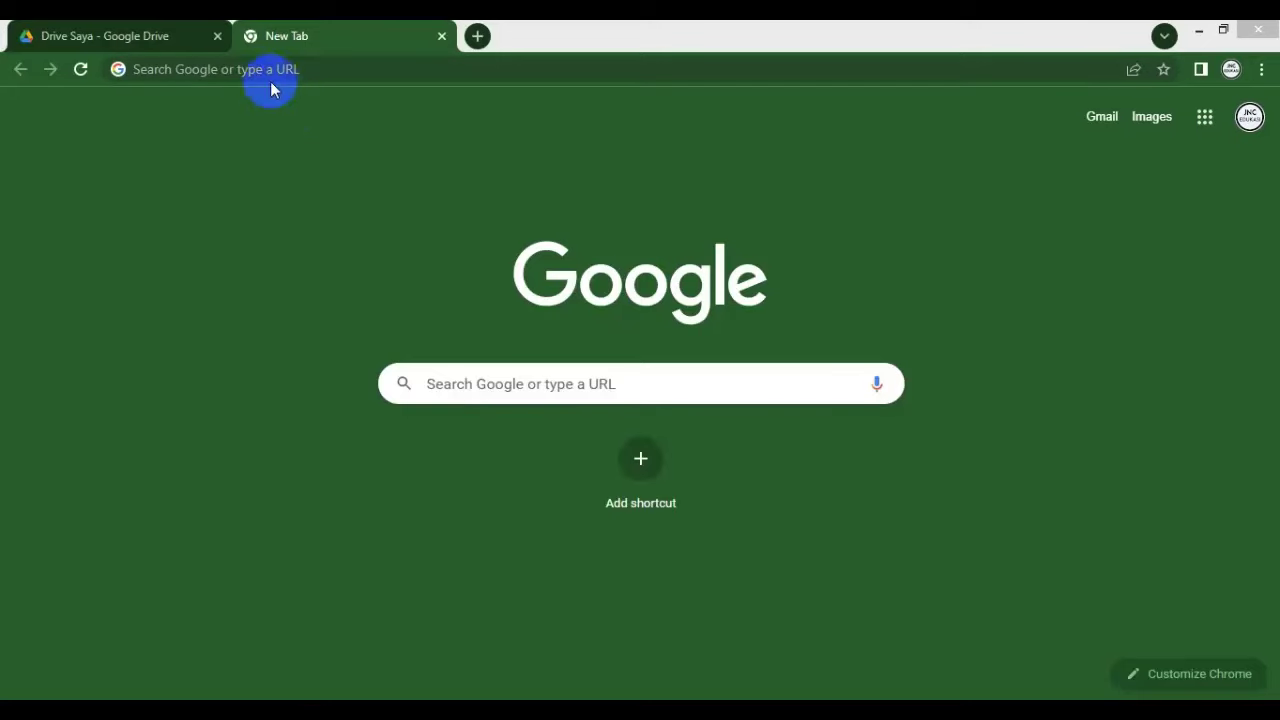
- Open the shared LOGIN RESET PASS CRUD FILE V.2 spreadsheet from its pasted link
{"action": "left_click", "coordinate": [260, 75]}
{"action": "right_click", "coordinate": [258, 76]}
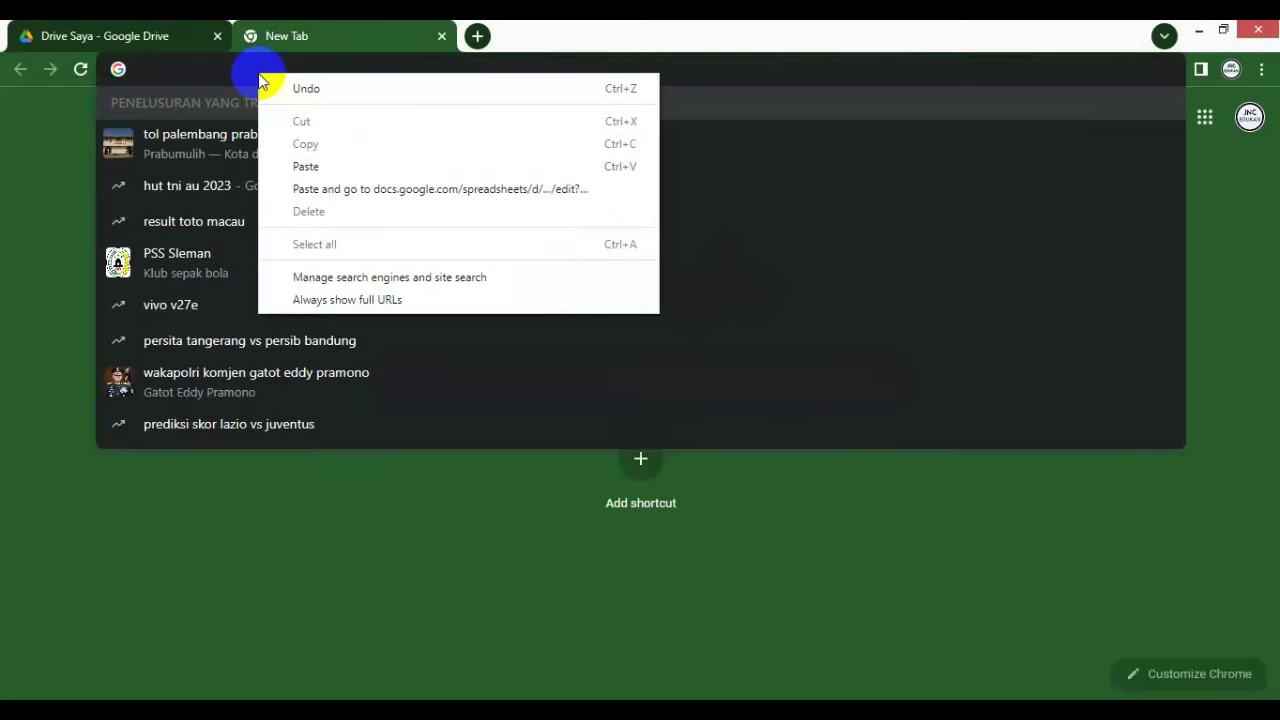
{"action": "left_click", "coordinate": [306, 166]}
{"action": "key", "text": "Return"}
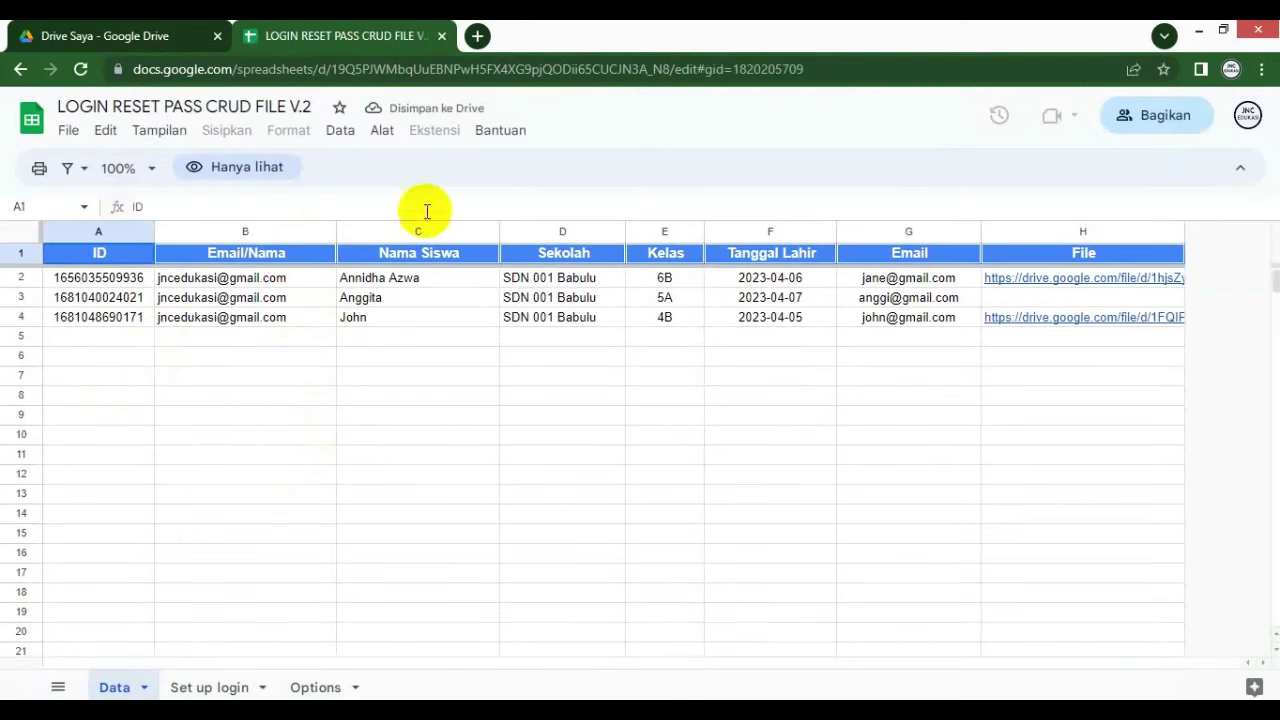
{"action": "left_click", "coordinate": [266, 165]}
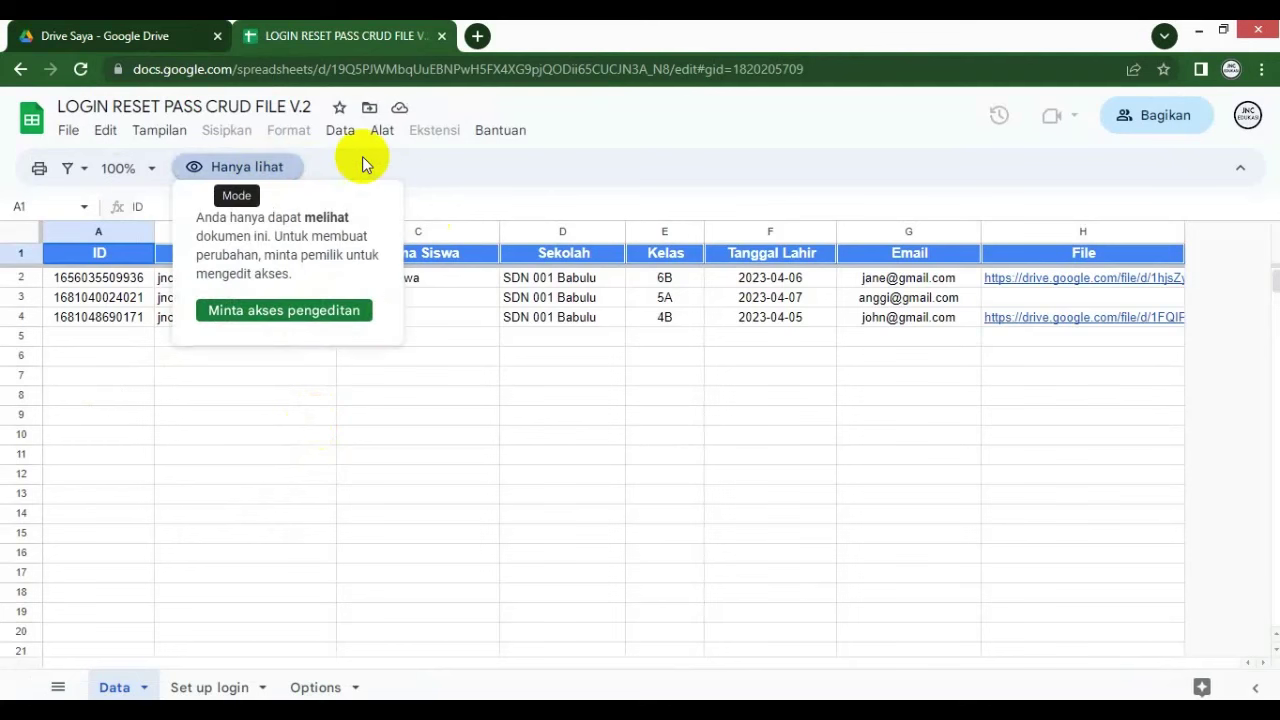
- Make a copy of the spreadsheet with its attached script via File > Buat salinan
{"action": "left_click", "coordinate": [64, 131]}
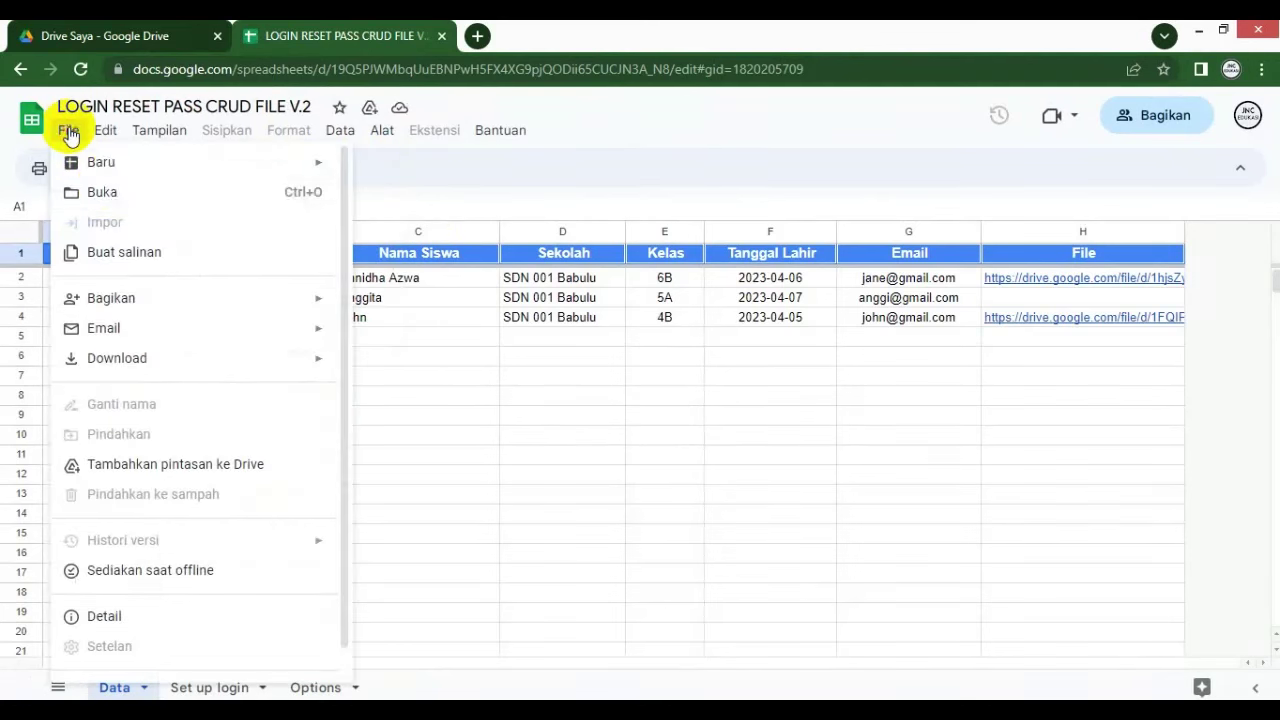
{"action": "left_click", "coordinate": [133, 256]}
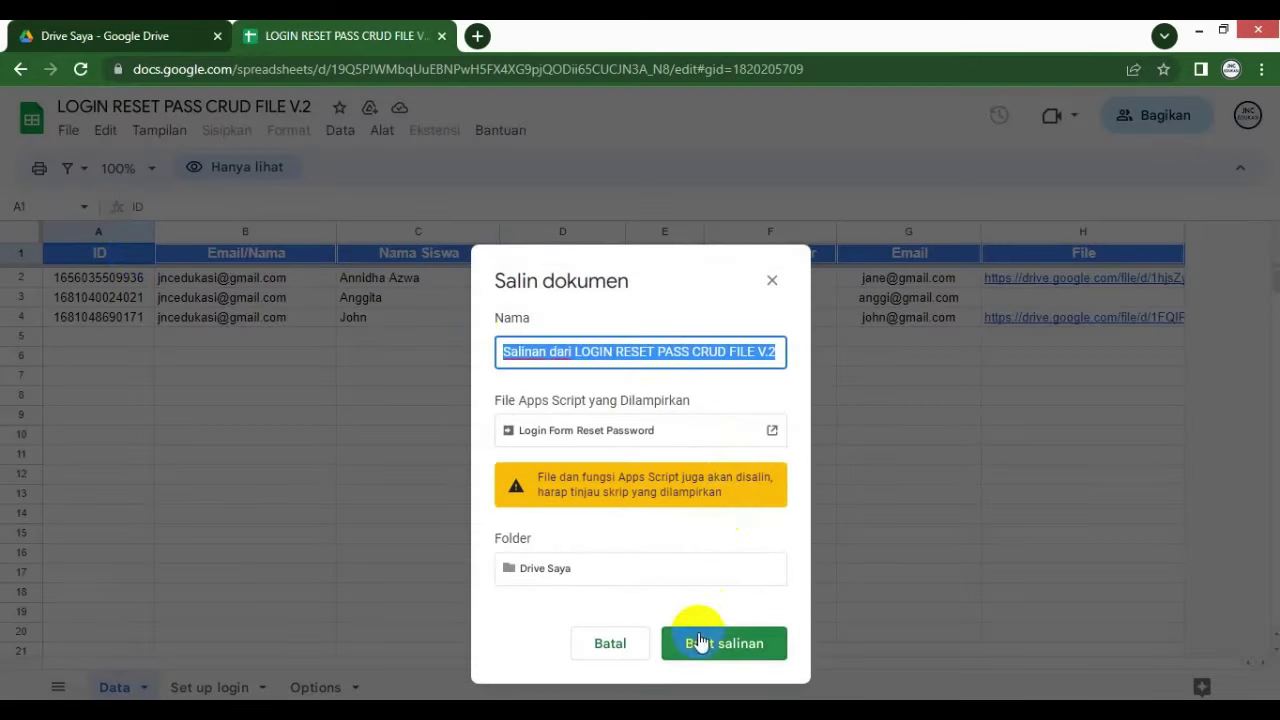
{"action": "left_click", "coordinate": [699, 641]}
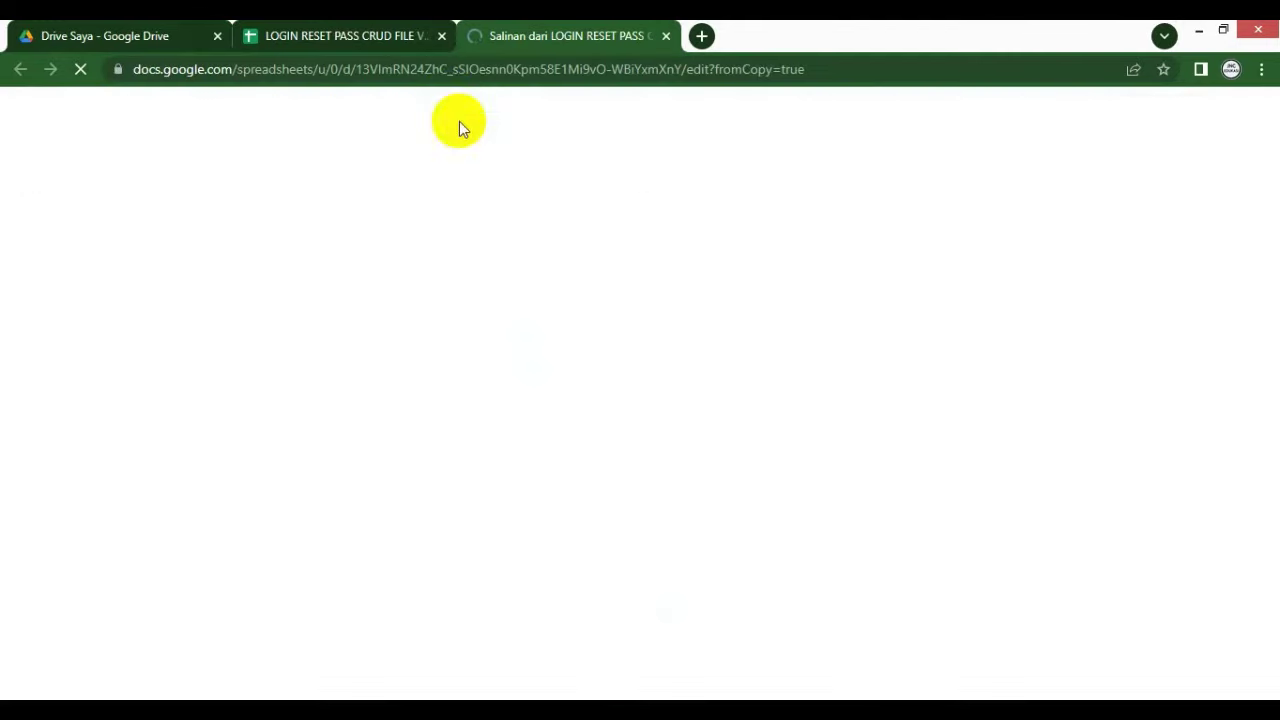
- Close the original spreadsheet and review row 4 of Data and the Set up login users' passwords
{"action": "left_click", "coordinate": [441, 36]}
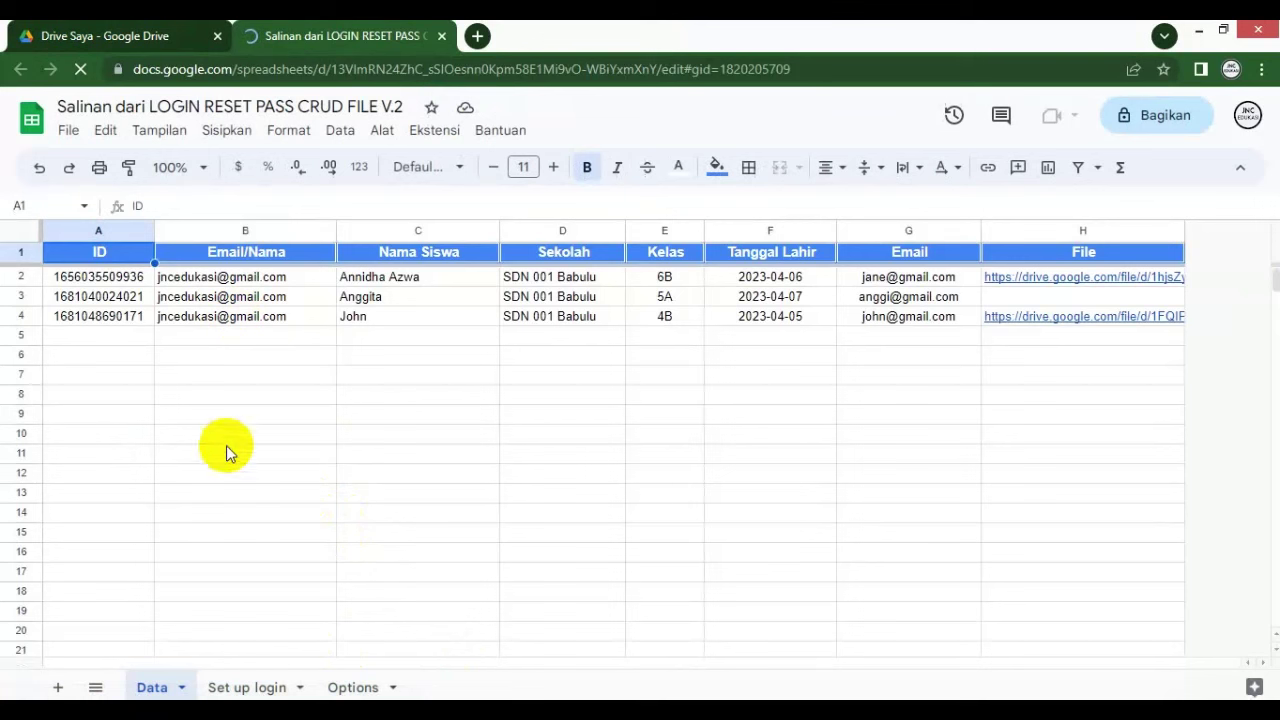
{"action": "left_click", "coordinate": [598, 322]}
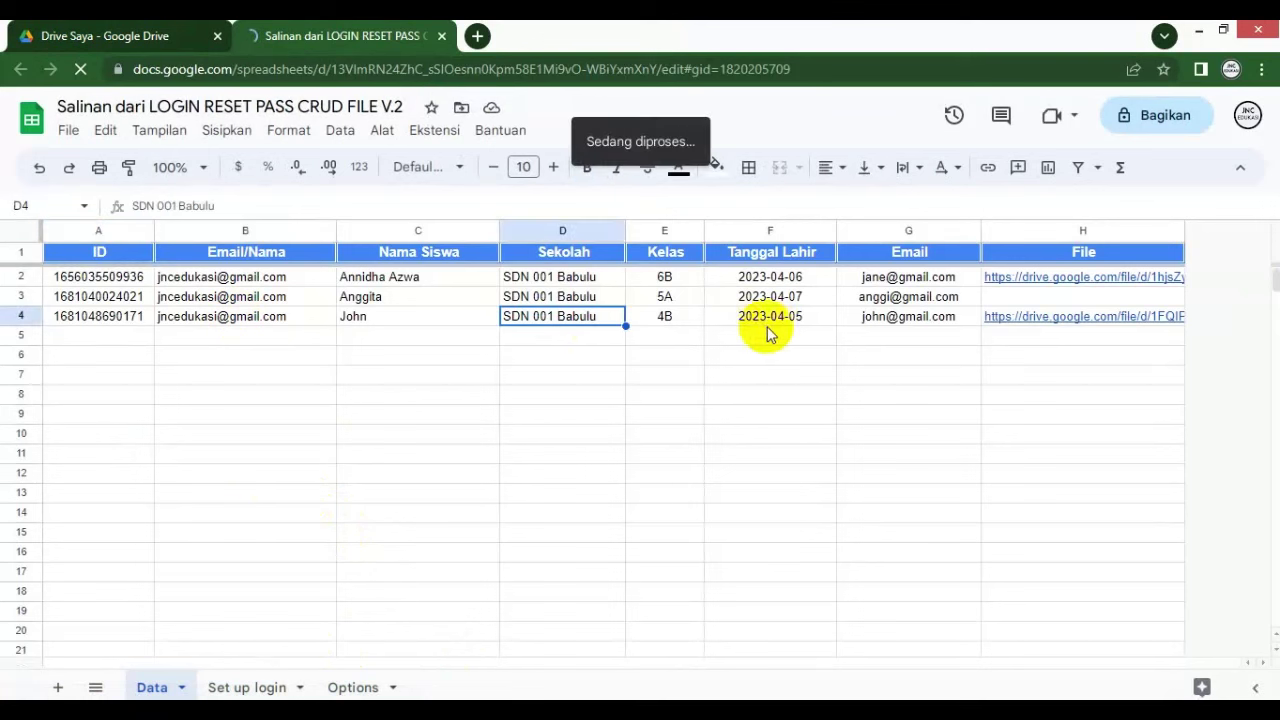
{"action": "left_click", "coordinate": [250, 687]}
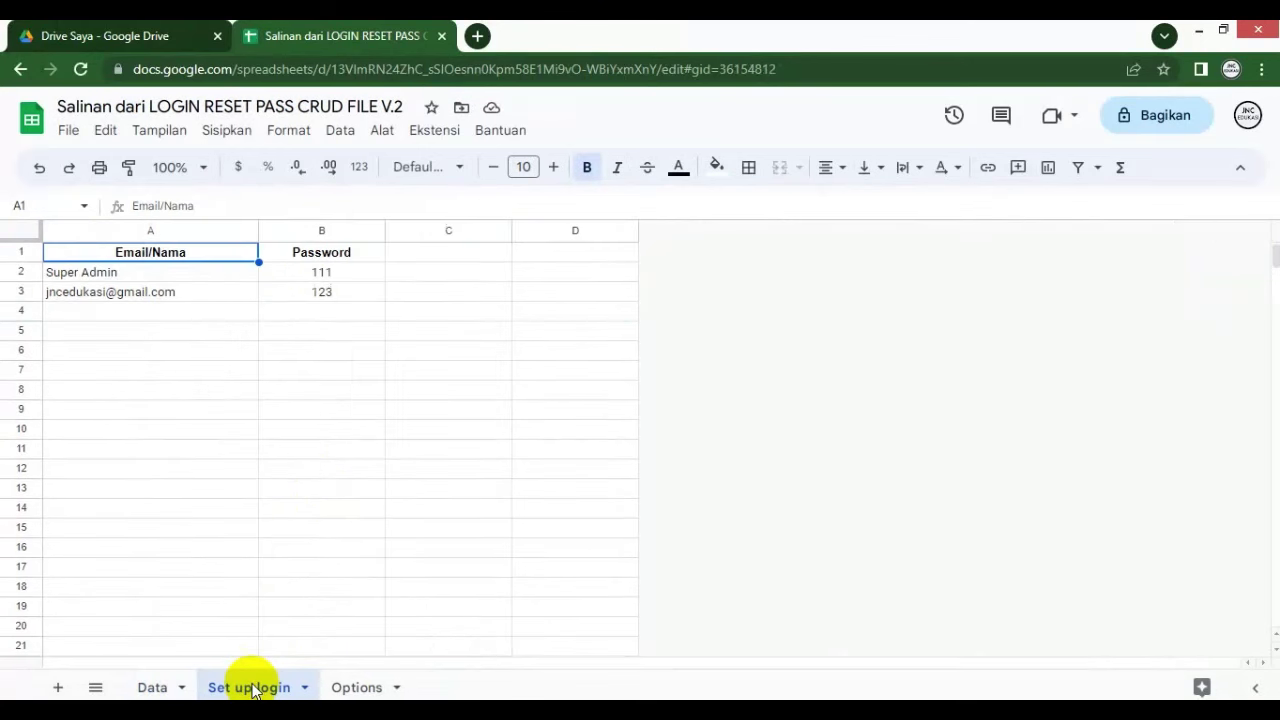
{"action": "left_click", "coordinate": [139, 297]}
{"action": "left_click", "coordinate": [325, 290]}
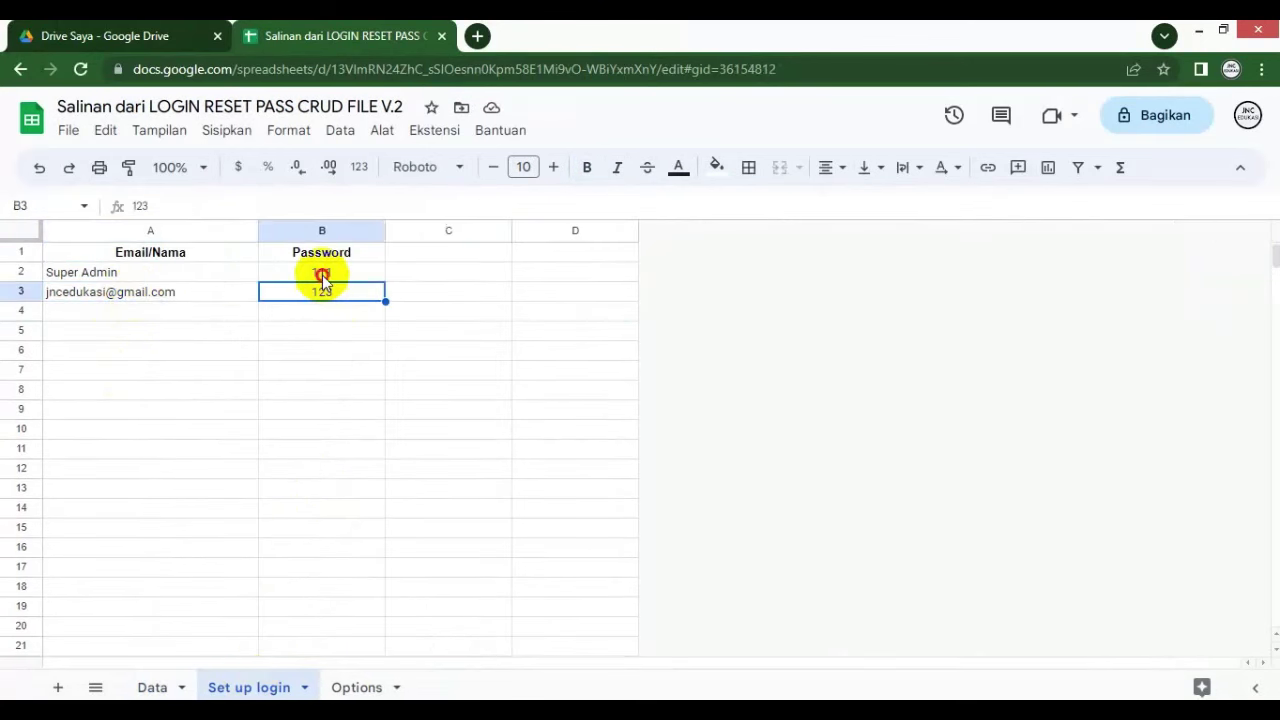
{"action": "left_click", "coordinate": [322, 276]}
- Look over the Options sheet and return to the Data sheet
{"action": "left_click", "coordinate": [358, 687]}
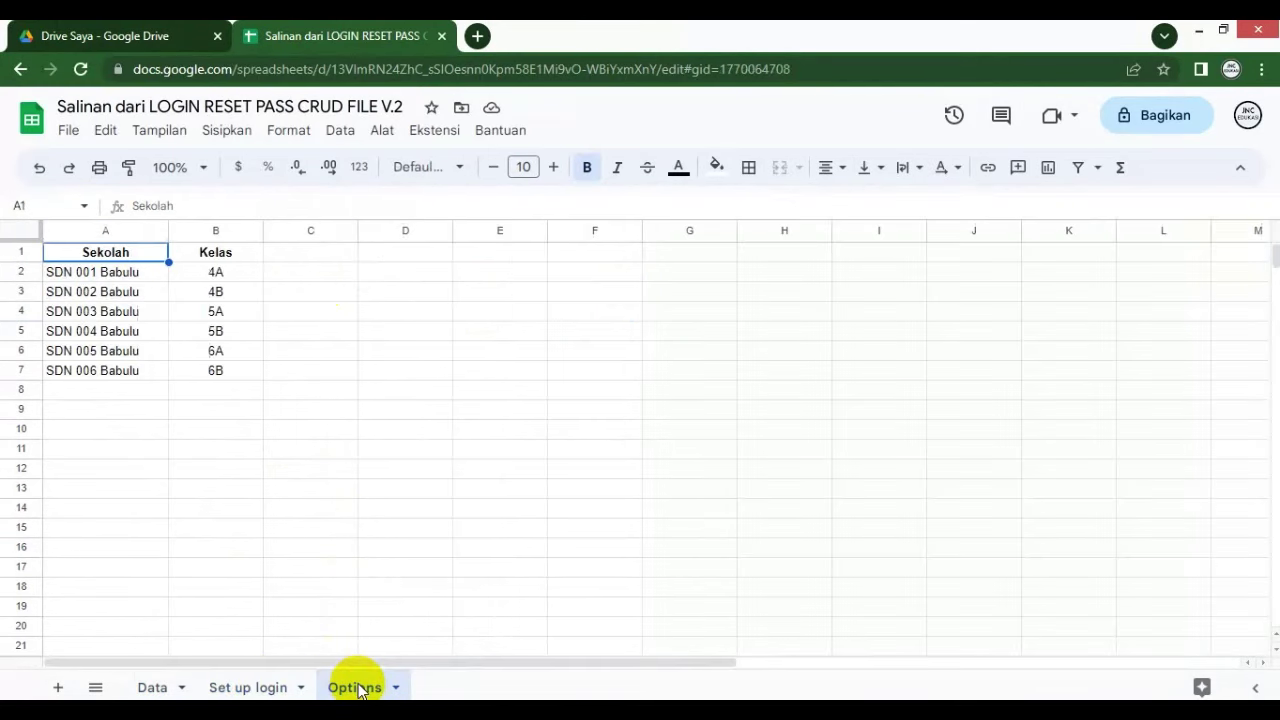
{"action": "left_click", "coordinate": [165, 687]}
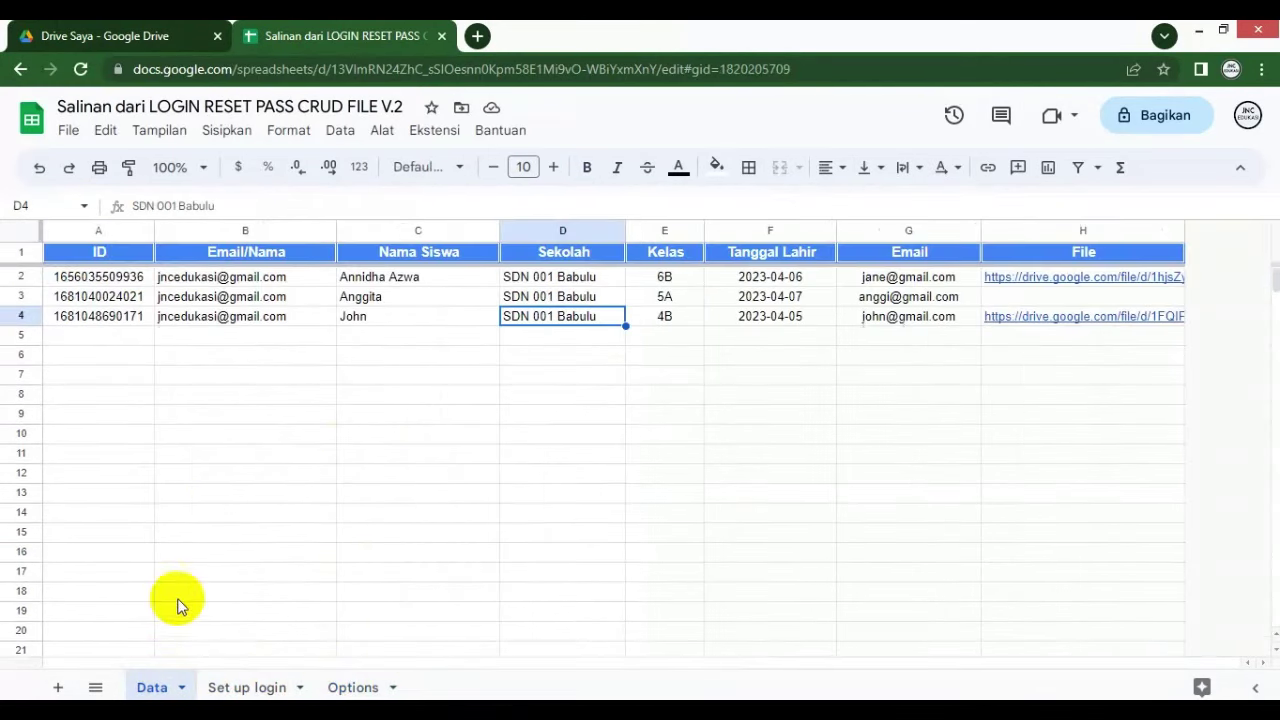
{"action": "left_click", "coordinate": [220, 470]}
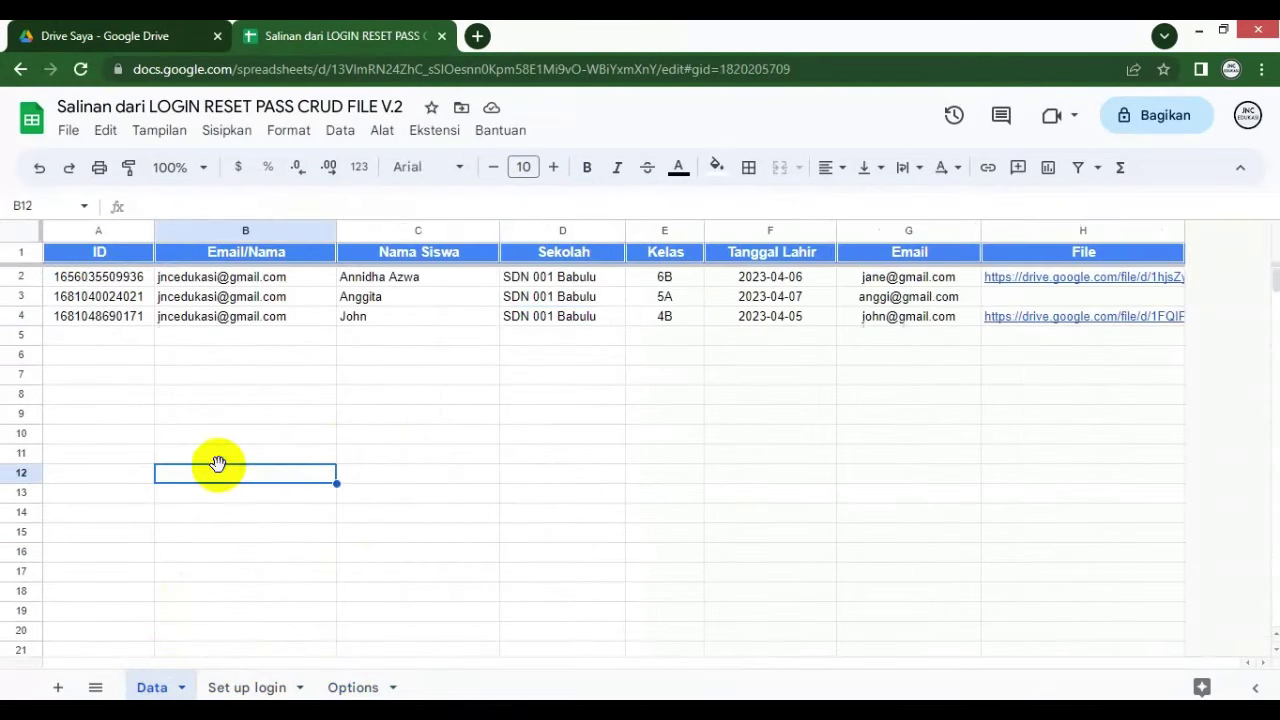
{"action": "left_click", "coordinate": [430, 133]}
- Open the attached Apps Script, review Index.html, and select the folderId string on Code.gs line 12
{"action": "left_click", "coordinate": [466, 229]}
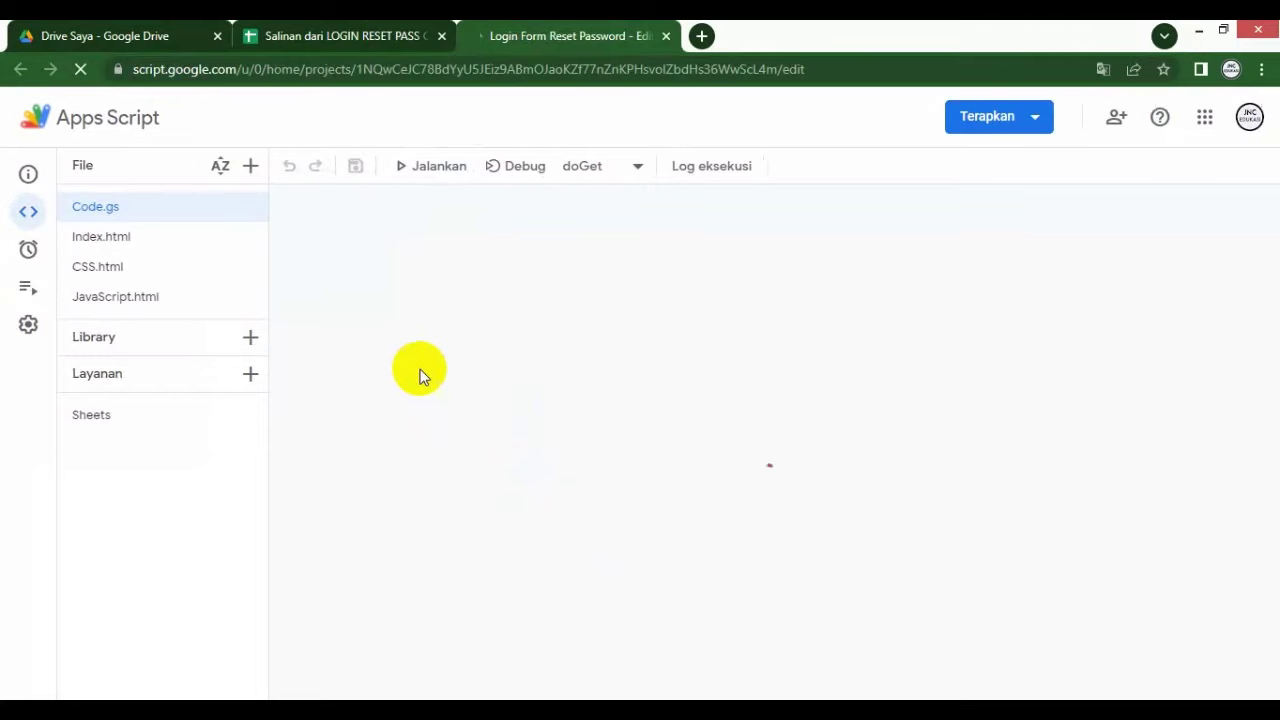
{"action": "left_click", "coordinate": [157, 238]}
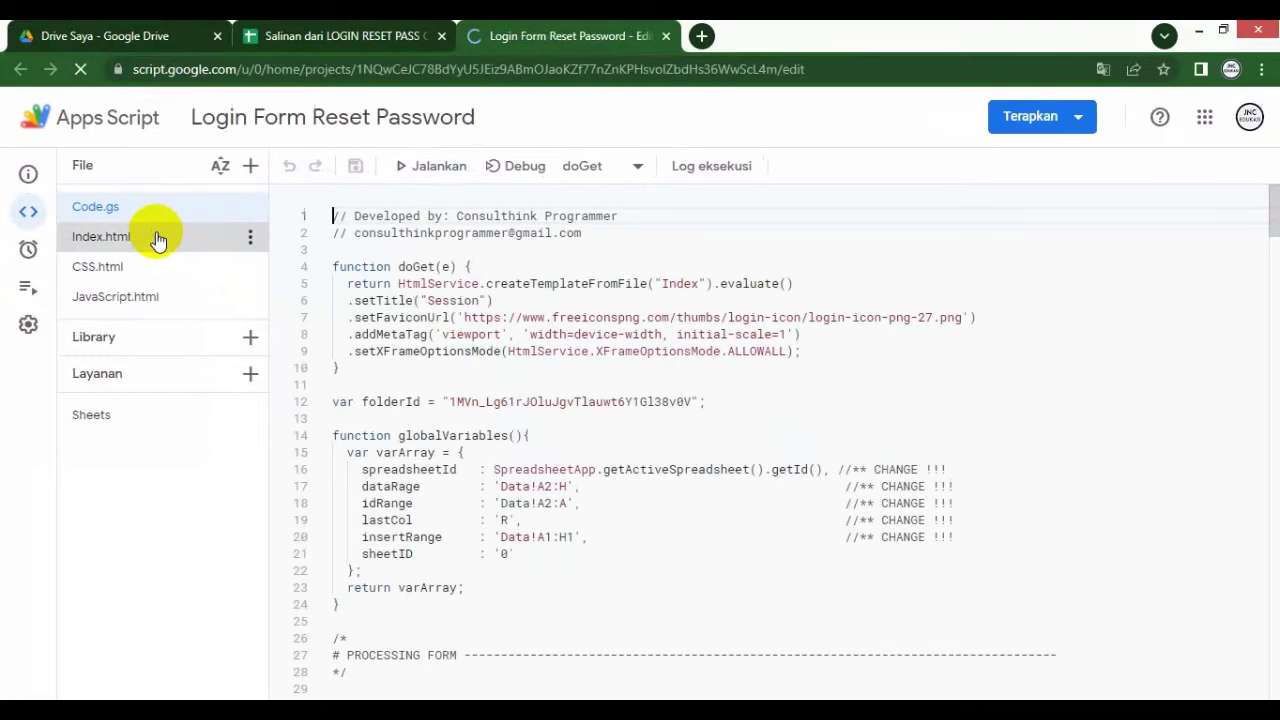
{"action": "scroll", "coordinate": [579, 460], "scroll_direction": "down", "scroll_amount": 3}
{"action": "scroll", "coordinate": [579, 460], "scroll_direction": "down", "scroll_amount": 2}
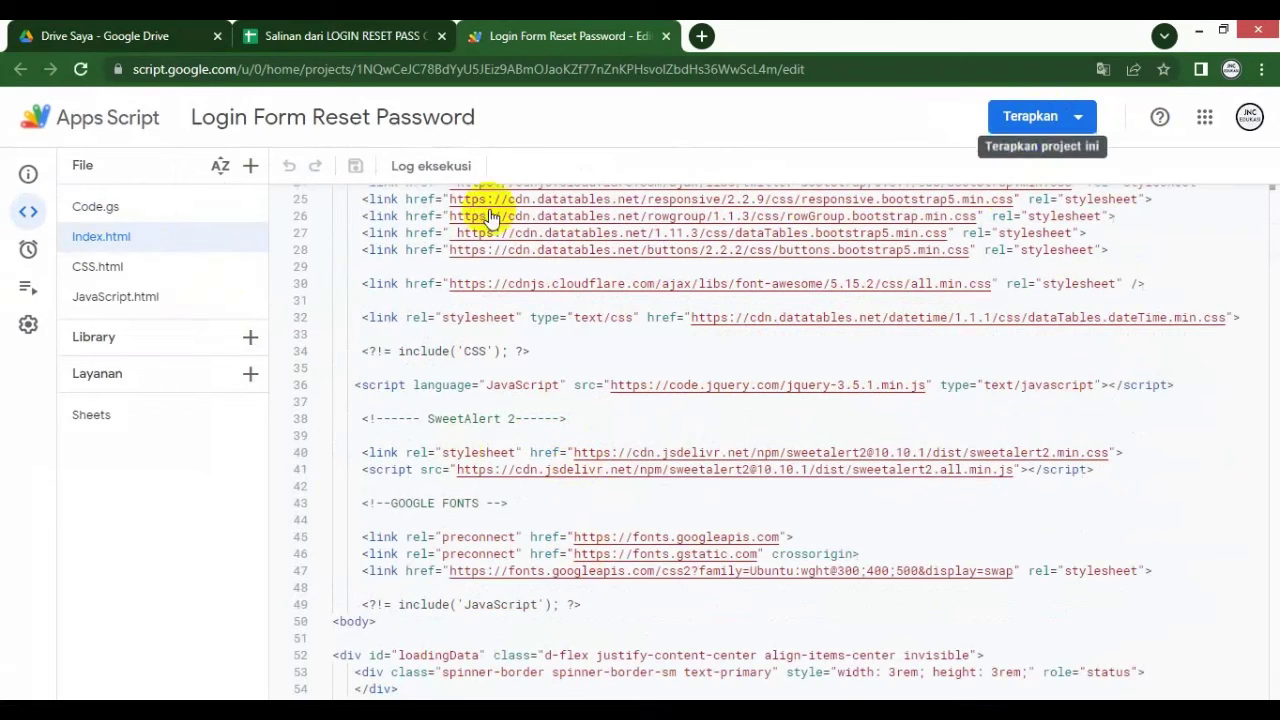
{"action": "left_click", "coordinate": [100, 208]}
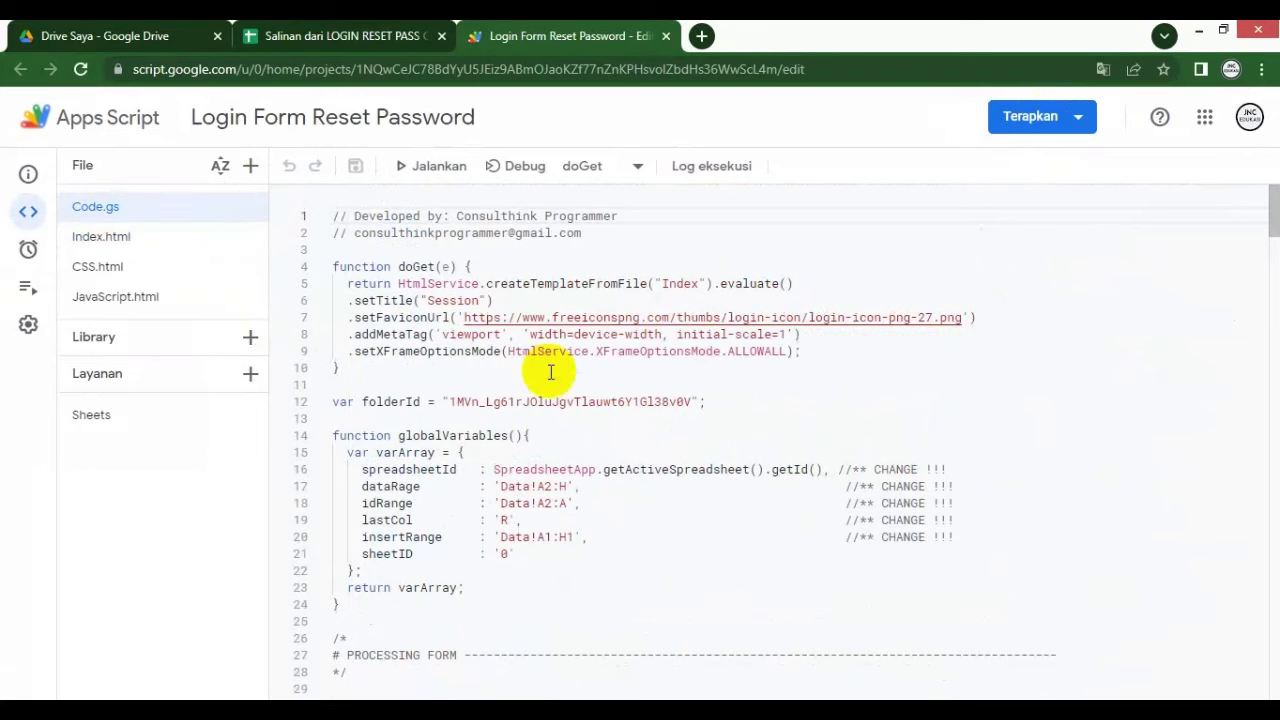
{"action": "scroll", "coordinate": [550, 372], "scroll_direction": "down", "scroll_amount": 1}
{"action": "left_click_drag", "start_coordinate": [450, 354], "coordinate": [684, 354]}
- Copy the FMS FILE folder's ID from its Google Drive address
{"action": "left_click", "coordinate": [137, 35]}
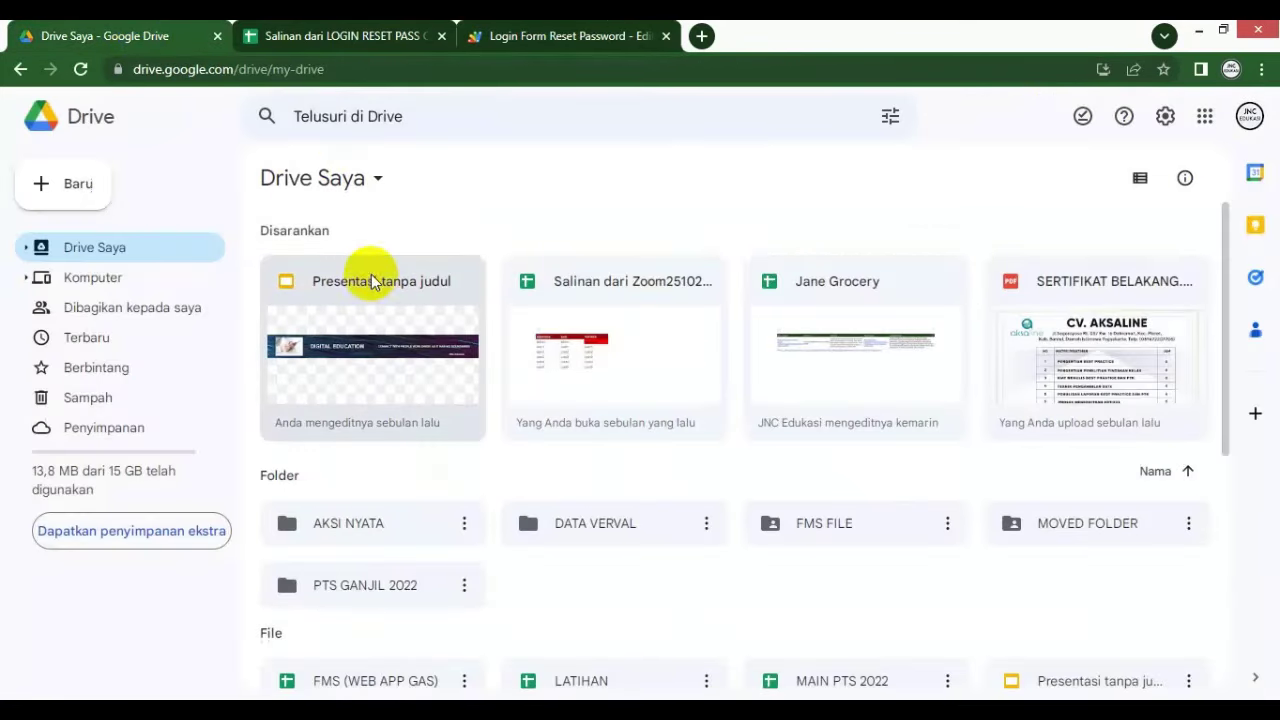
{"action": "double_click", "coordinate": [810, 525]}
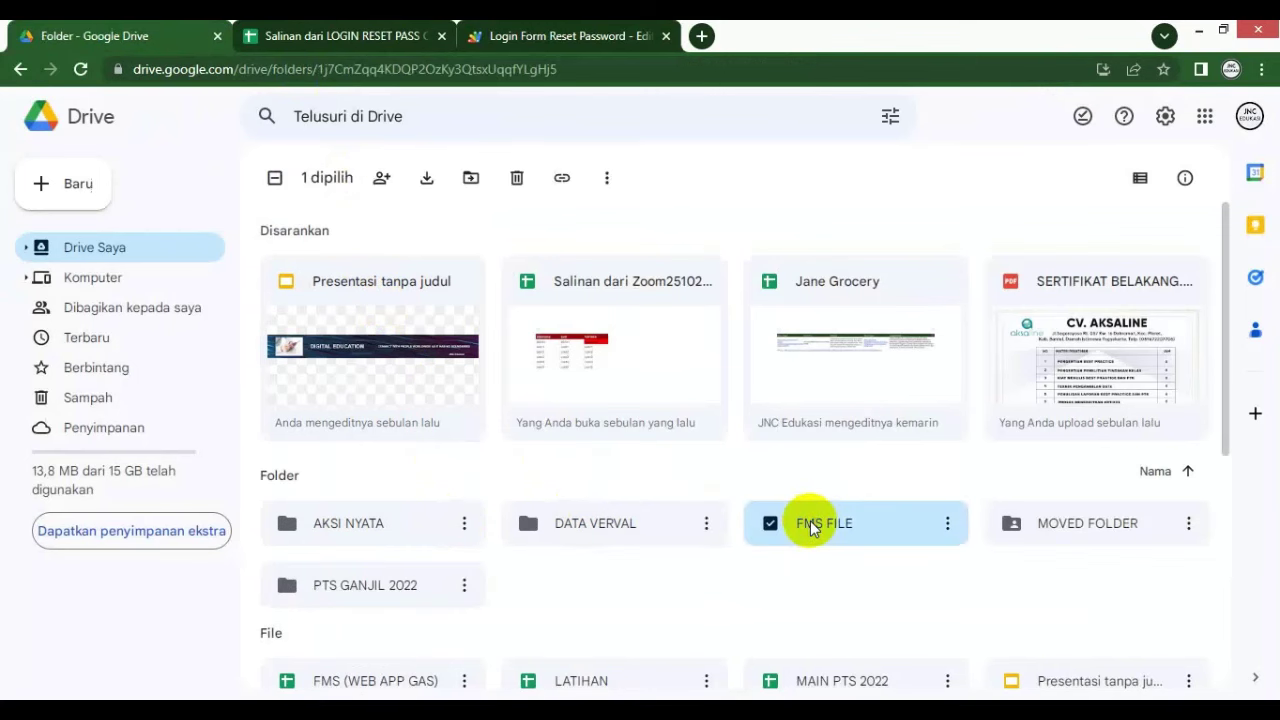
{"action": "left_click_drag", "start_coordinate": [566, 69], "coordinate": [322, 37]}
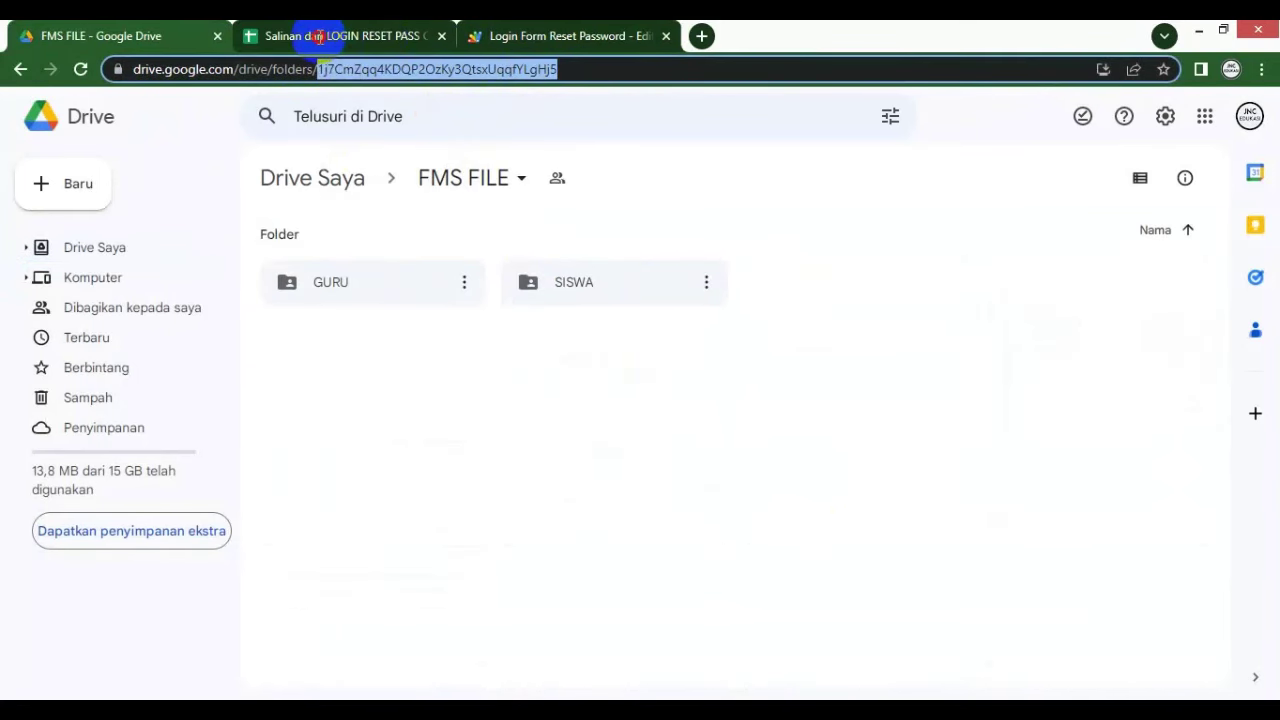
{"action": "right_click", "coordinate": [415, 72]}
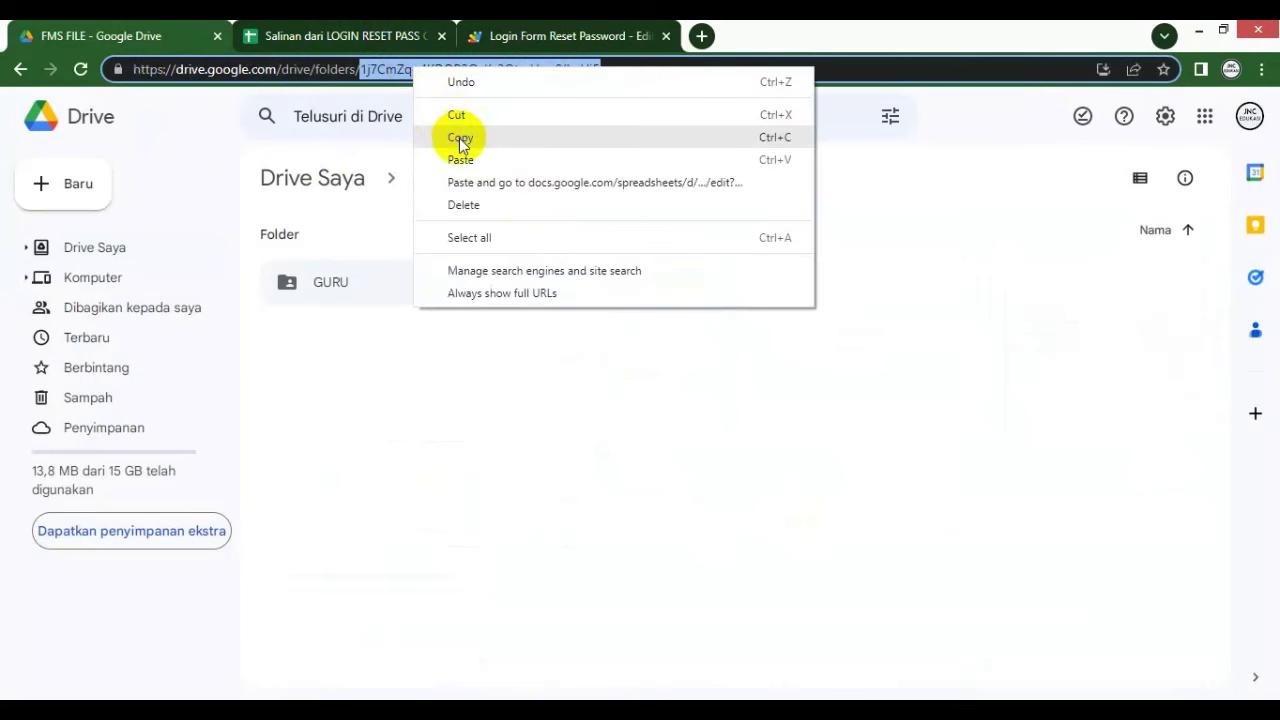
{"action": "left_click", "coordinate": [457, 134]}
{"action": "left_click", "coordinate": [530, 30]}
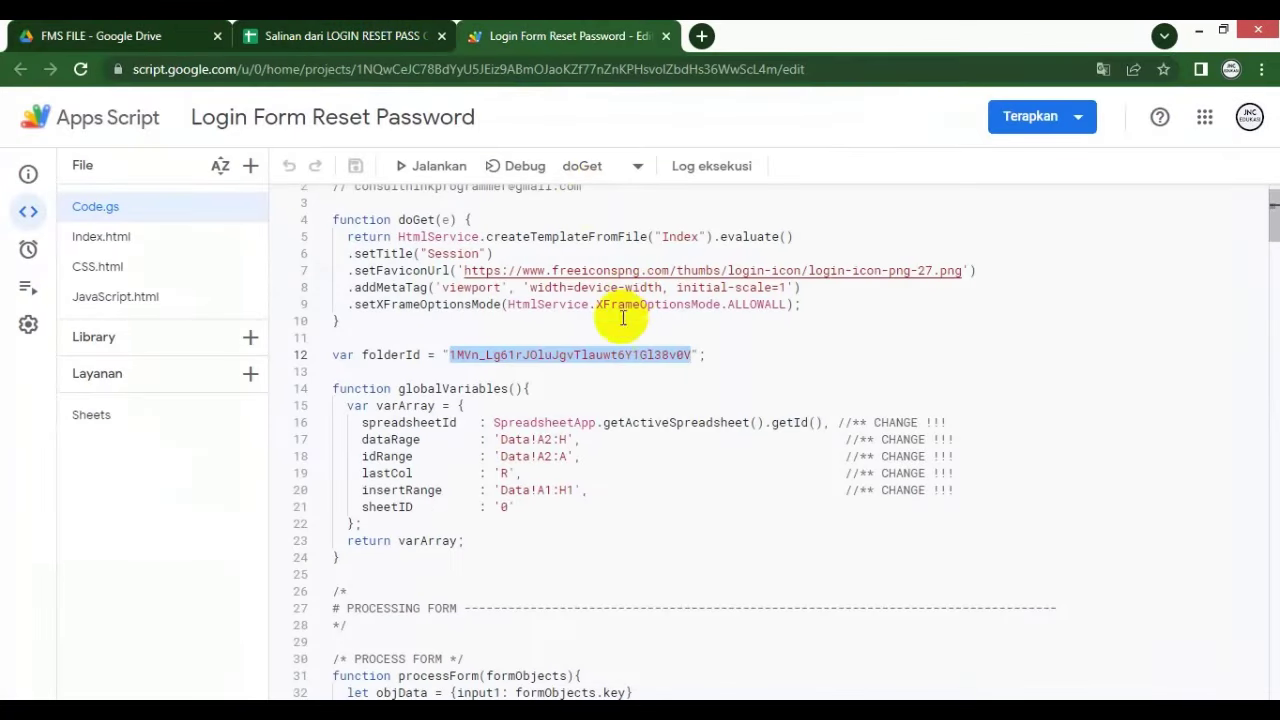
- Replace the folderId value with the FMS FILE folder ID and save the project
{"action": "right_click", "coordinate": [543, 359]}
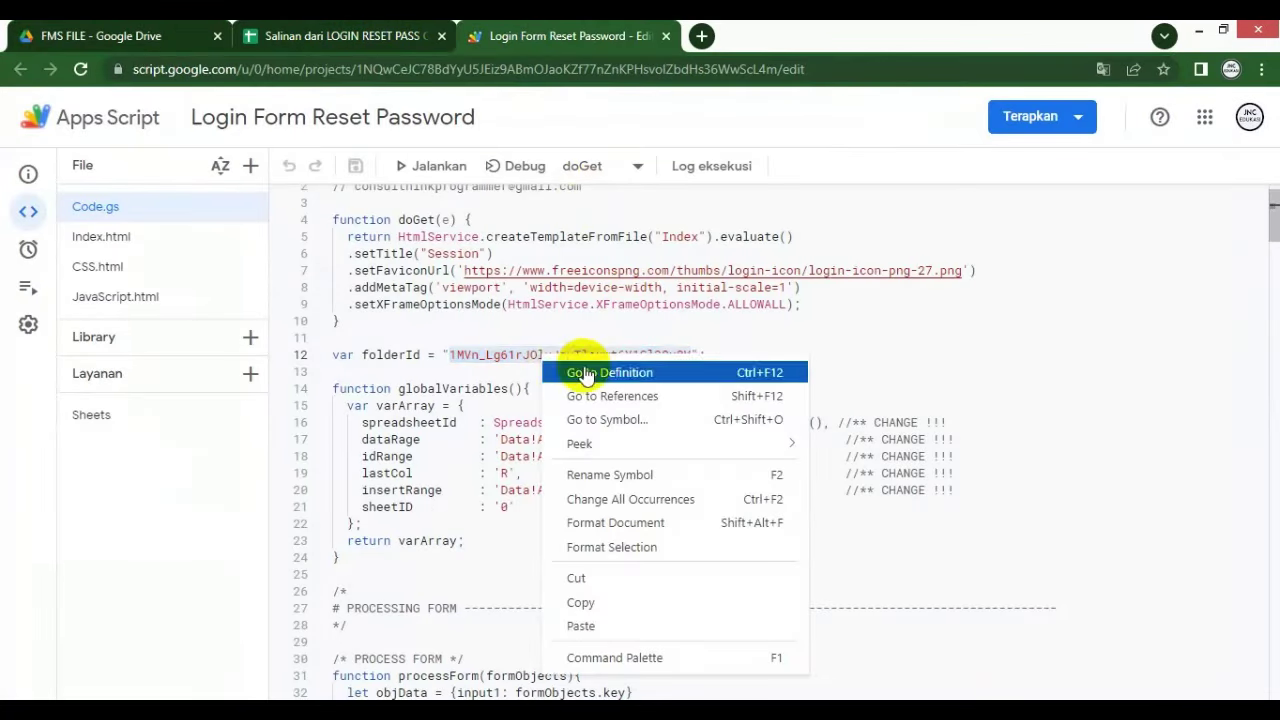
{"action": "left_click", "coordinate": [580, 625]}
{"action": "left_click", "coordinate": [354, 167]}
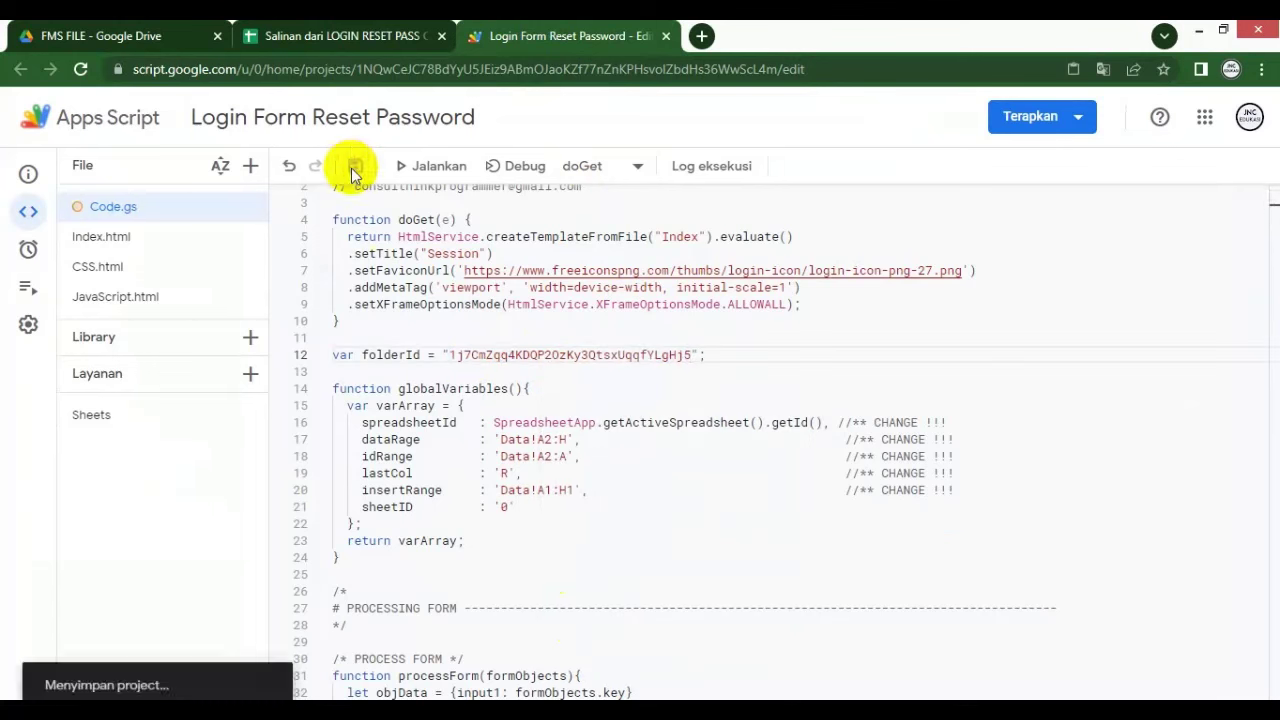
- Create a new web app deployment with description 1
{"action": "left_click", "coordinate": [1054, 122]}
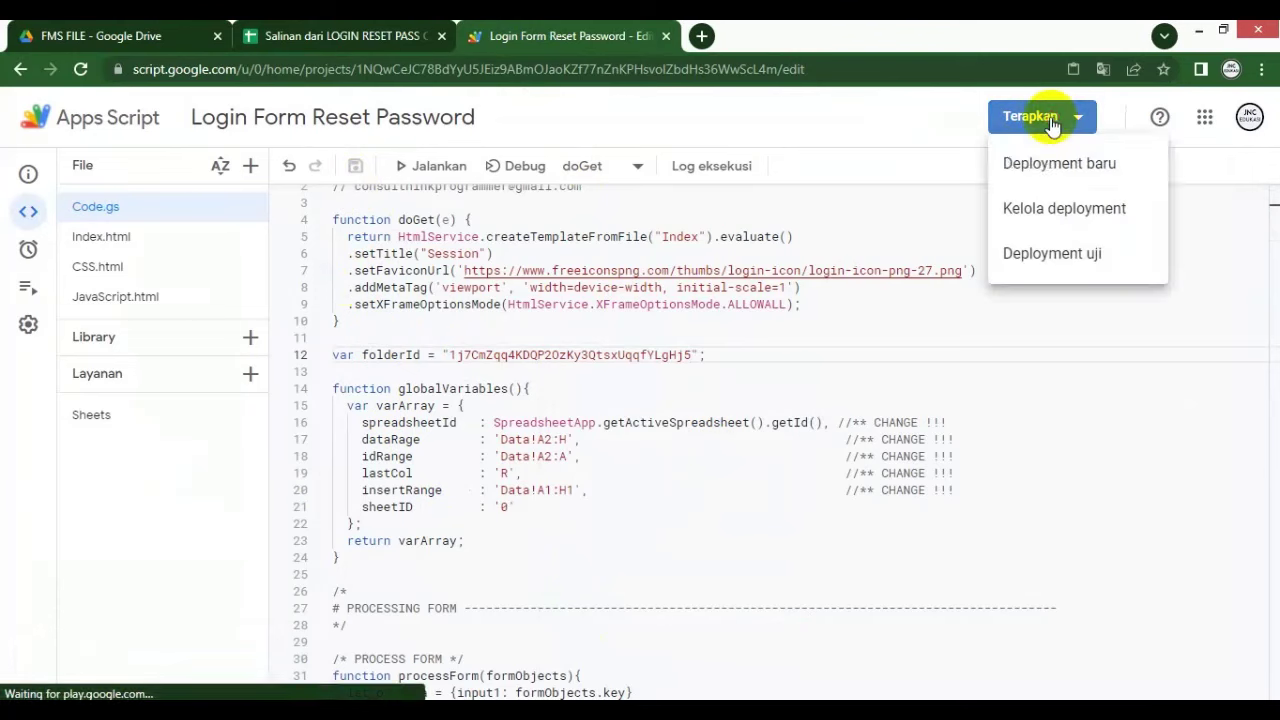
{"action": "left_click", "coordinate": [1023, 168]}
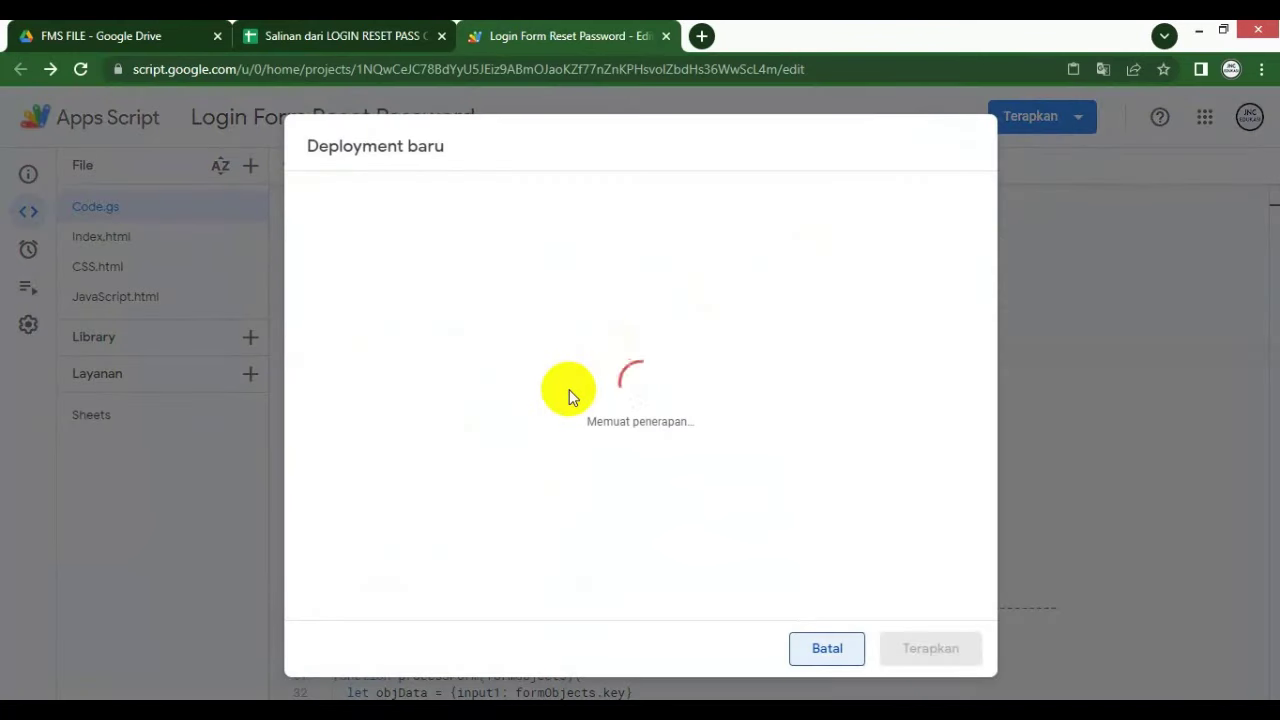
{"action": "left_click", "coordinate": [571, 284]}
{"action": "type", "text": "1"}
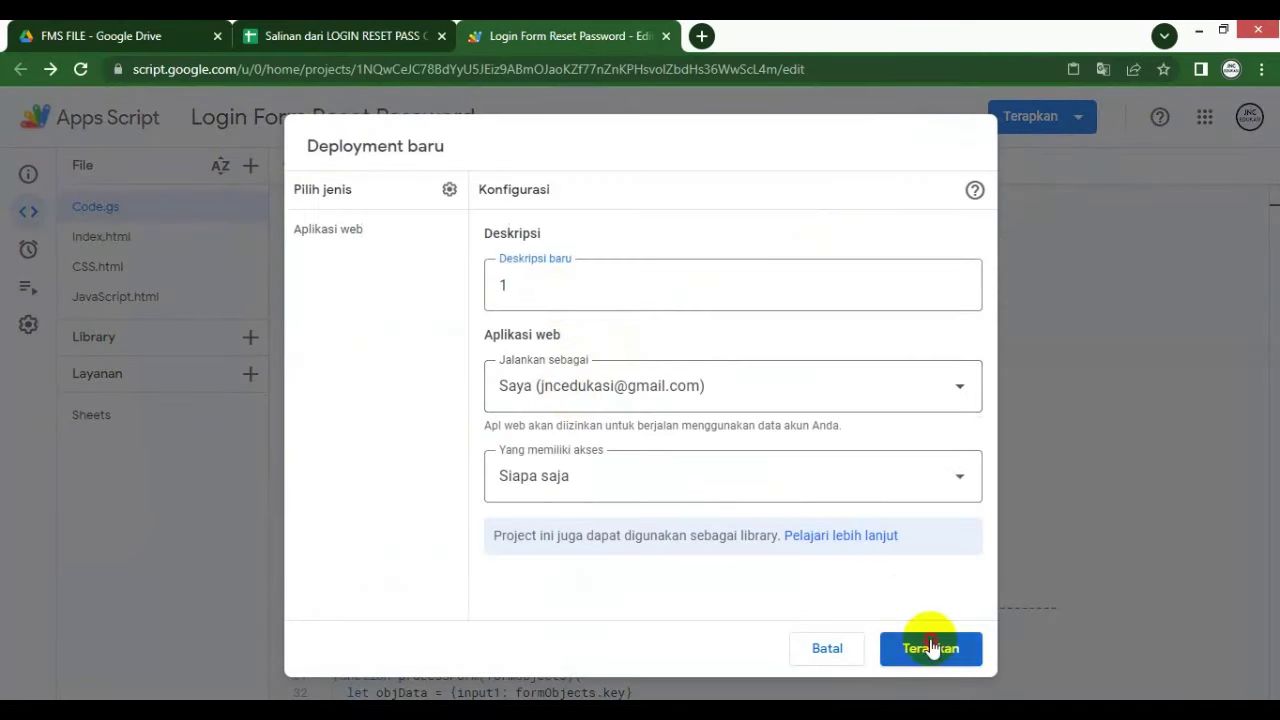
{"action": "left_click", "coordinate": [929, 646]}
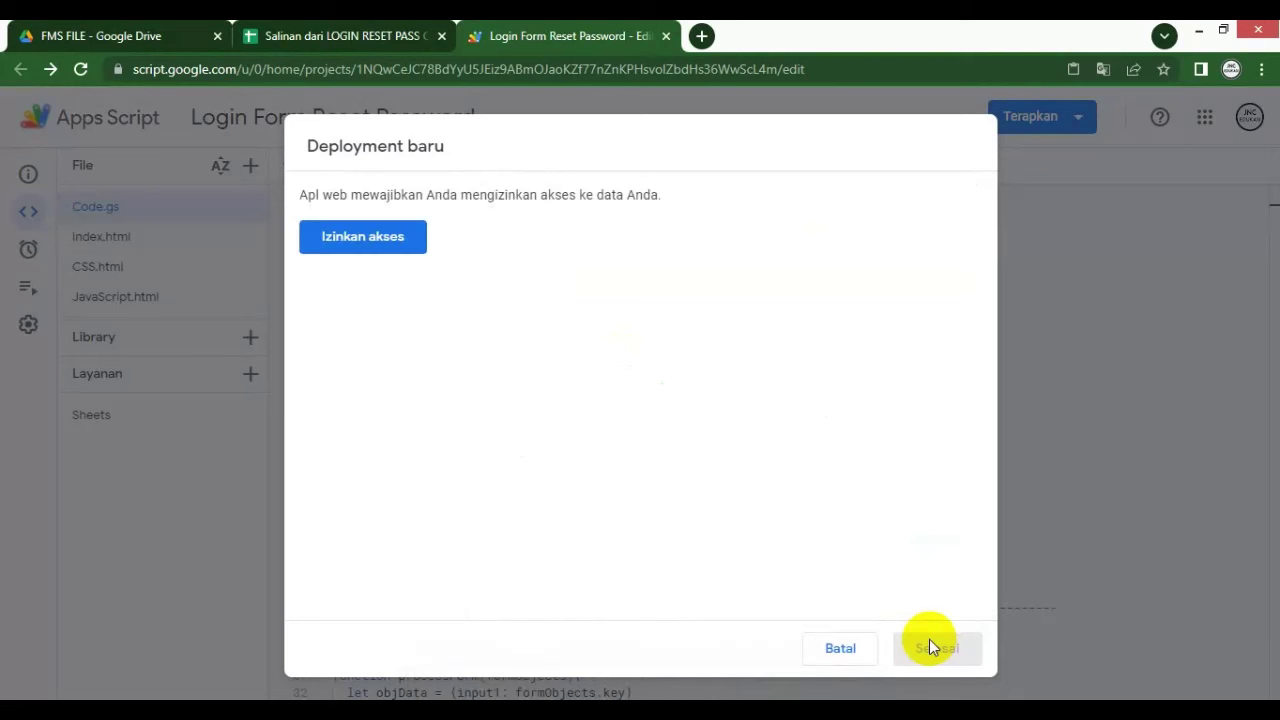
- Authorize Login Form Reset Password on the account, going past the unverified-app warning
{"action": "left_click", "coordinate": [390, 238]}
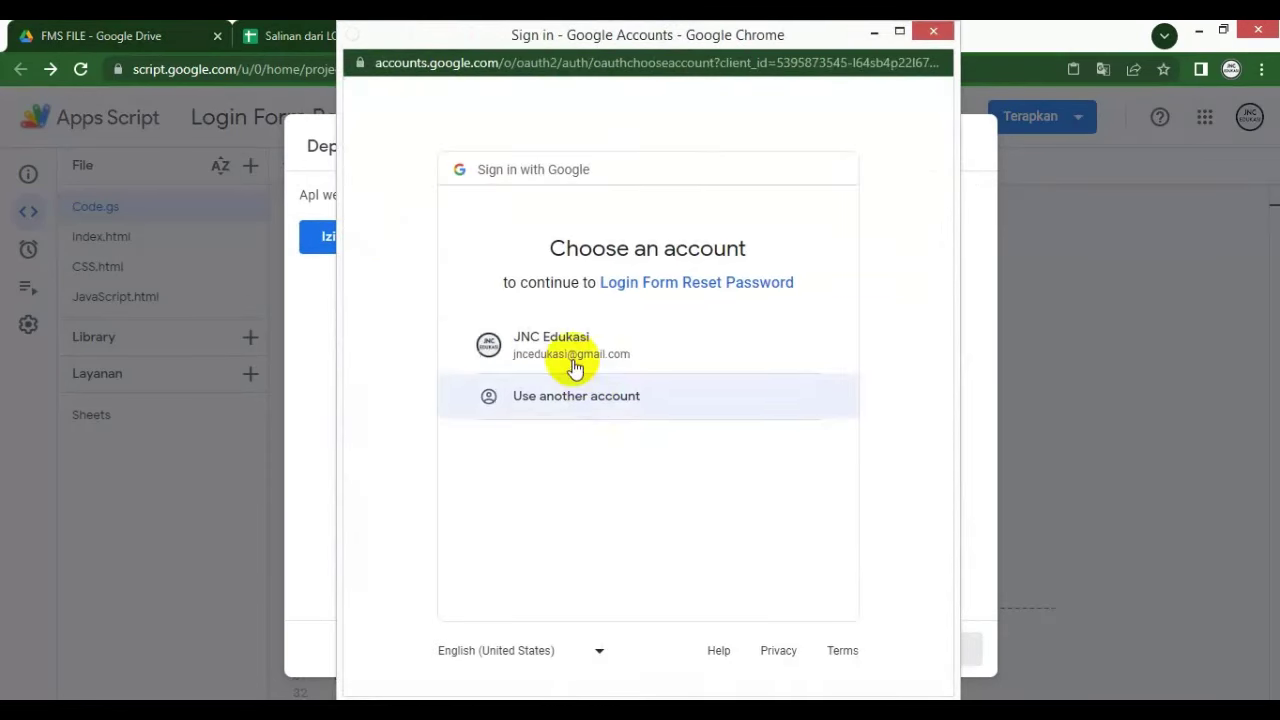
{"action": "left_click", "coordinate": [563, 346]}
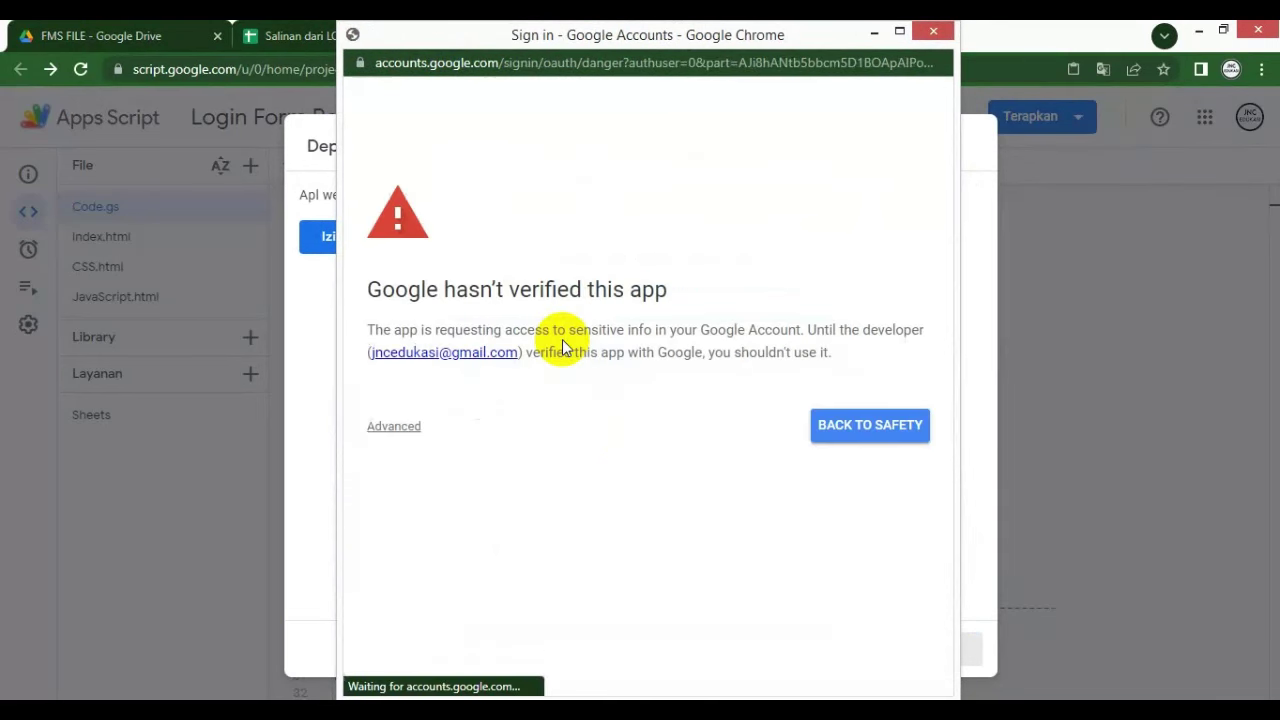
{"action": "left_click", "coordinate": [394, 428]}
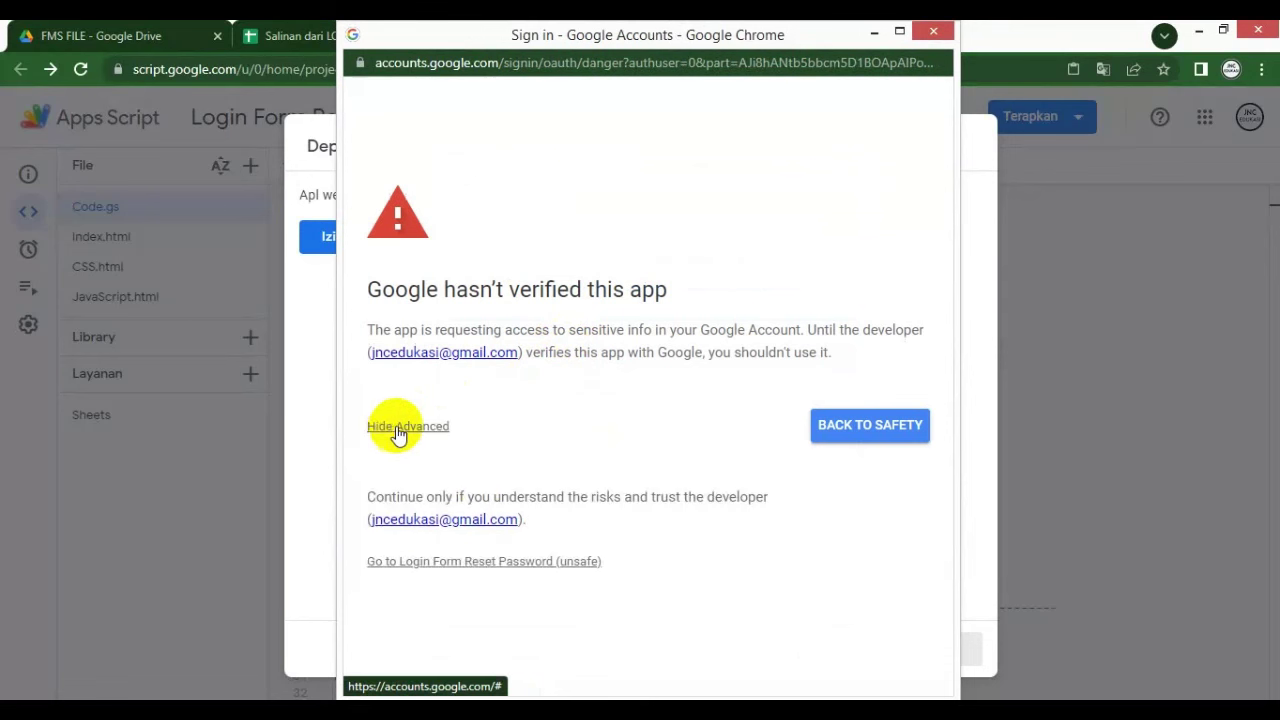
{"action": "left_click", "coordinate": [471, 571]}
{"action": "scroll", "coordinate": [897, 617], "scroll_direction": "down", "scroll_amount": 1}
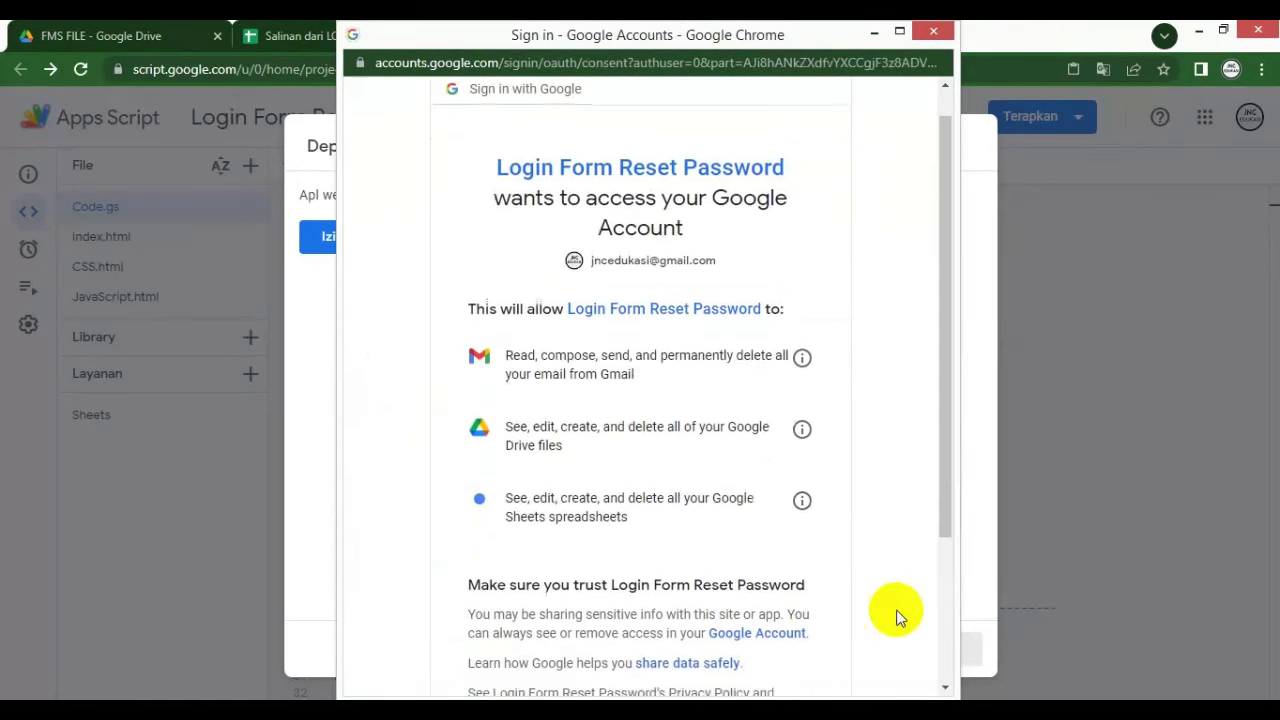
{"action": "scroll", "coordinate": [897, 617], "scroll_direction": "down", "scroll_amount": 2}
{"action": "left_click", "coordinate": [739, 566]}
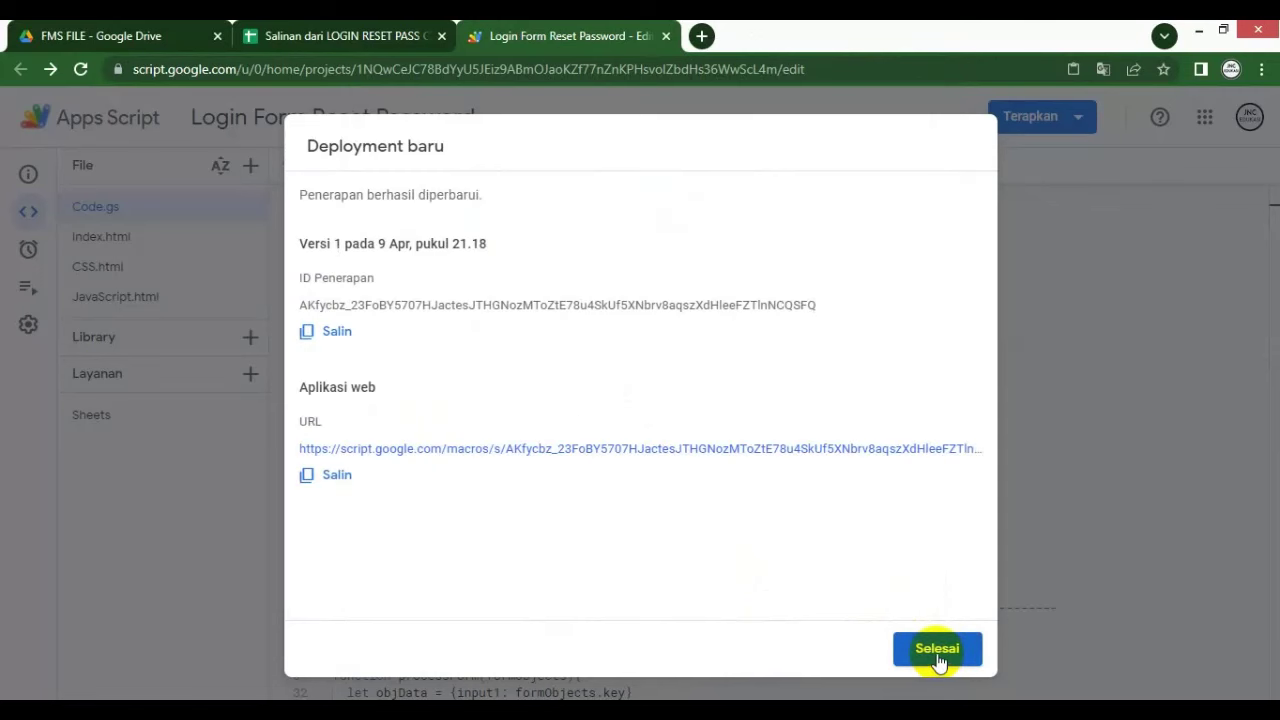
- Open the test deployment's web app URL in a new Session tab
{"action": "left_click", "coordinate": [941, 656]}
{"action": "left_click", "coordinate": [1054, 118]}
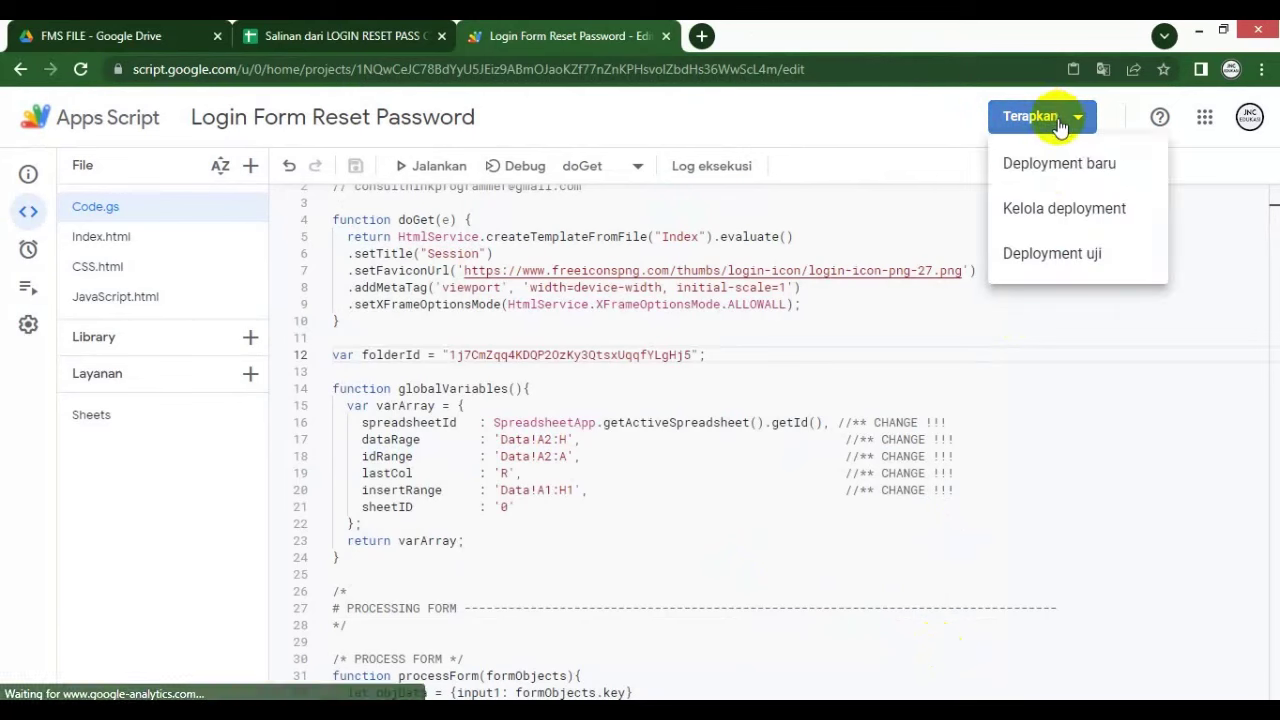
{"action": "left_click", "coordinate": [1042, 258]}
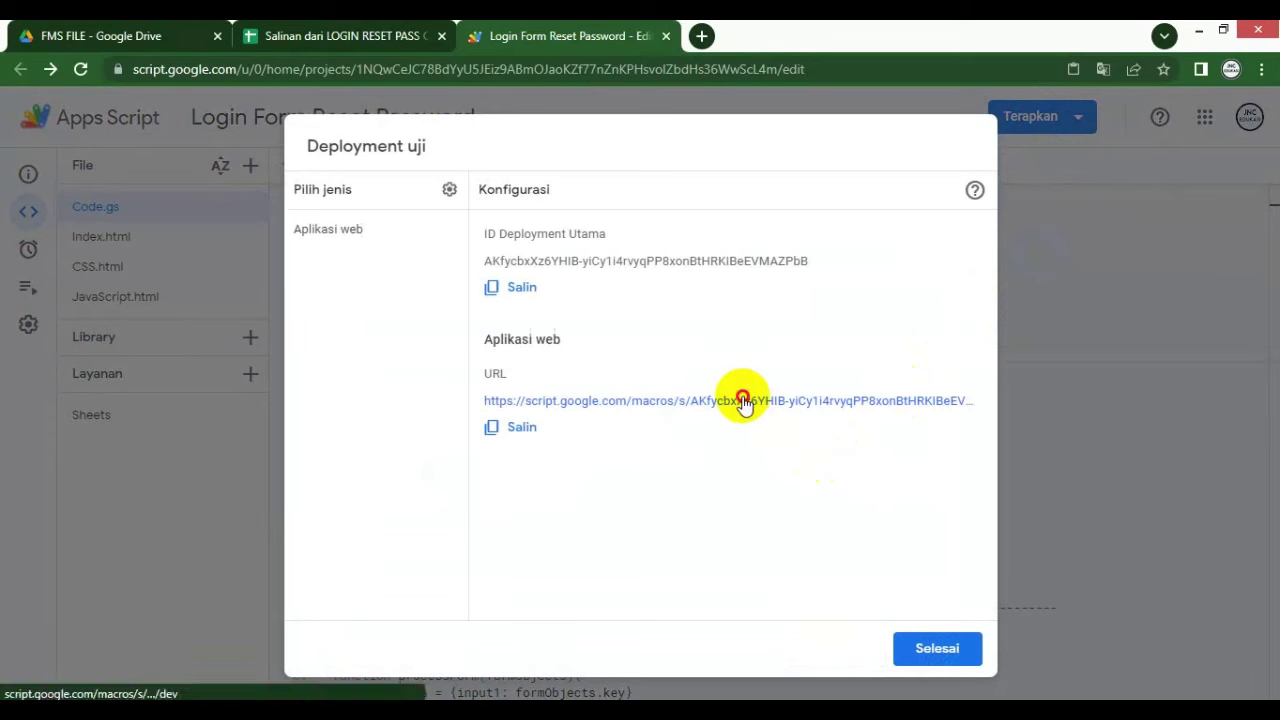
{"action": "left_click", "coordinate": [743, 400]}
{"action": "left_click", "coordinate": [553, 30]}
{"action": "left_click", "coordinate": [930, 652]}
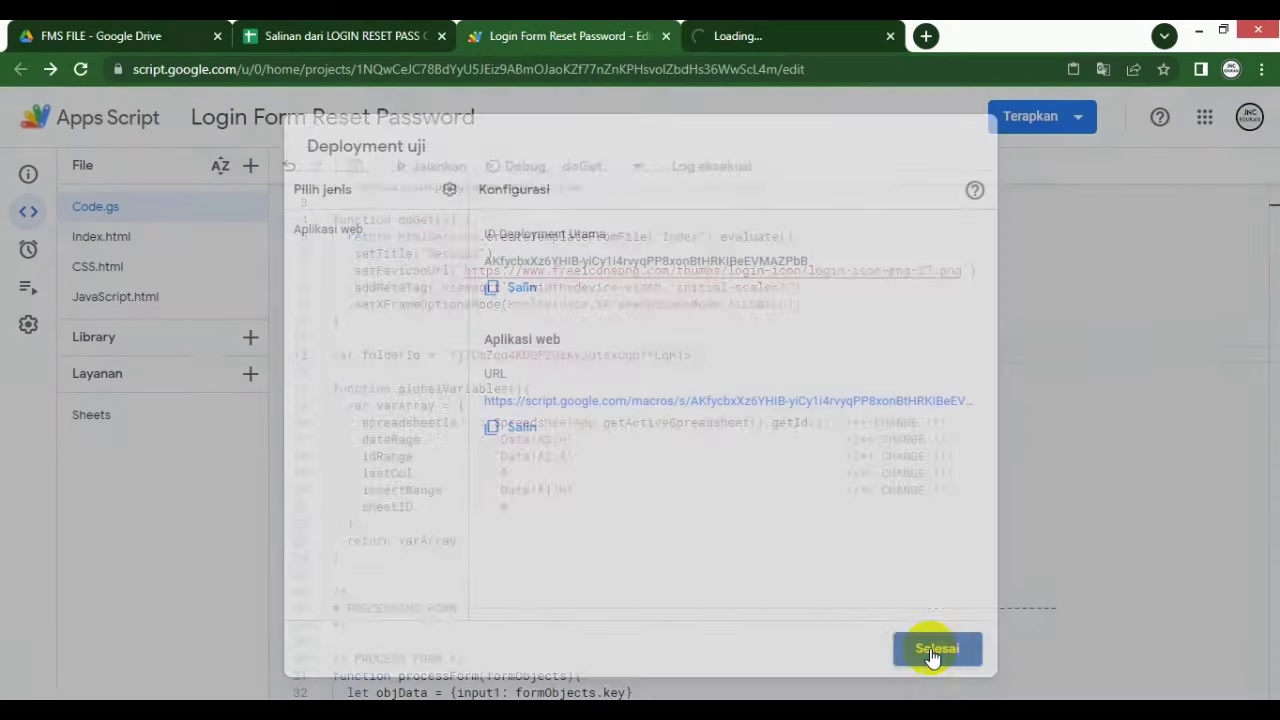
{"action": "left_click", "coordinate": [806, 30]}
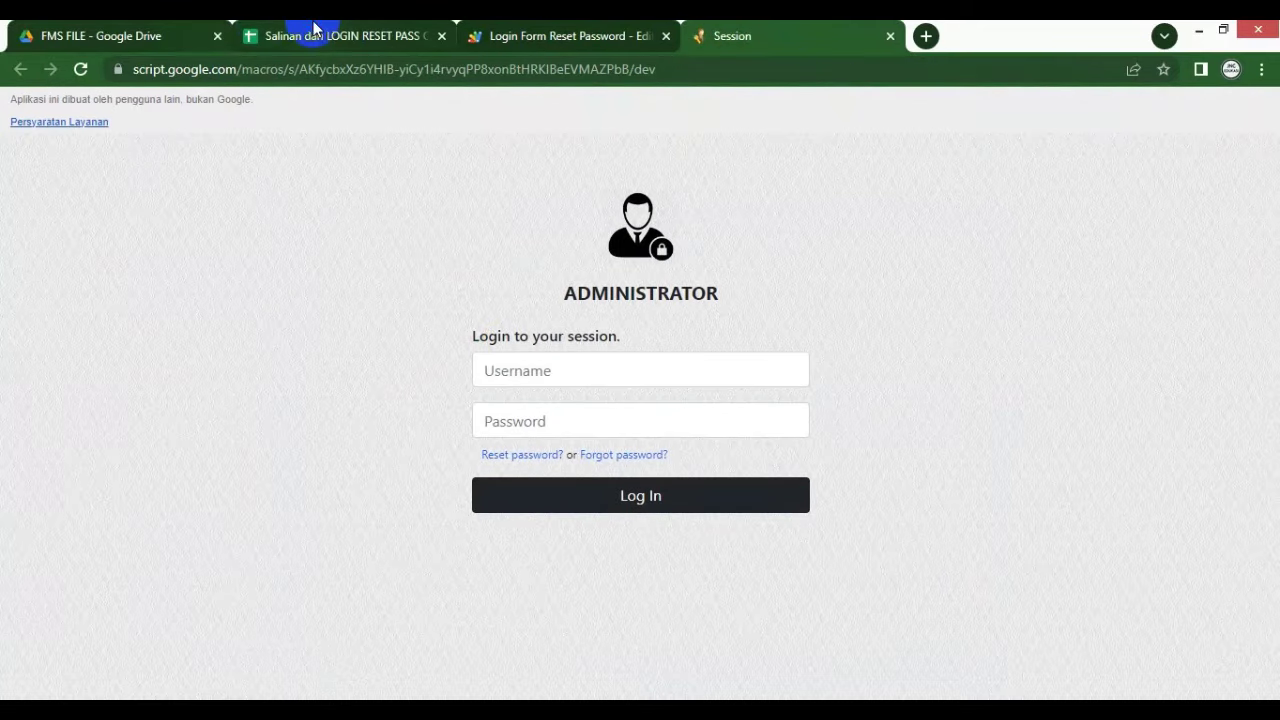
- Copy the admin email from cell A3 of Set up login into the Username field
{"action": "left_click", "coordinate": [314, 30]}
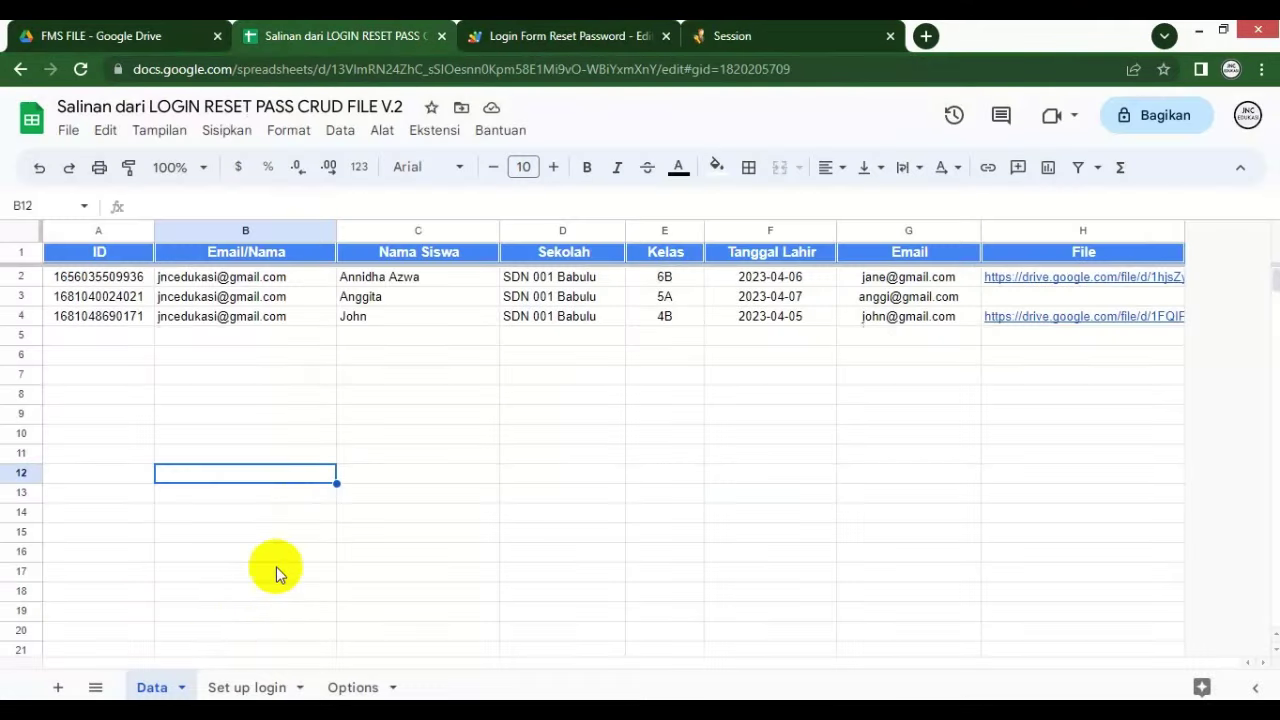
{"action": "left_click", "coordinate": [229, 688]}
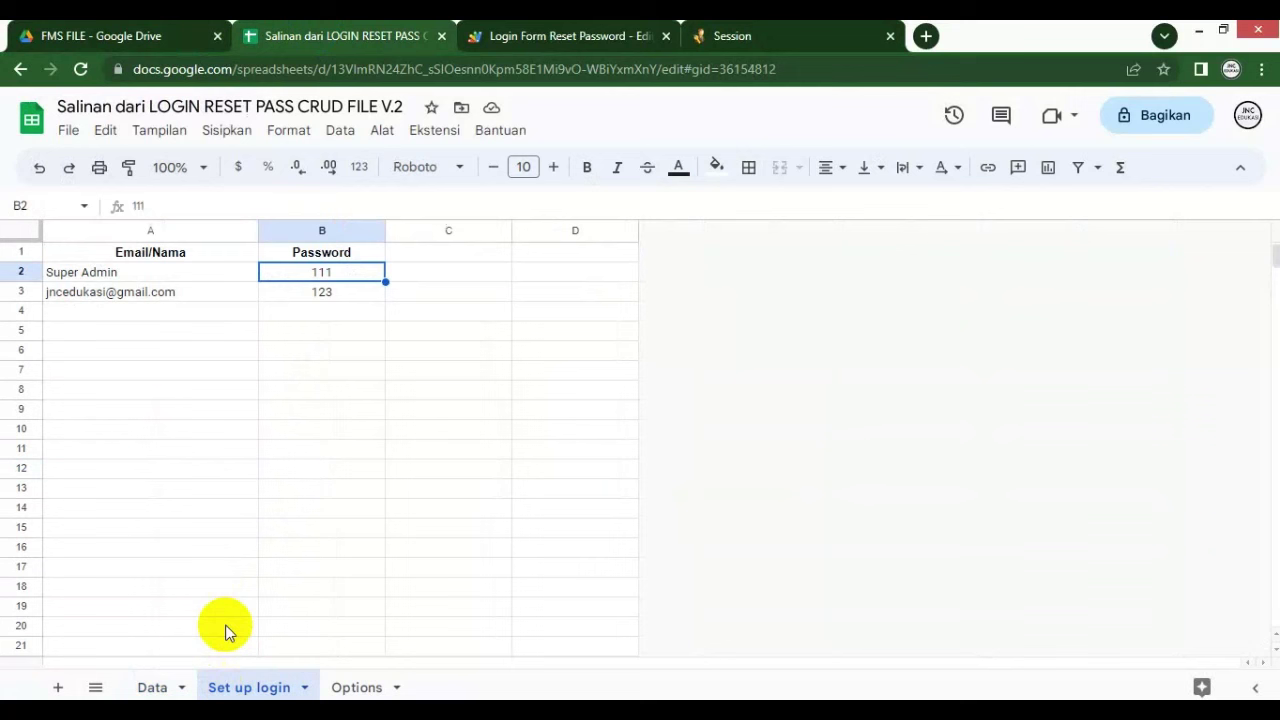
{"action": "left_click", "coordinate": [155, 293]}
{"action": "left_click_drag", "start_coordinate": [255, 206], "coordinate": [130, 190]}
{"action": "key", "text": "ctrl+c"}
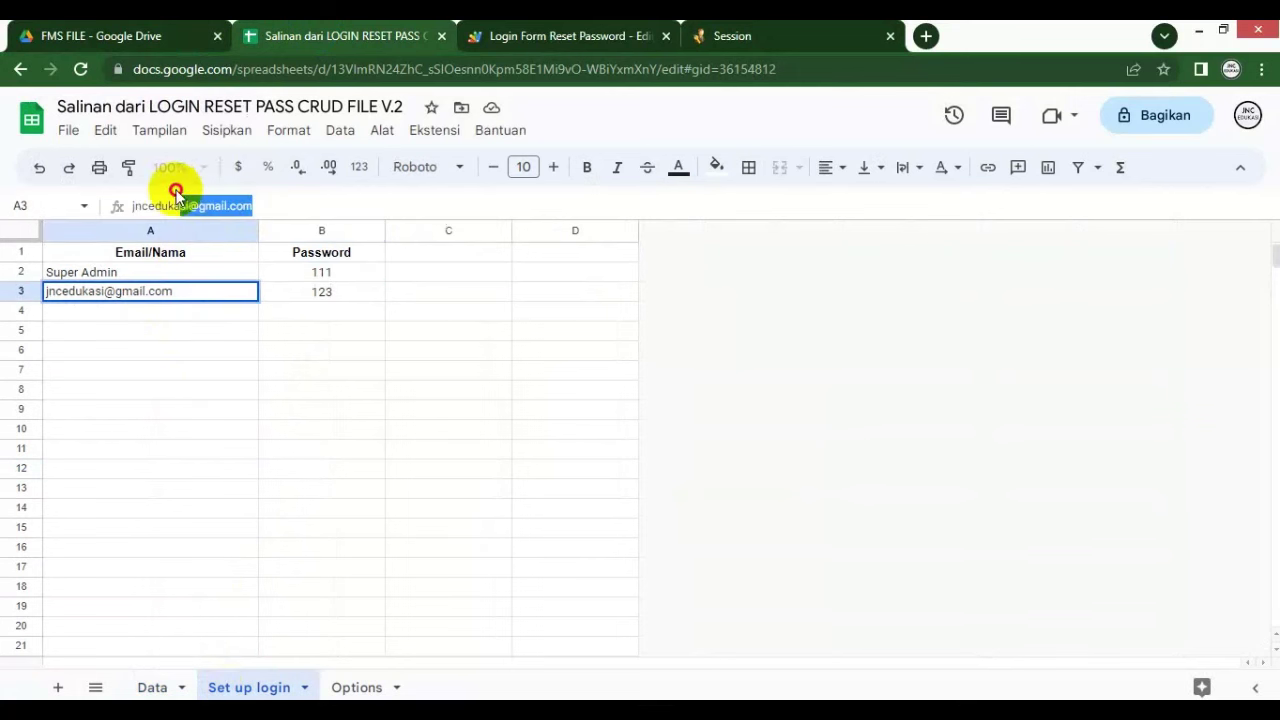
{"action": "left_click", "coordinate": [805, 36]}
{"action": "left_click", "coordinate": [537, 362]}
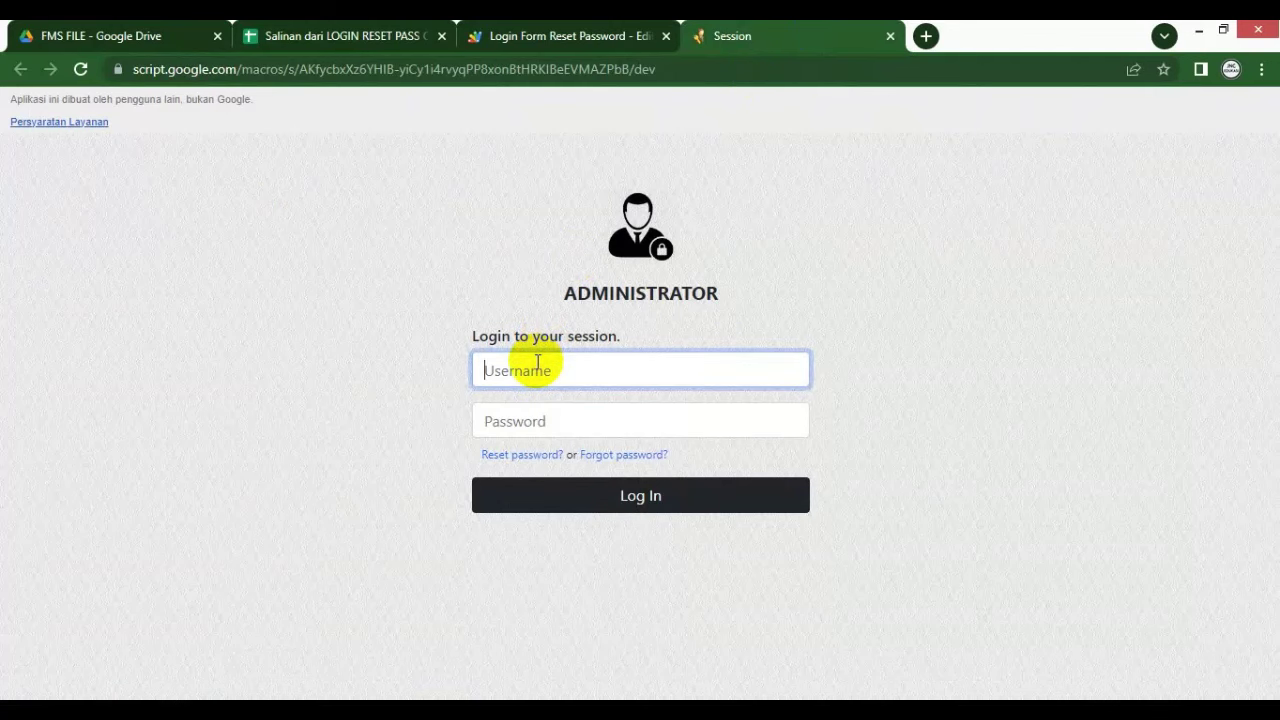
{"action": "key", "text": "ctrl+v"}
- Copy the cell B3 password into the Password field and log in
{"action": "left_click", "coordinate": [305, 36]}
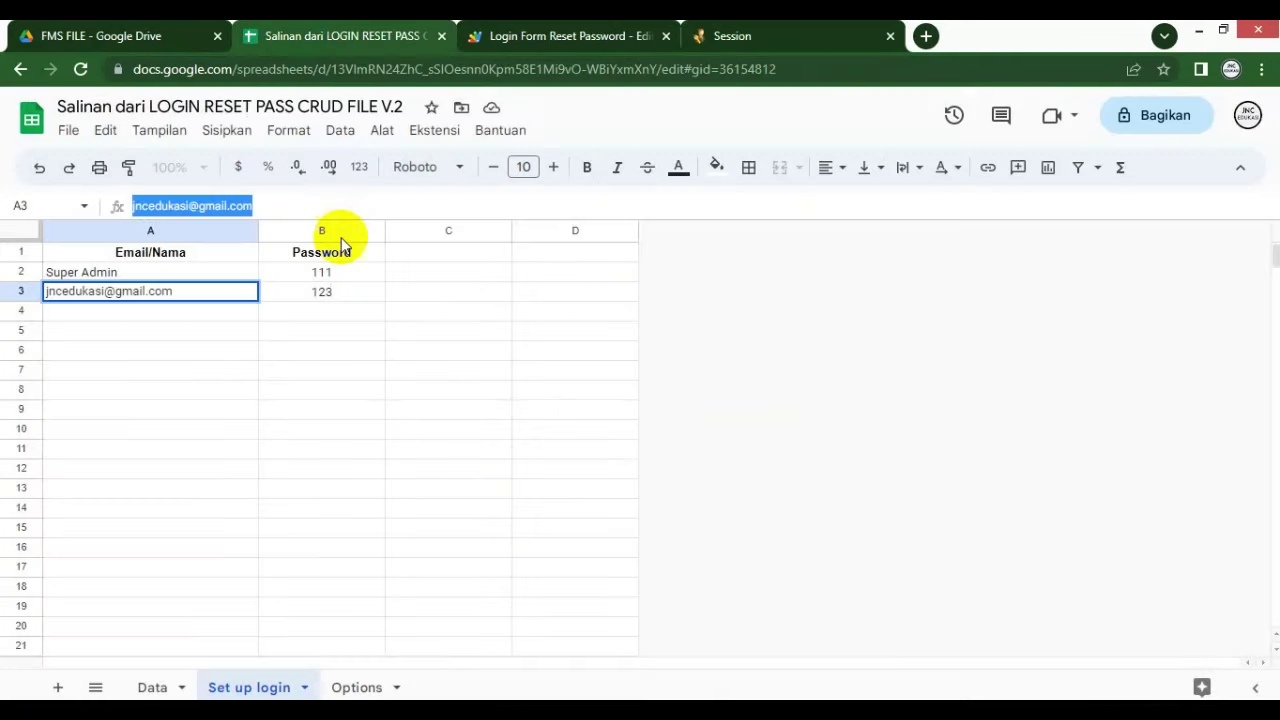
{"action": "left_click", "coordinate": [330, 302]}
{"action": "key", "text": "ctrl+c"}
{"action": "left_click", "coordinate": [730, 36]}
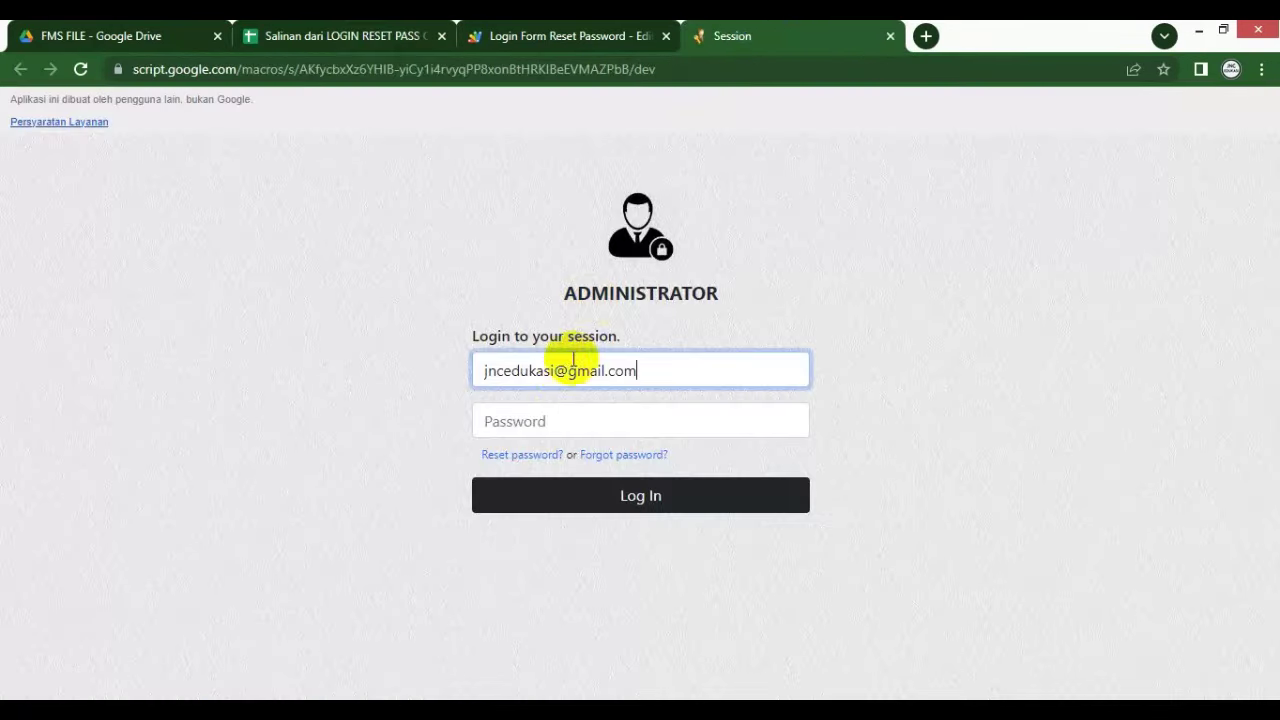
{"action": "left_click", "coordinate": [533, 432]}
{"action": "key", "text": "ctrl+v"}
{"action": "left_click", "coordinate": [648, 500]}
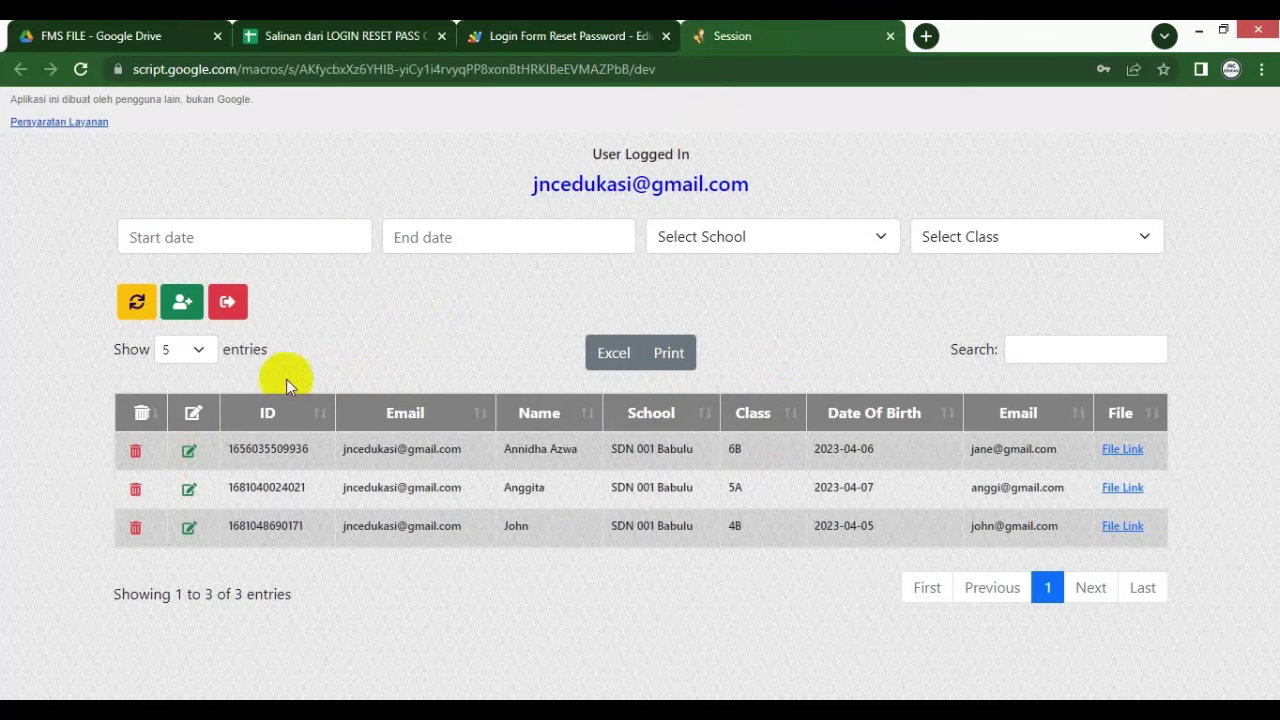
- Filter the table by school, trying SDN 002 Babulu and settling on SDN 001 Babulu
{"action": "left_click", "coordinate": [757, 240]}
{"action": "left_click", "coordinate": [705, 286]}
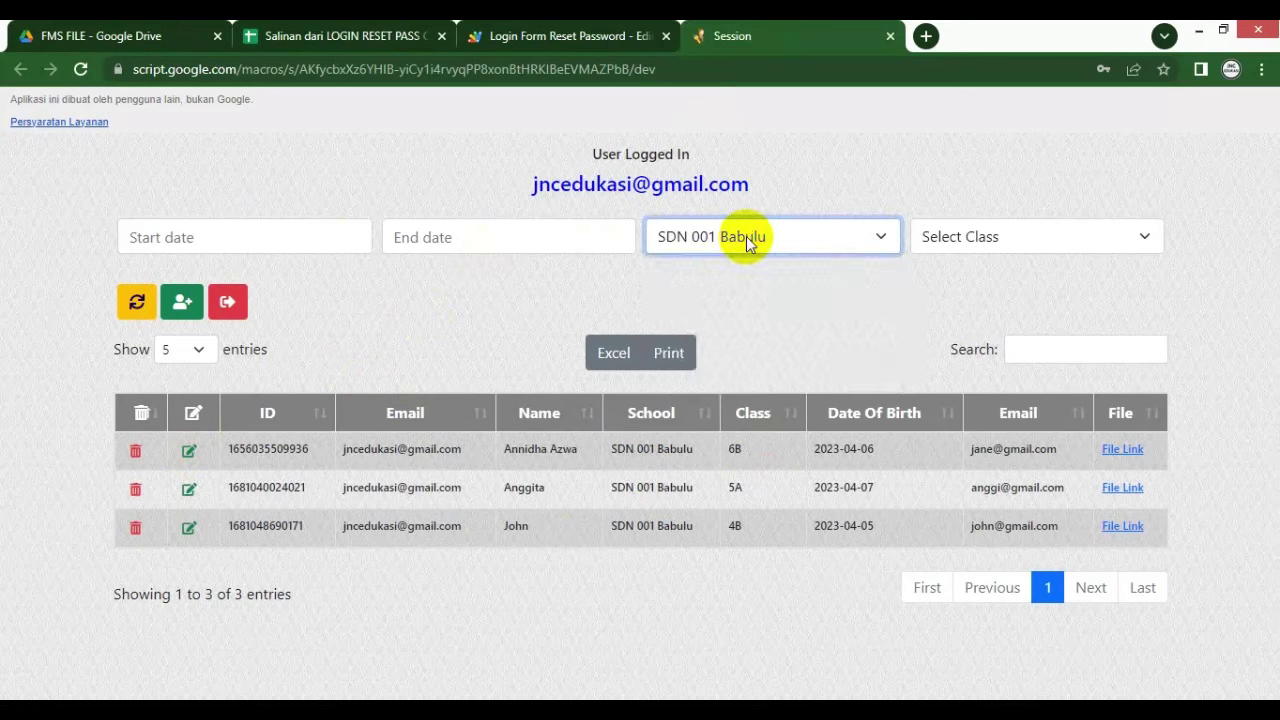
{"action": "left_click", "coordinate": [748, 240]}
{"action": "left_click", "coordinate": [735, 307]}
{"action": "left_click", "coordinate": [728, 240]}
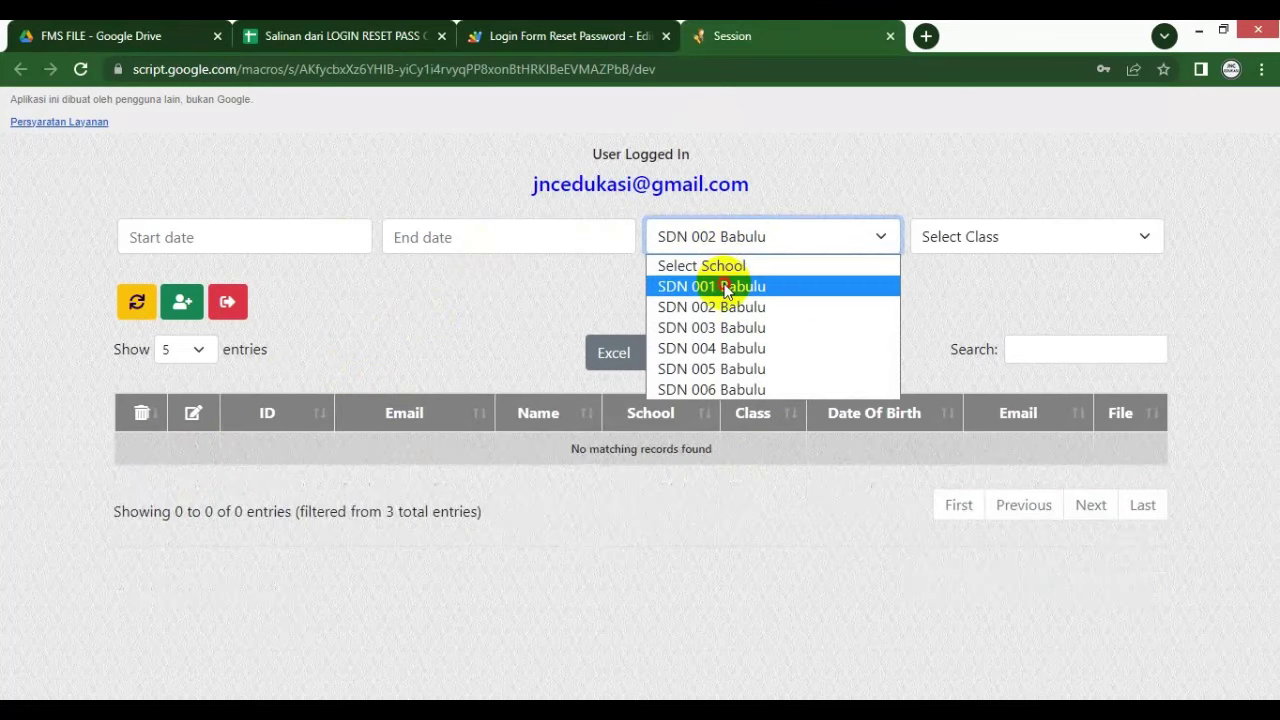
{"action": "left_click", "coordinate": [728, 286]}
- Try class filters 4A and 4B, then clear the class filter
{"action": "left_click", "coordinate": [977, 248]}
{"action": "left_click", "coordinate": [966, 286]}
{"action": "left_click", "coordinate": [975, 240]}
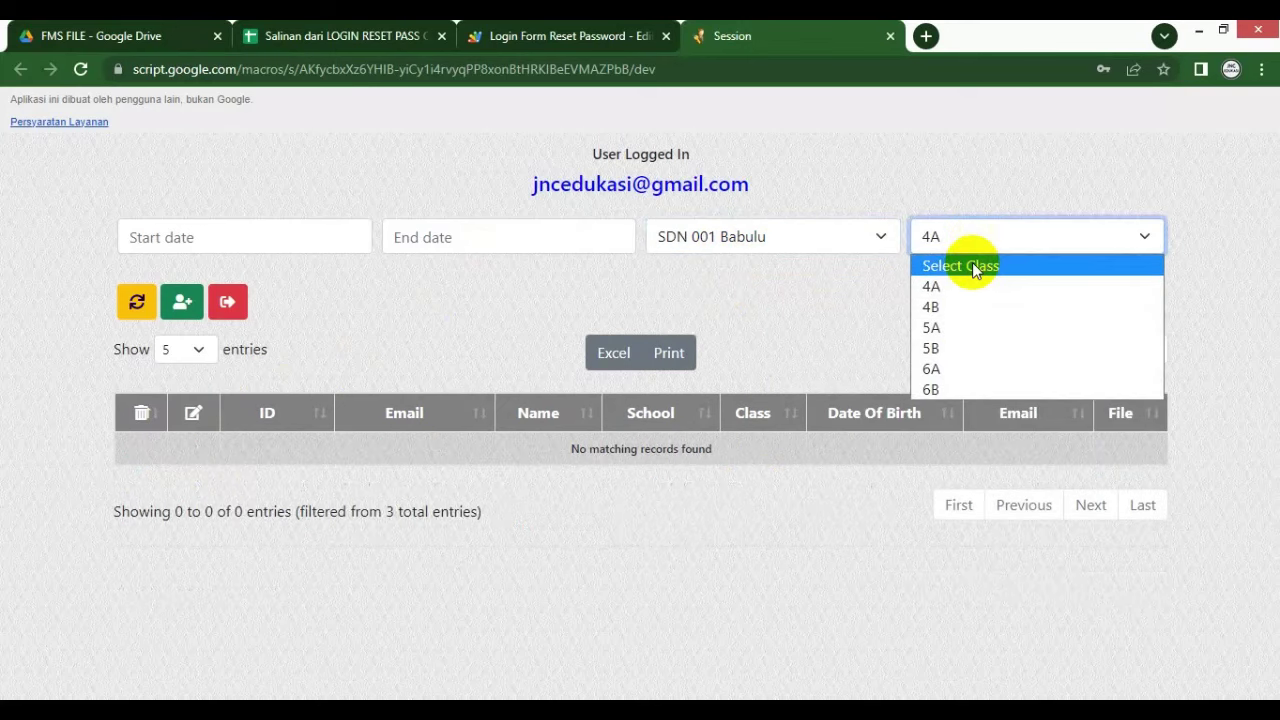
{"action": "left_click", "coordinate": [966, 307]}
{"action": "left_click", "coordinate": [975, 244]}
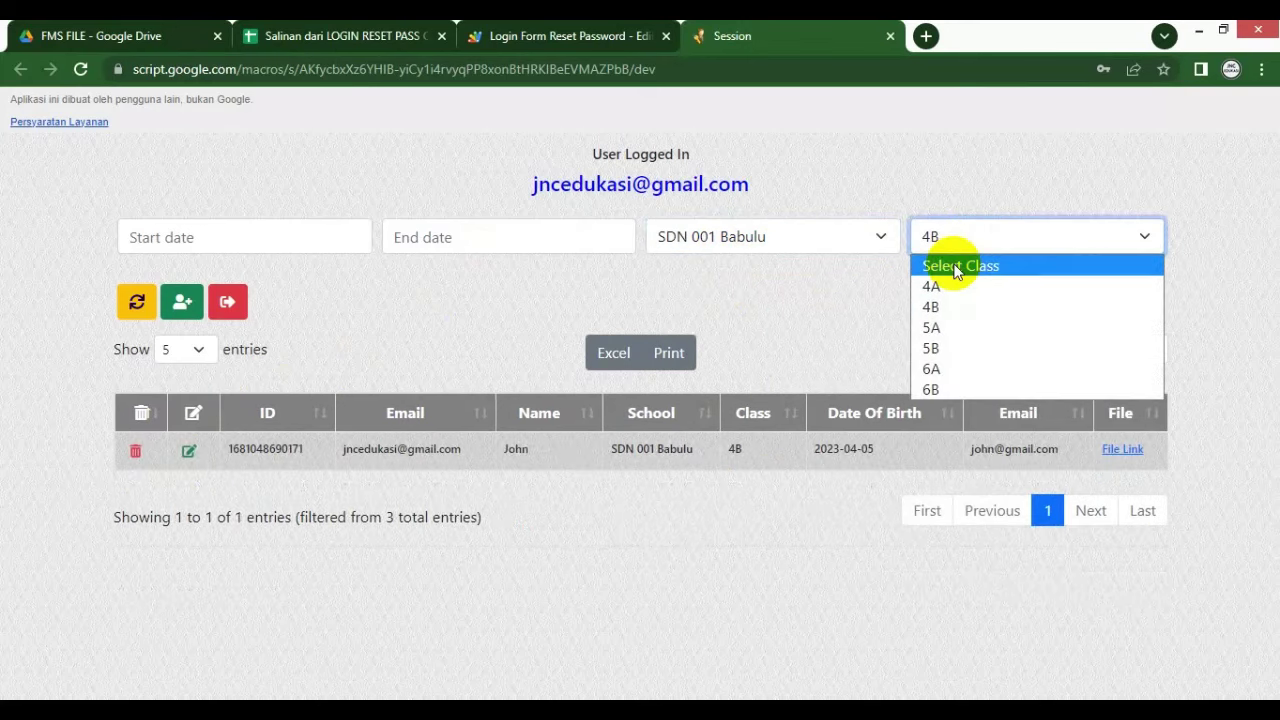
{"action": "left_click", "coordinate": [960, 264]}
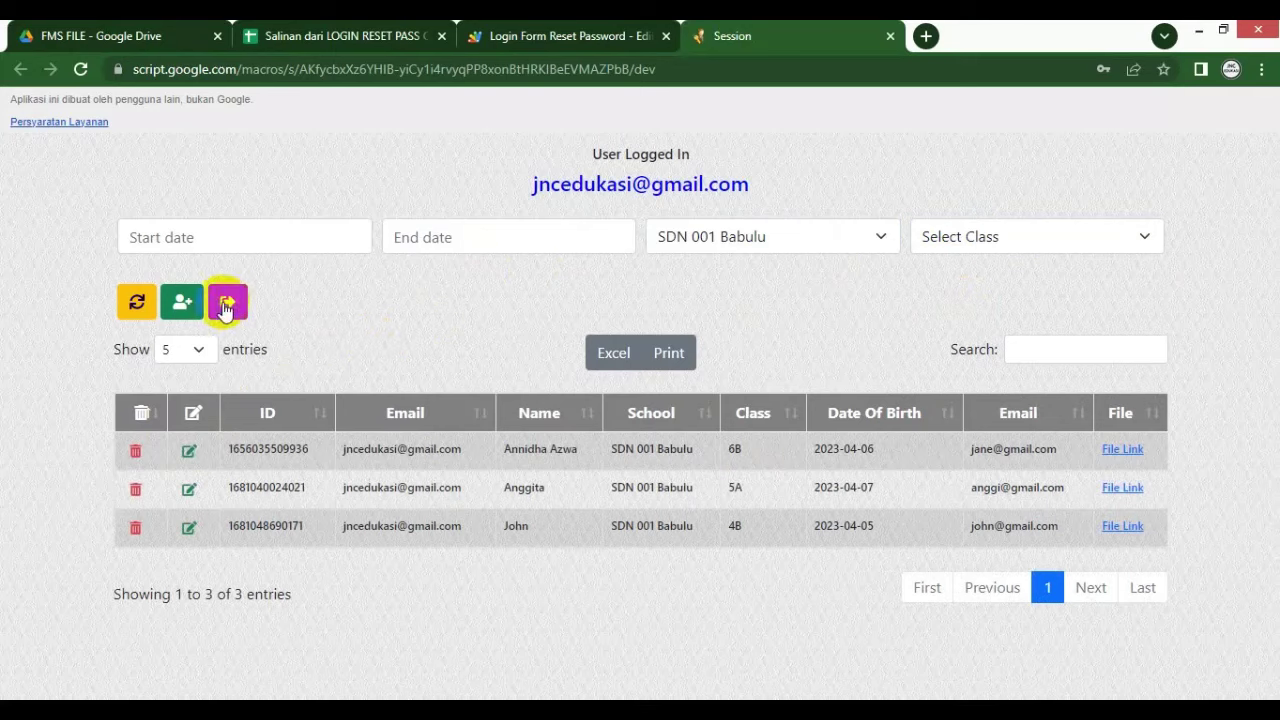
- Start a new entry with a name, school SDN 006 Babulu and class 6A
{"action": "left_click", "coordinate": [178, 300]}
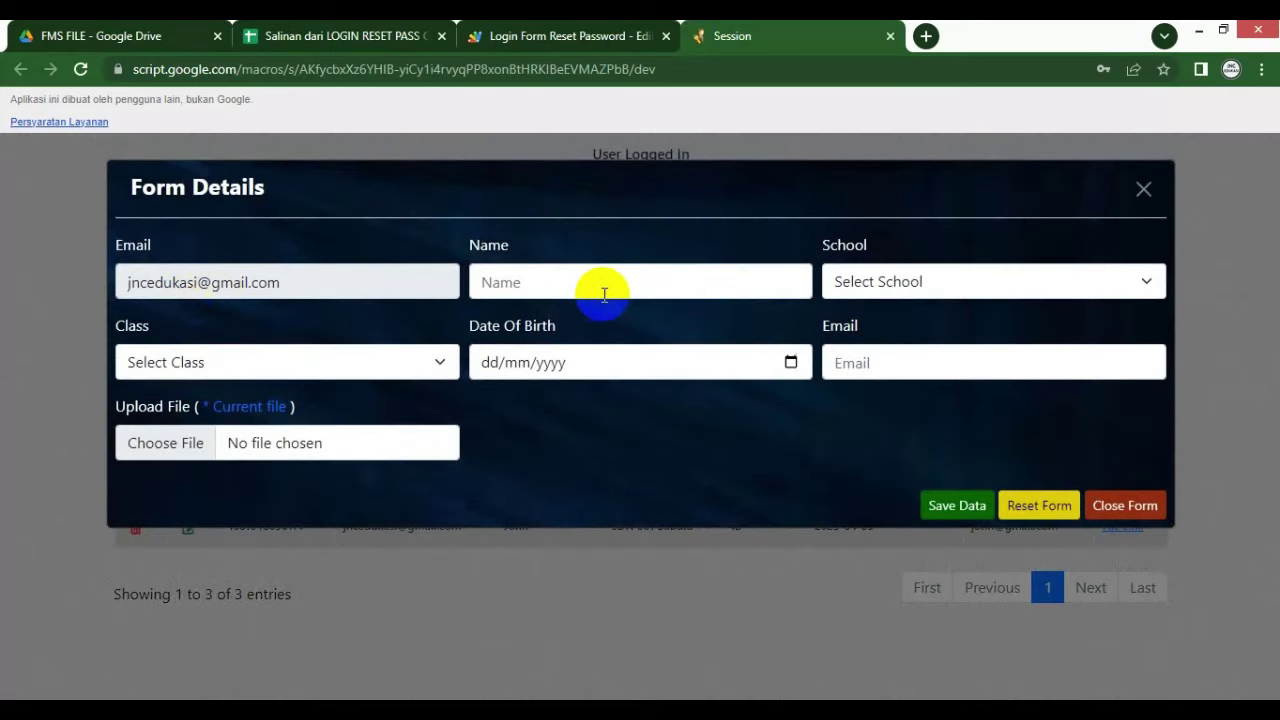
{"action": "left_click", "coordinate": [604, 294]}
{"action": "type", "text": "Smaple"}
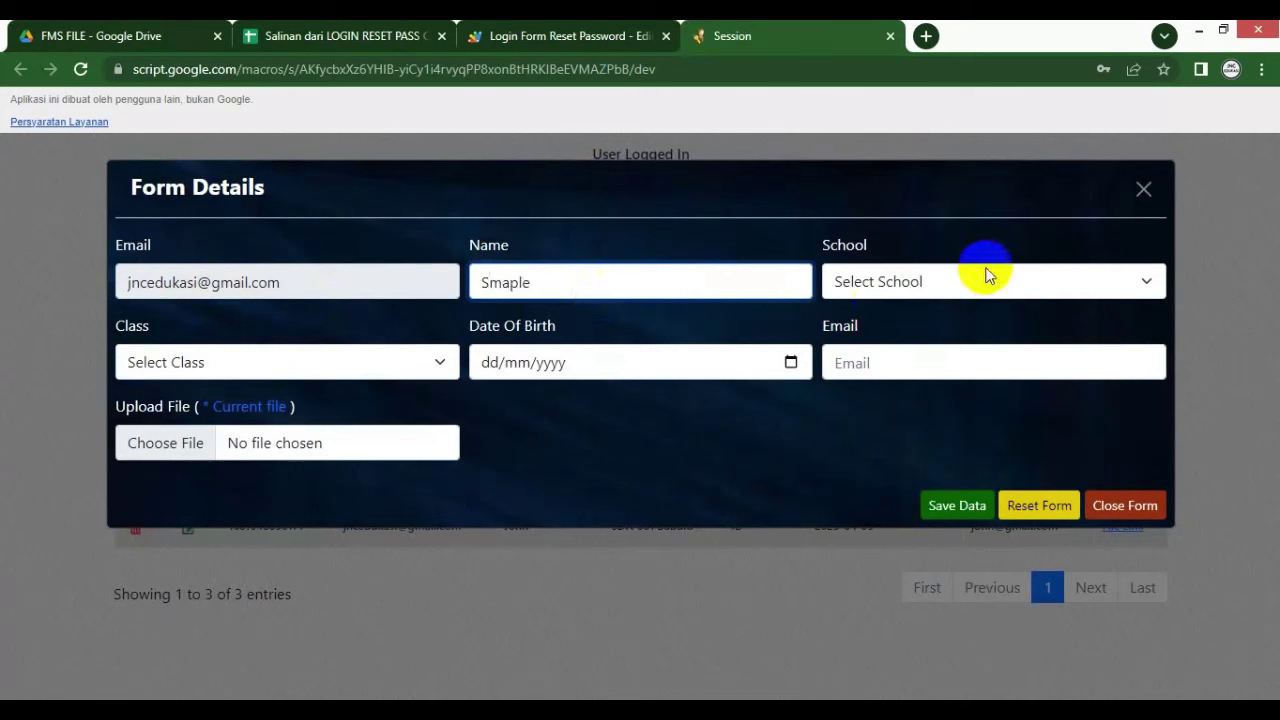
{"action": "left_click", "coordinate": [990, 279]}
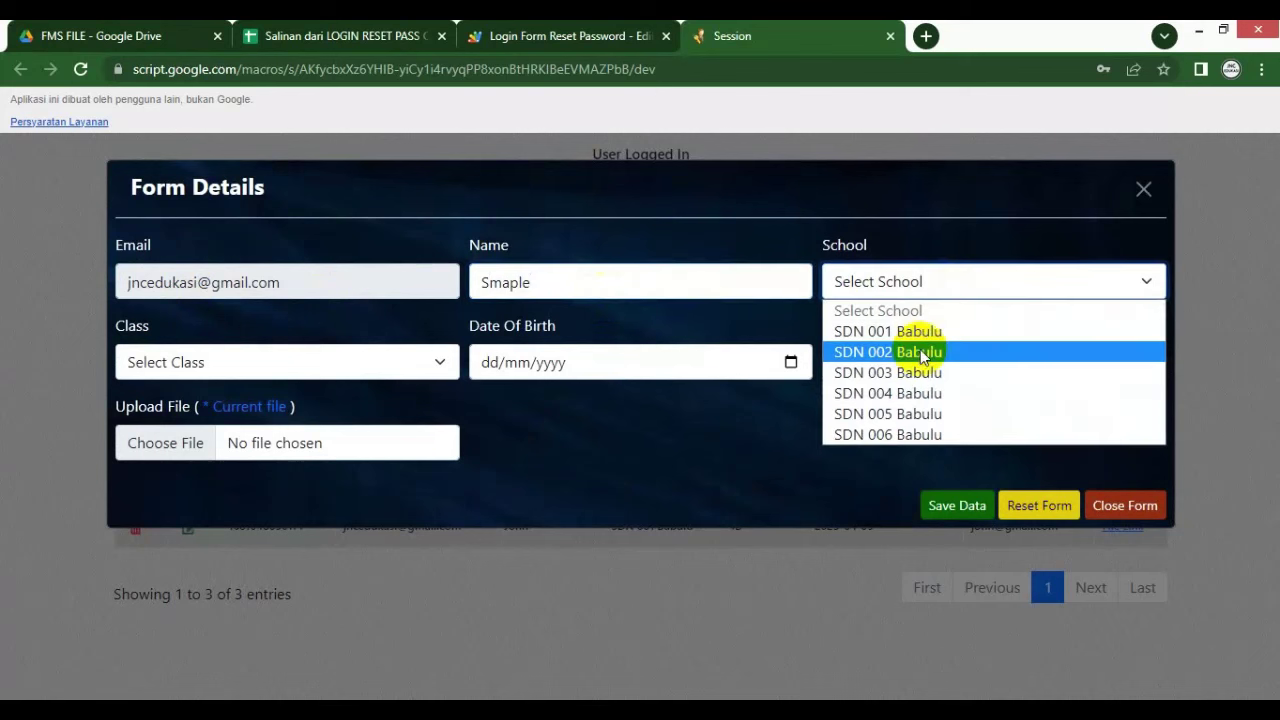
{"action": "left_click", "coordinate": [919, 351]}
{"action": "left_click", "coordinate": [938, 284]}
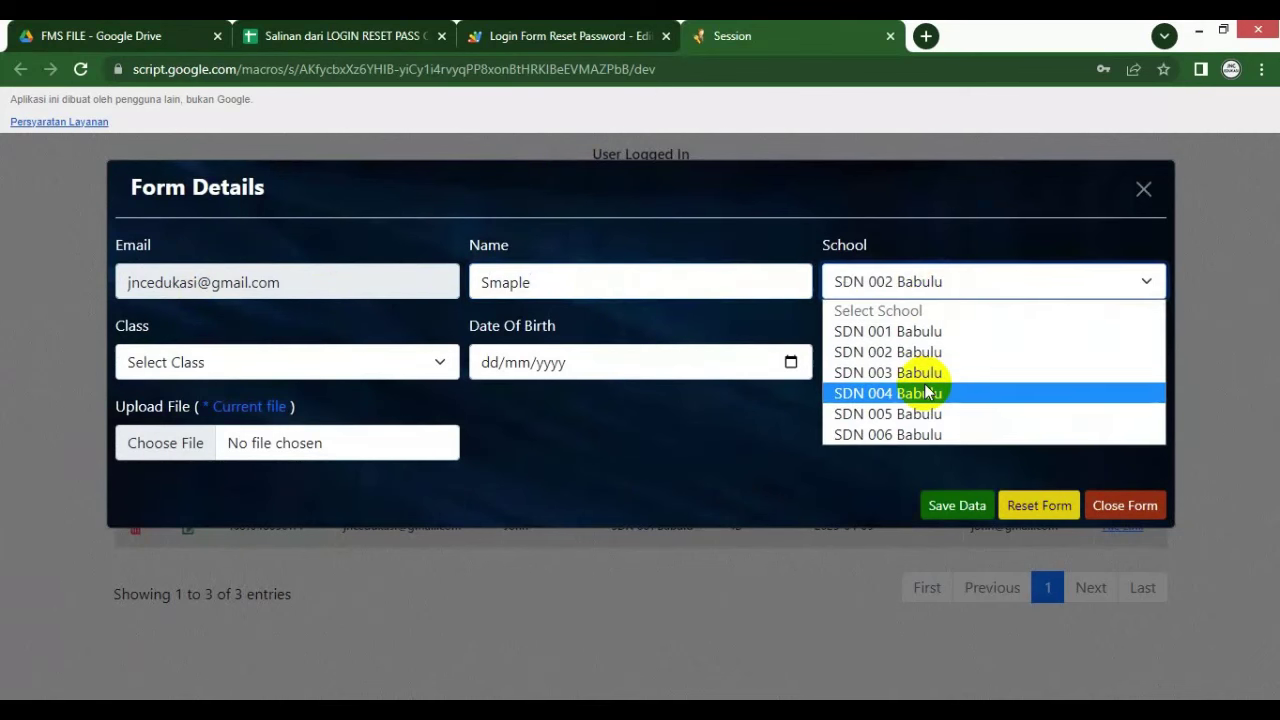
{"action": "left_click", "coordinate": [915, 435]}
{"action": "left_click", "coordinate": [252, 360]}
{"action": "left_click", "coordinate": [200, 490]}
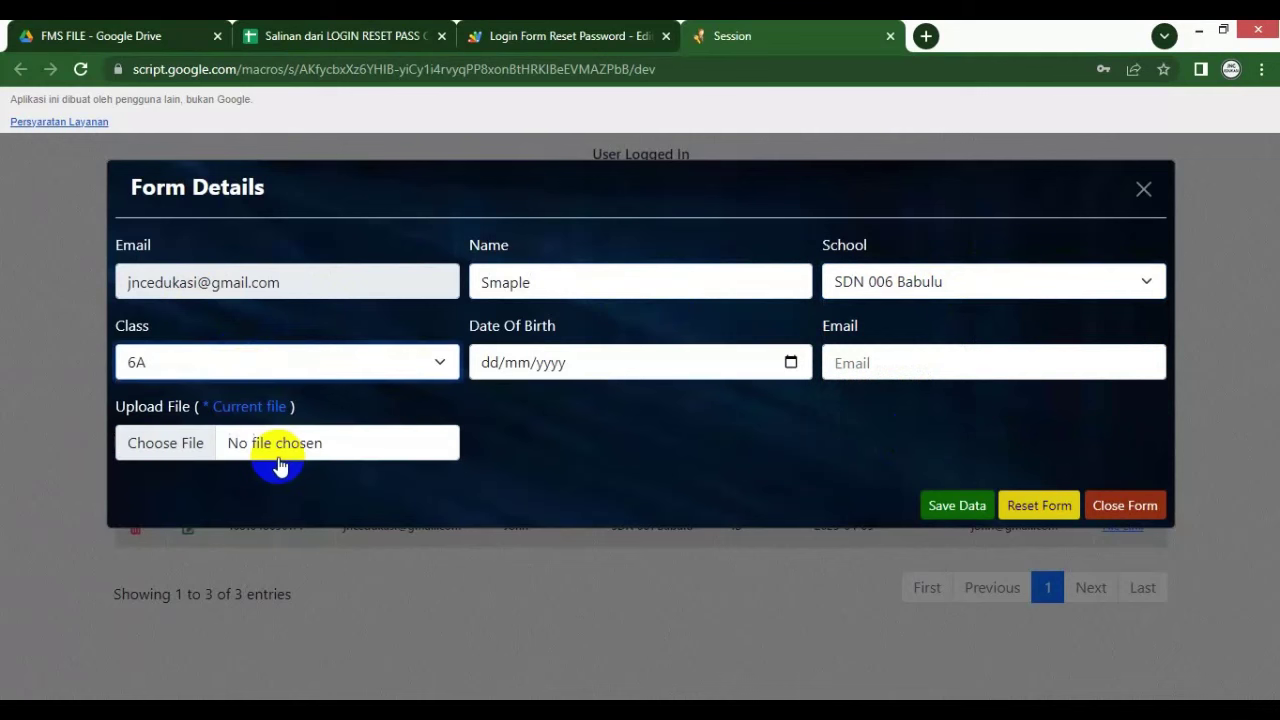
- Set date of birth 06/04/2023, fill the email, save the entry and close the form
{"action": "left_click", "coordinate": [790, 360]}
{"action": "left_click", "coordinate": [594, 486]}
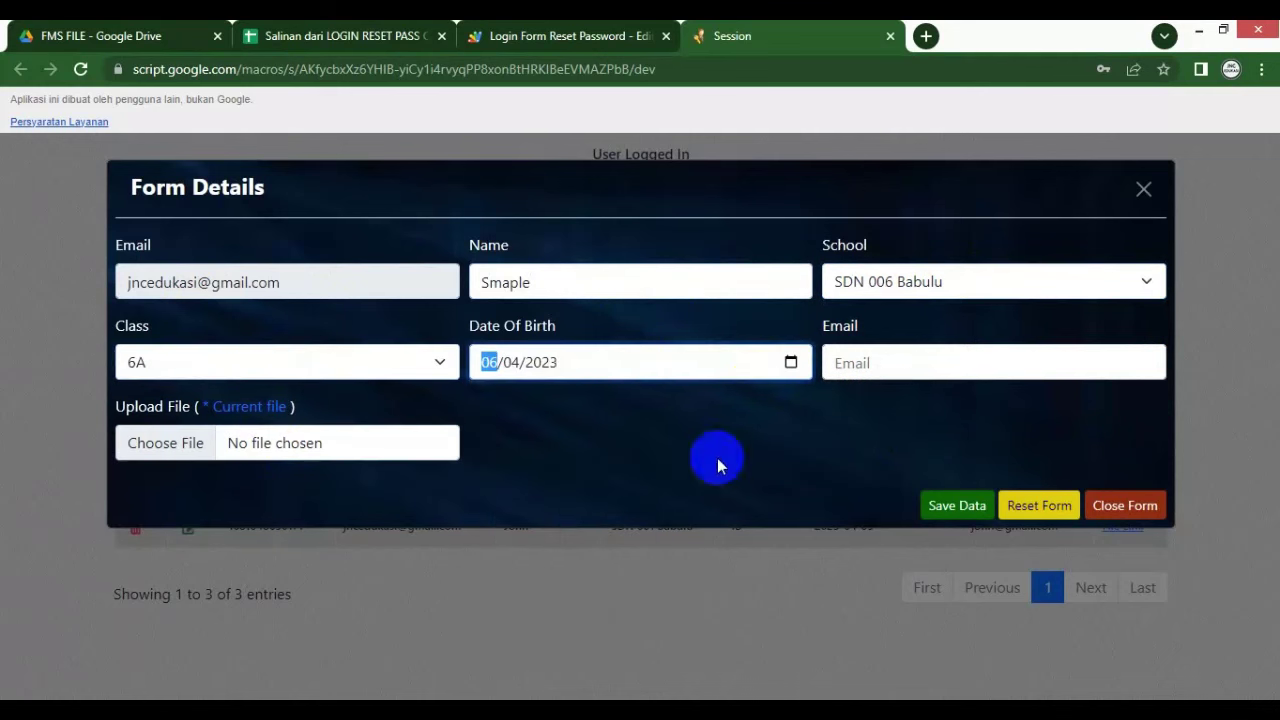
{"action": "left_click", "coordinate": [887, 366]}
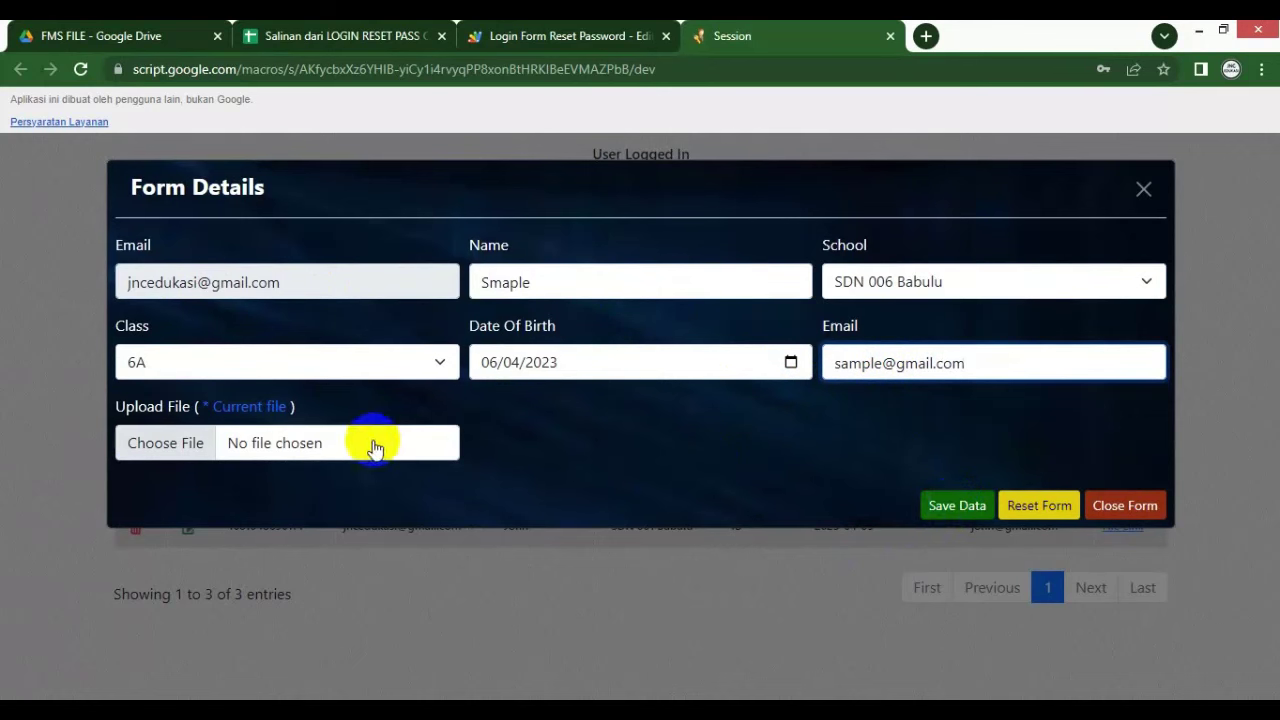
{"action": "left_click", "coordinate": [958, 506]}
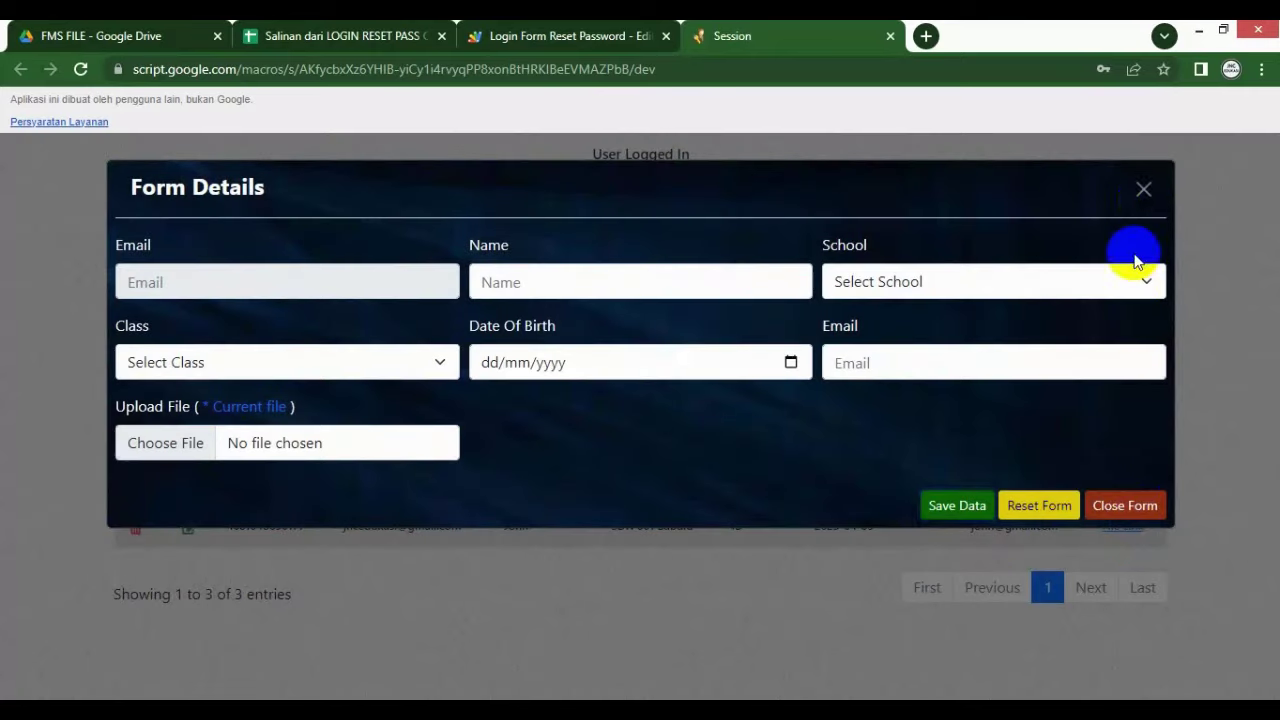
{"action": "left_click", "coordinate": [1145, 199]}
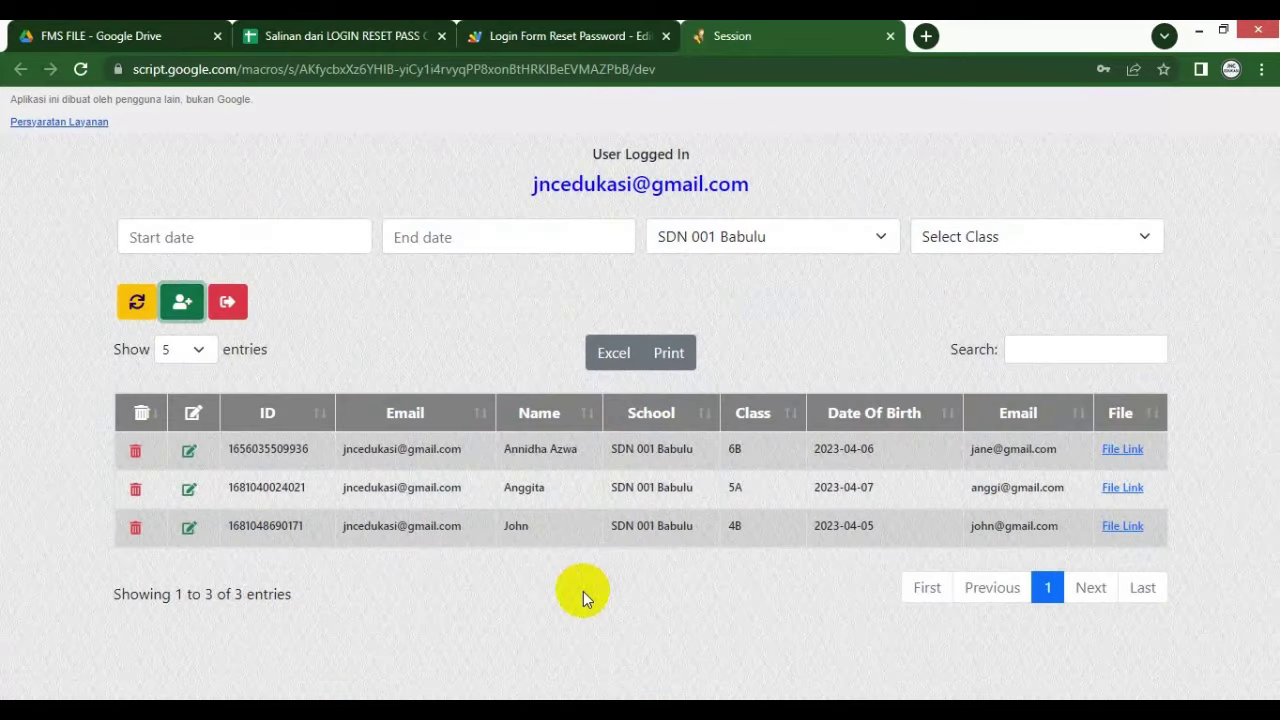
- Reload the table, try the Smaple record's file link and dismiss the File not found alert
{"action": "left_click", "coordinate": [136, 302]}
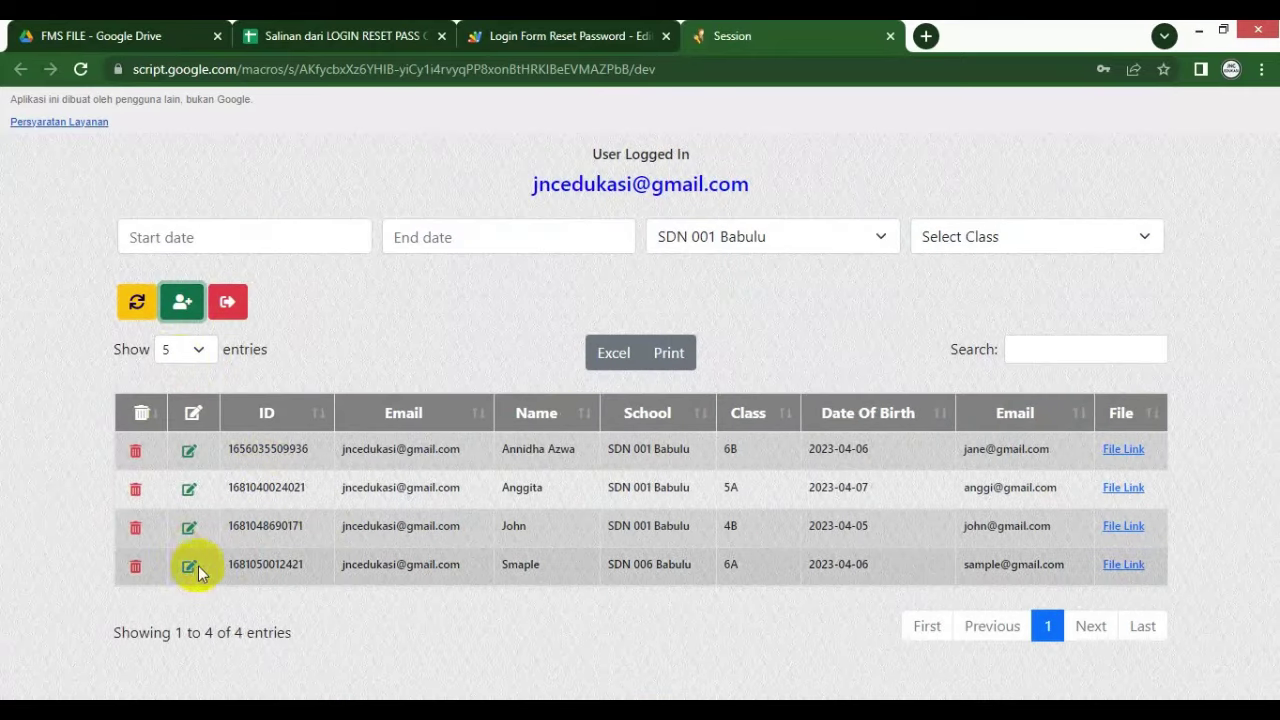
{"action": "left_click", "coordinate": [525, 566]}
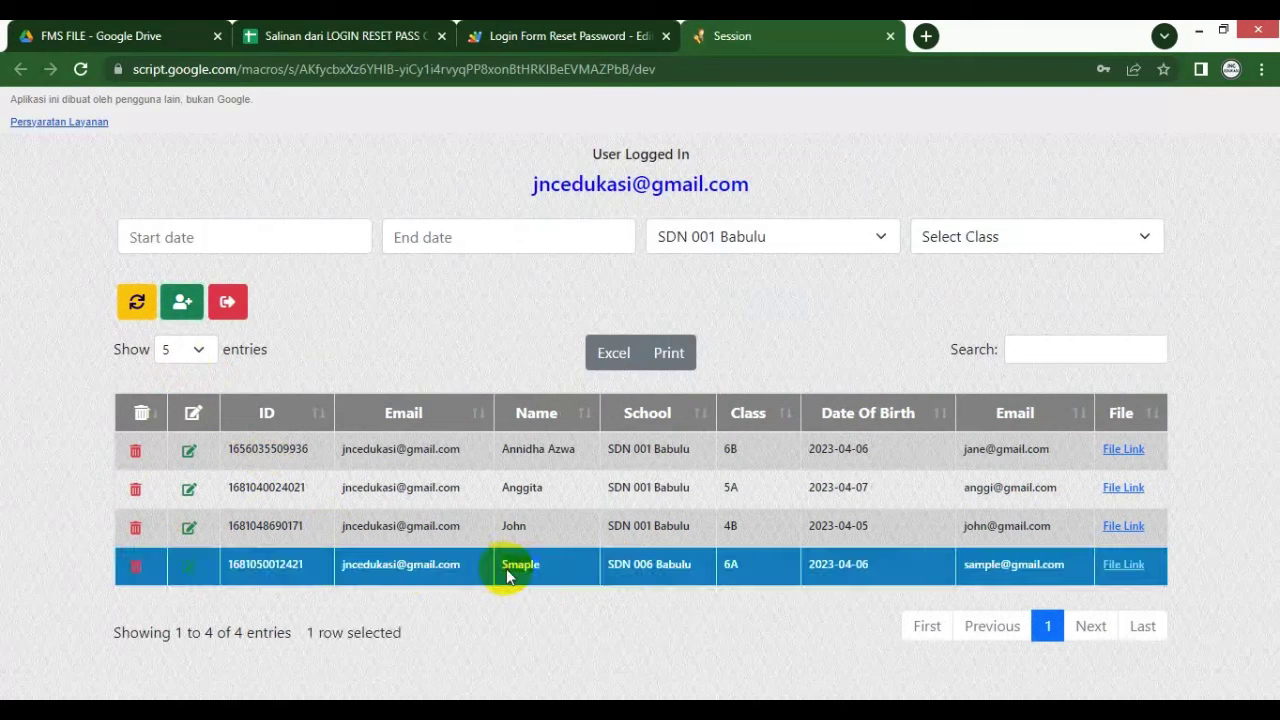
{"action": "left_click", "coordinate": [1110, 568]}
{"action": "left_click_drag", "start_coordinate": [555, 143], "coordinate": [423, 129]}
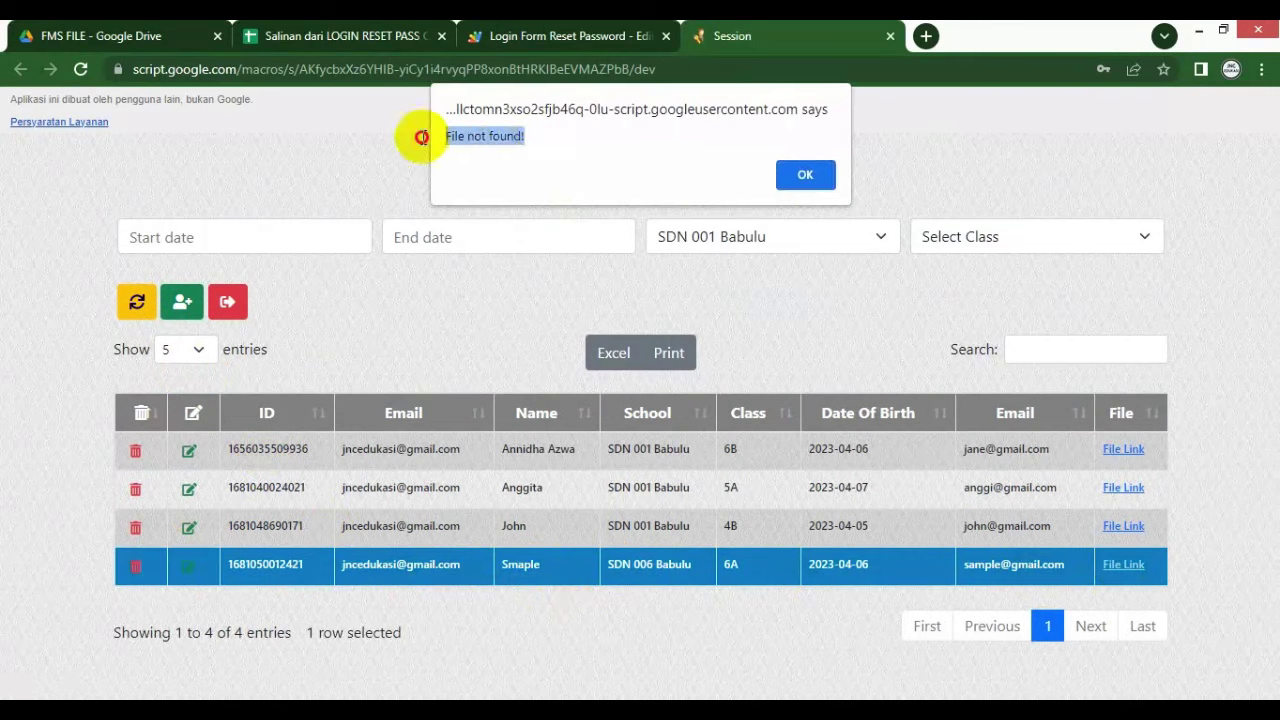
{"action": "left_click", "coordinate": [808, 174]}
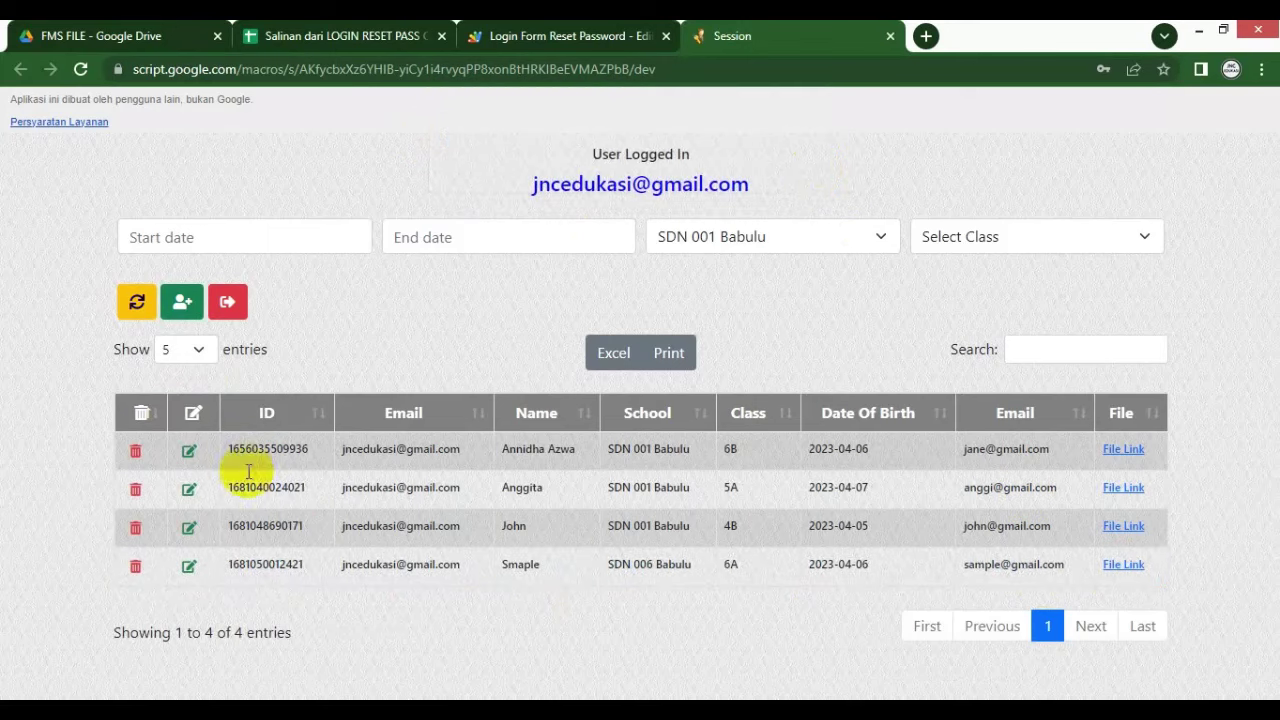
- Edit the Smaple record to attach grocery.png and save it
{"action": "left_click", "coordinate": [189, 566]}
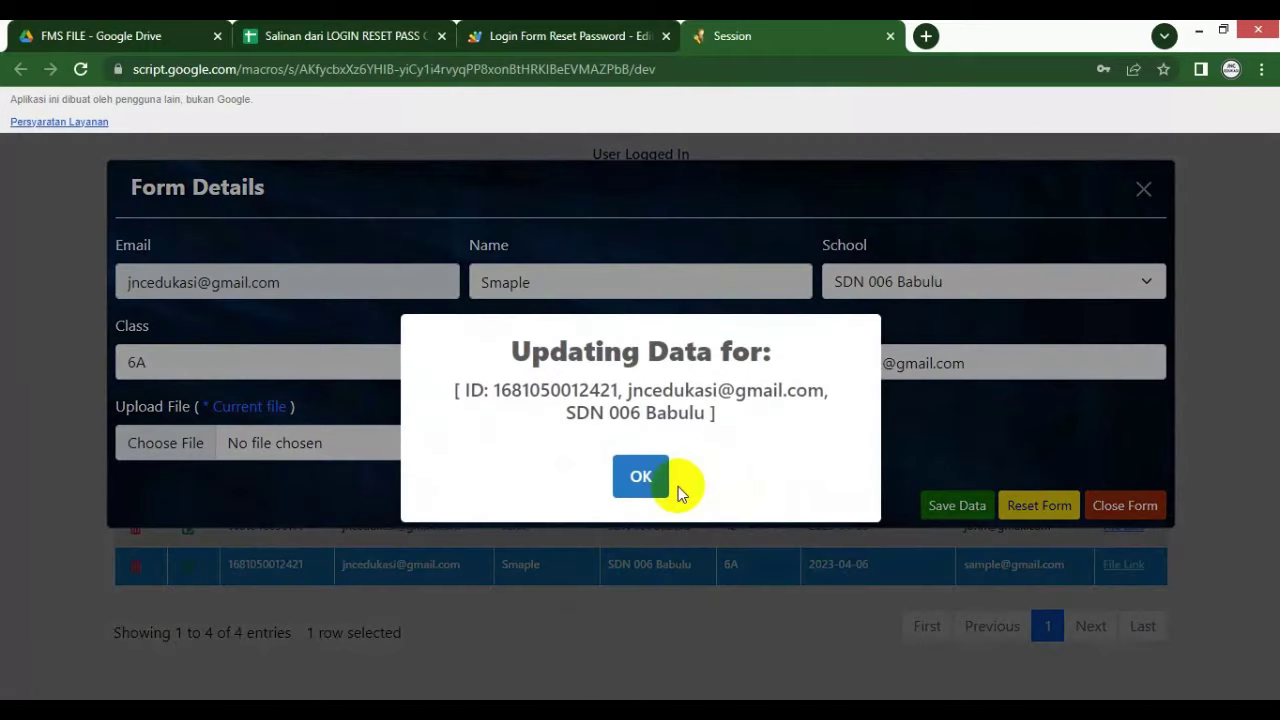
{"action": "left_click", "coordinate": [640, 476]}
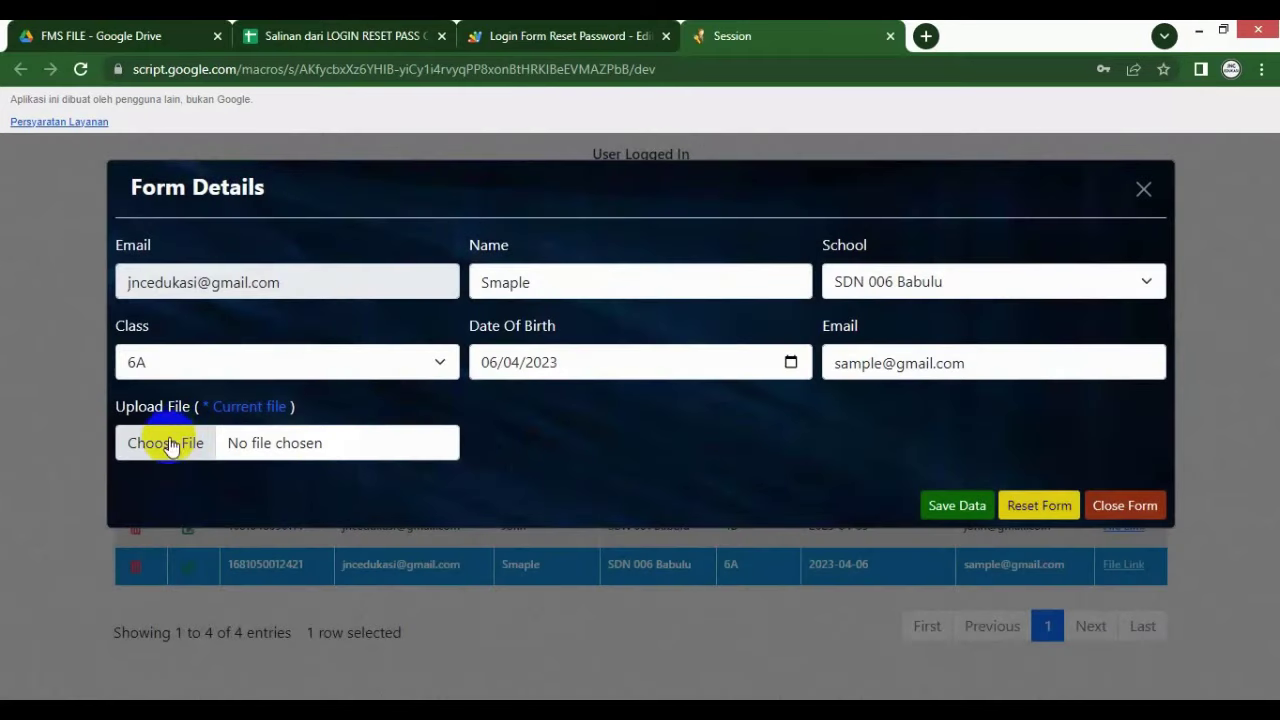
{"action": "left_click", "coordinate": [168, 448]}
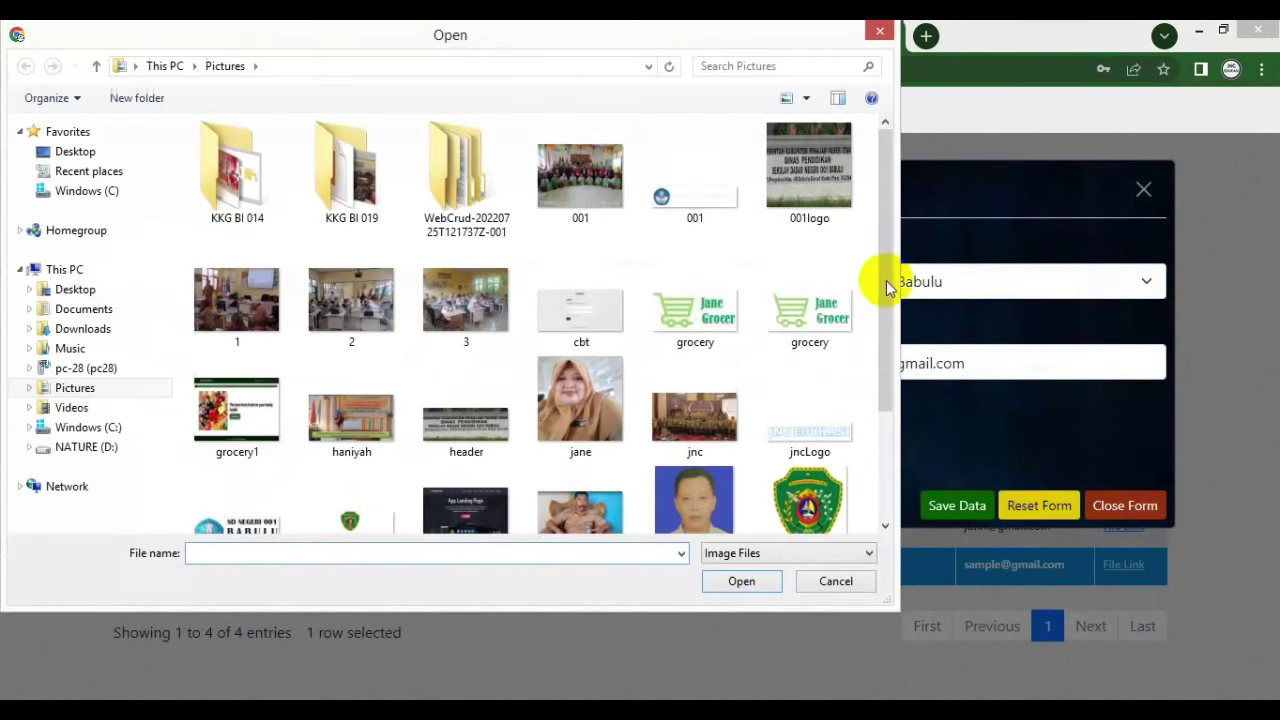
{"action": "left_click", "coordinate": [812, 320]}
{"action": "left_click", "coordinate": [738, 585]}
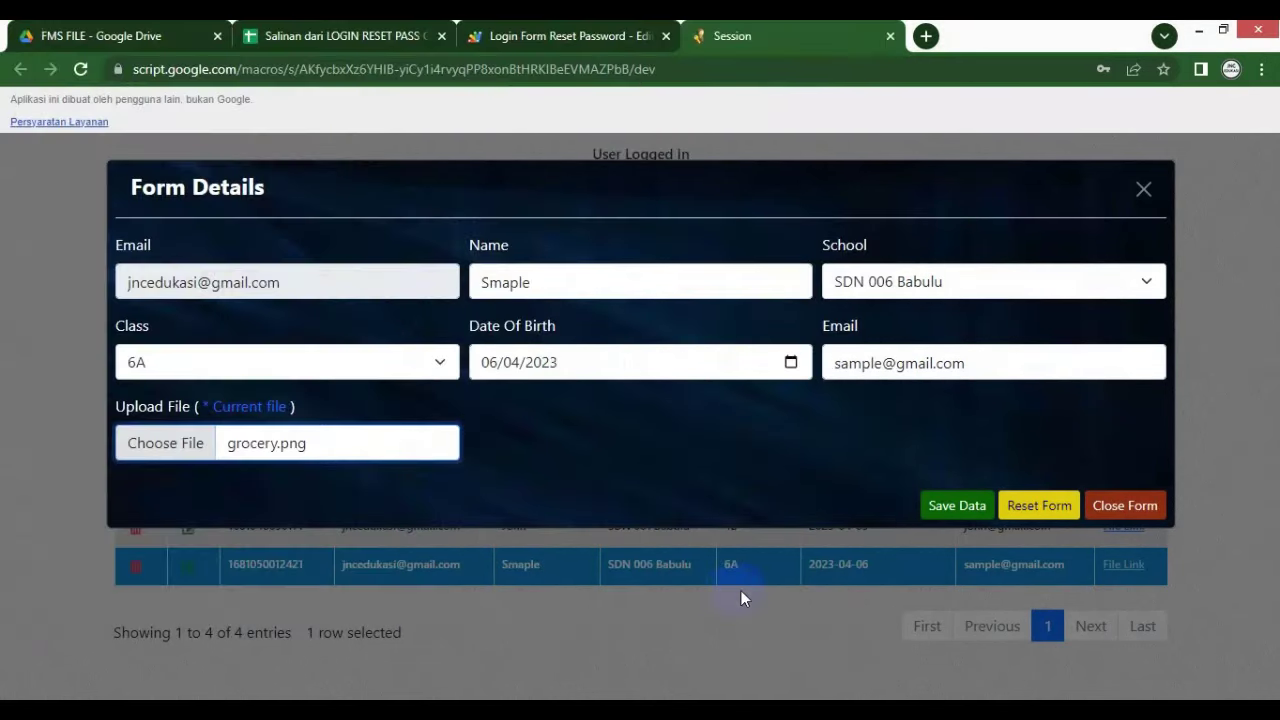
{"action": "left_click", "coordinate": [843, 543]}
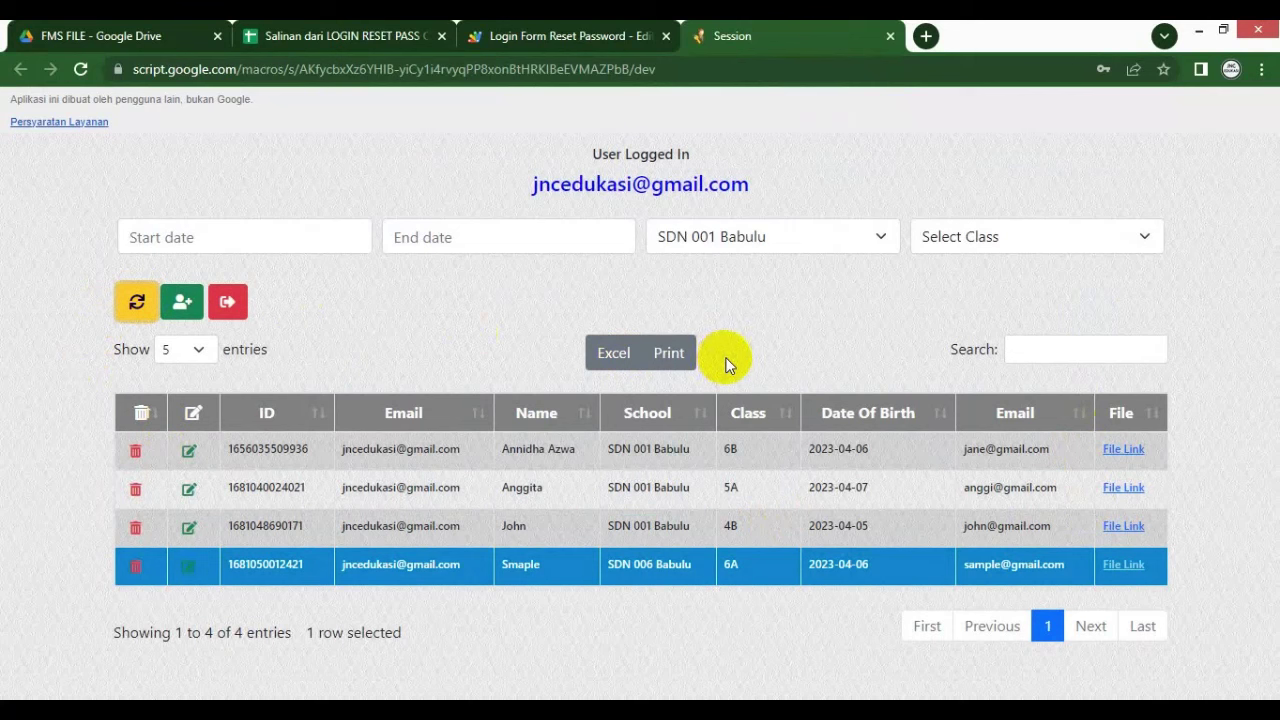
{"action": "left_click", "coordinate": [1122, 566]}
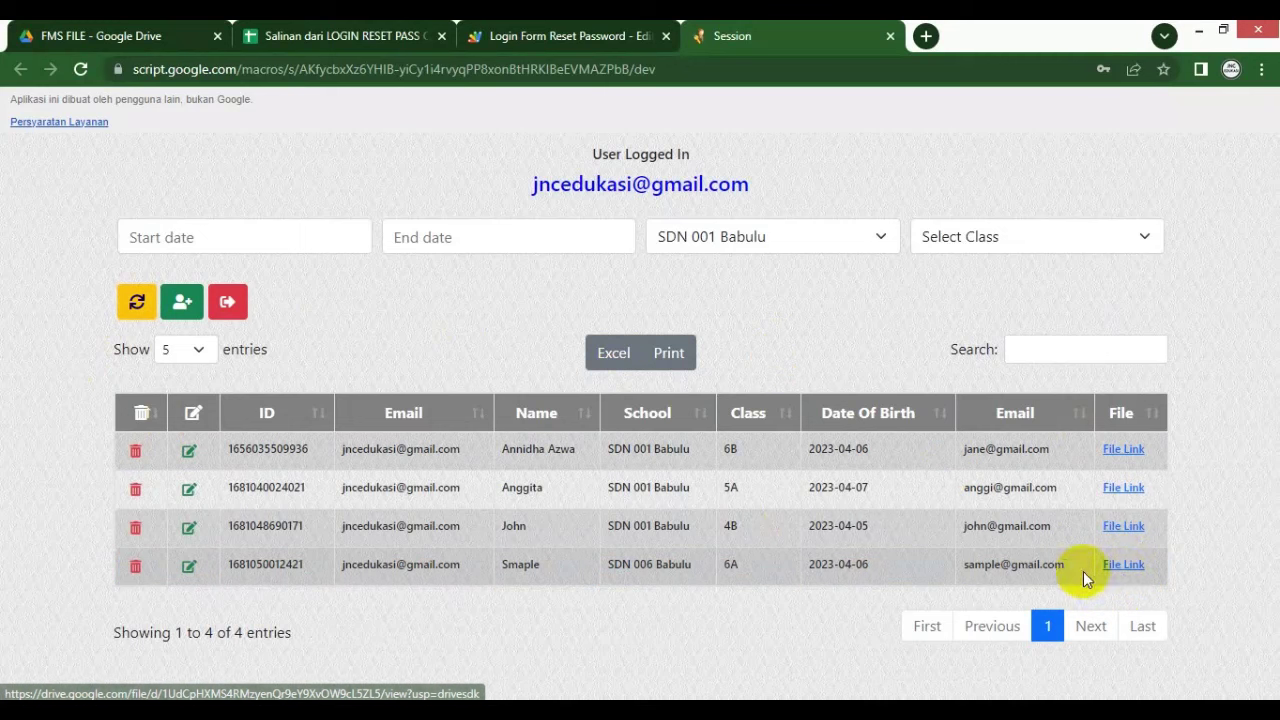
{"action": "left_click", "coordinate": [1123, 566]}
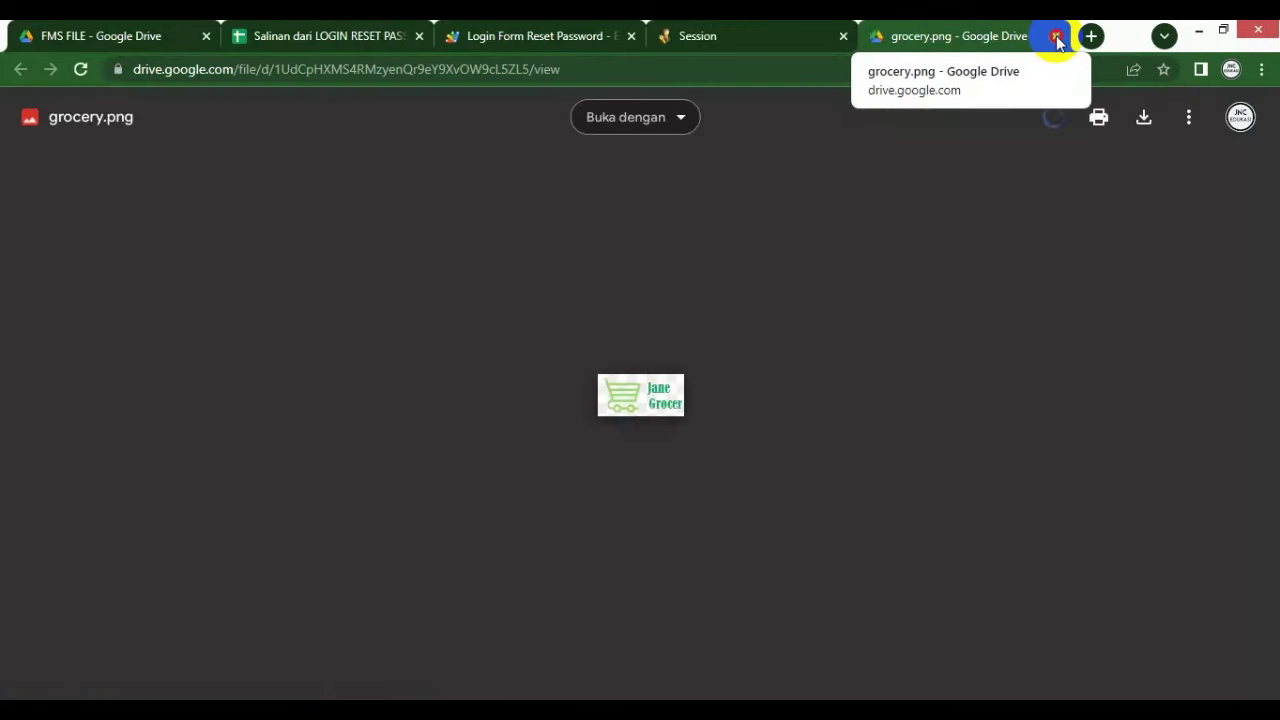
{"action": "left_click", "coordinate": [1057, 37]}
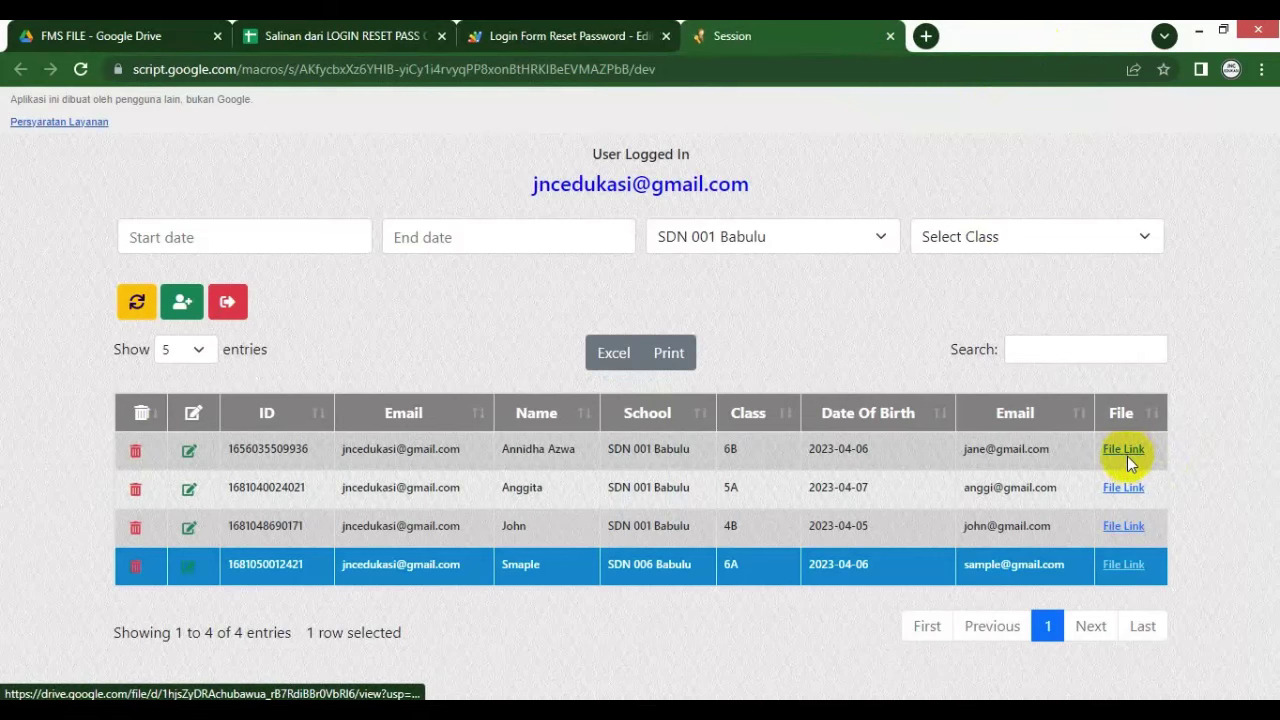
{"action": "left_click", "coordinate": [1122, 489]}
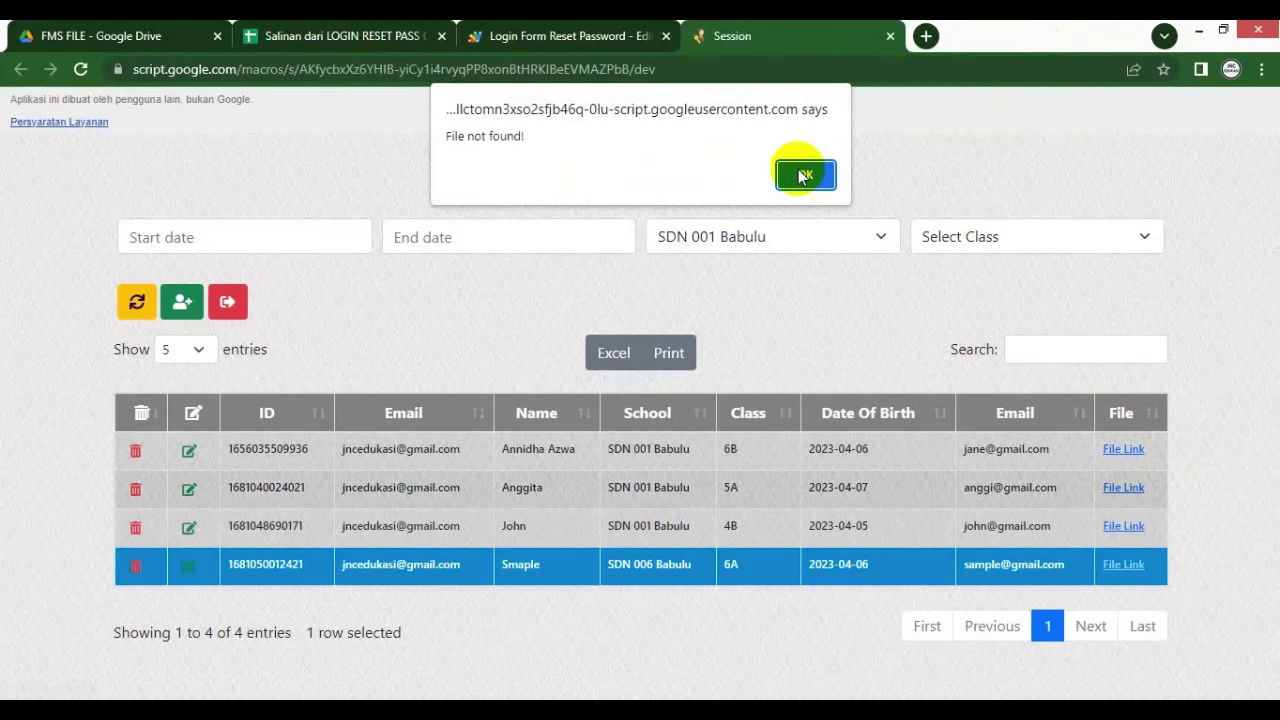
{"action": "left_click", "coordinate": [803, 176]}
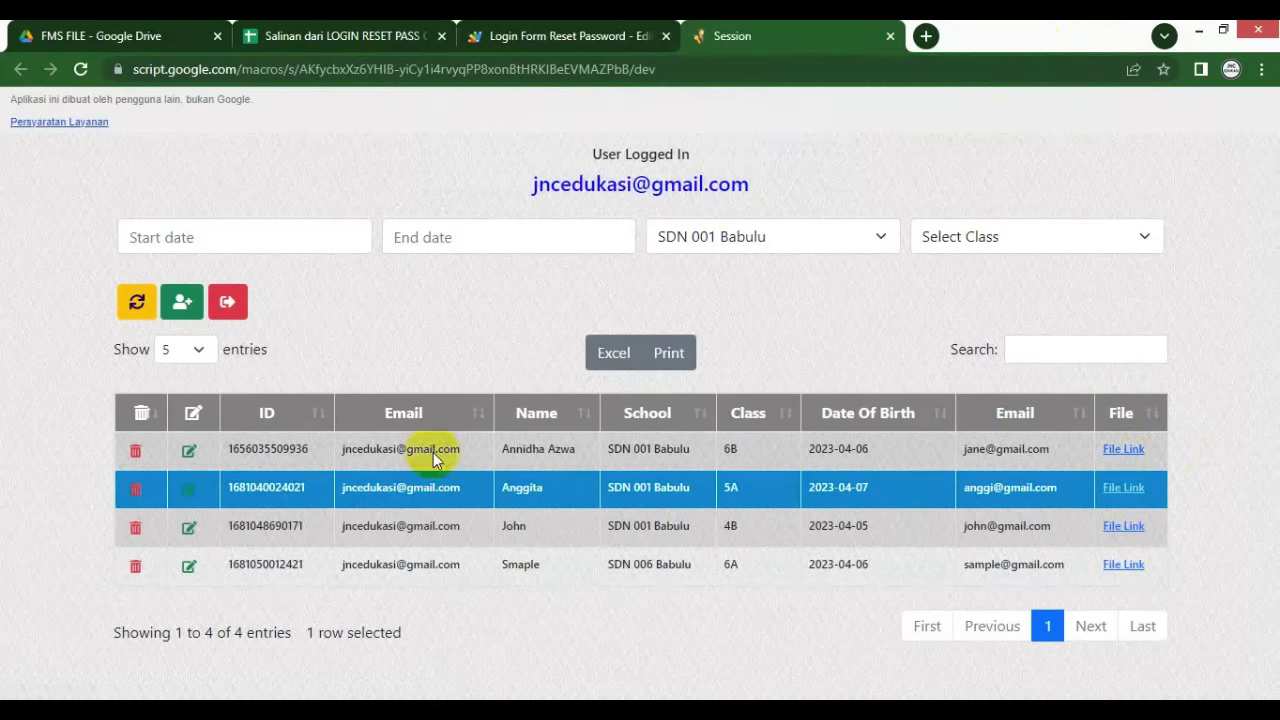
- Delete the Anggita record and confirm the deletion
{"action": "left_click", "coordinate": [137, 492]}
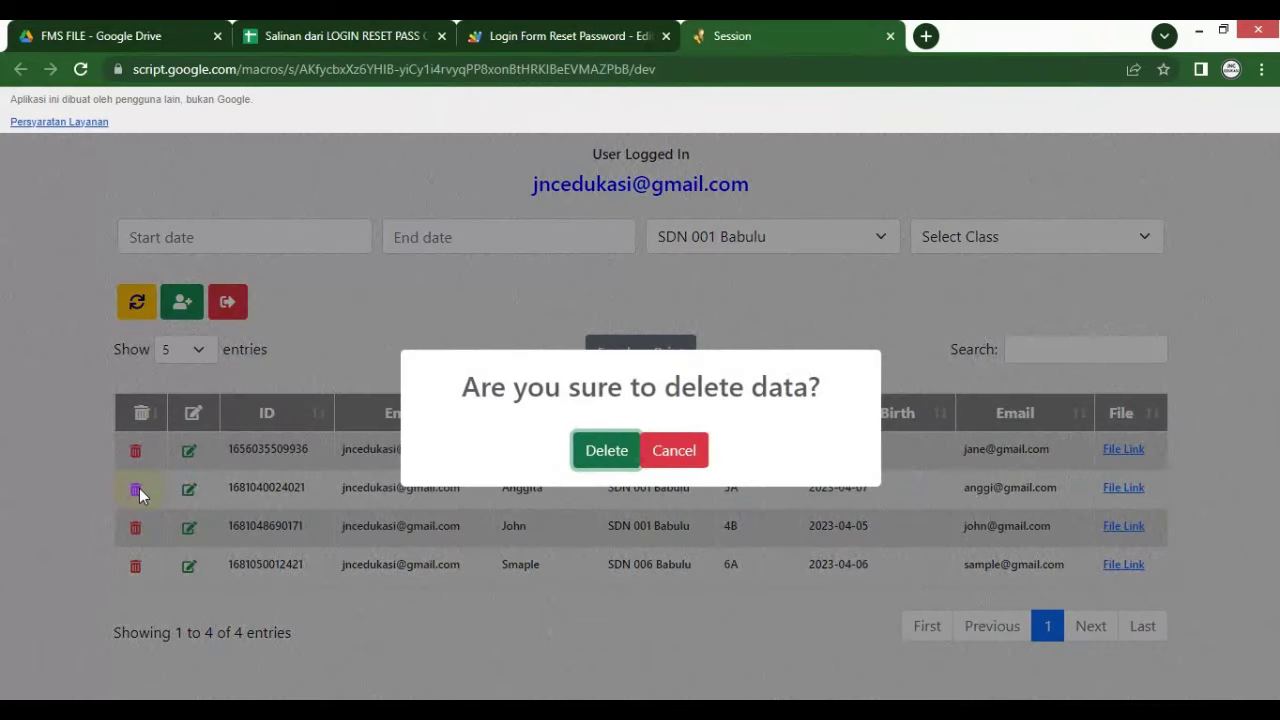
{"action": "left_click", "coordinate": [607, 455]}
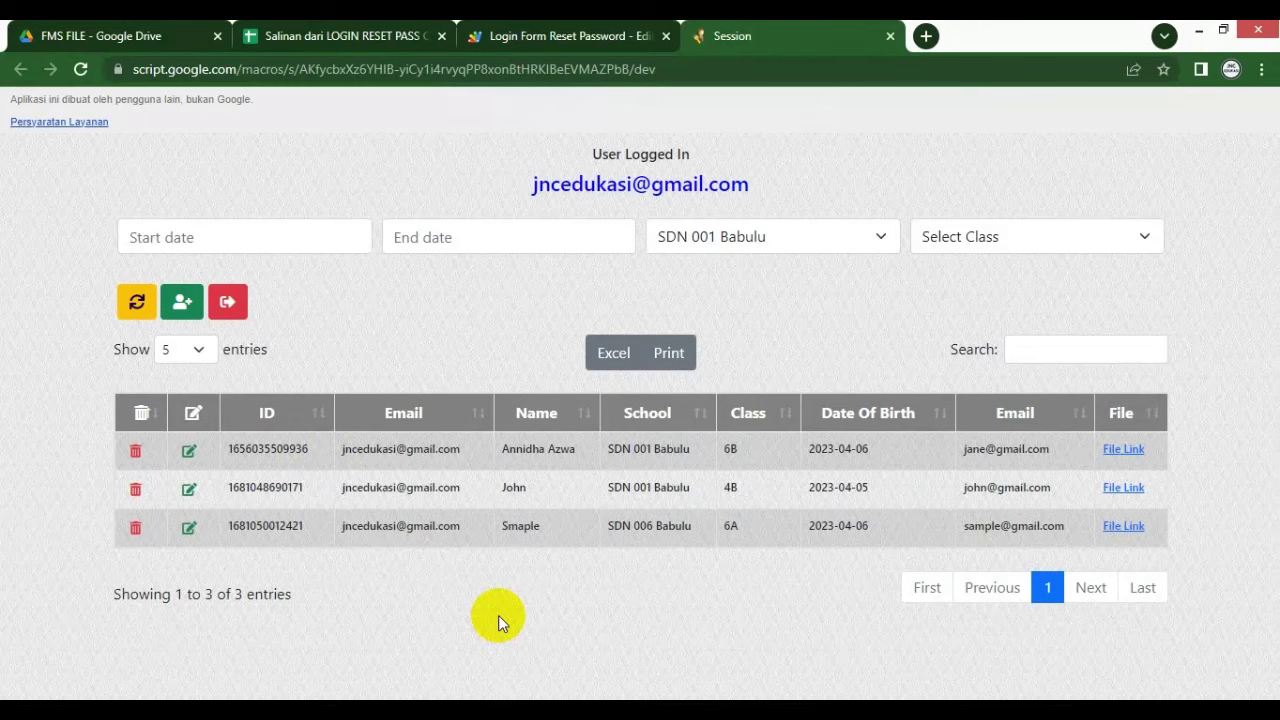
- Add a new login to row 4 of the Set up login sheet: e-mail in A4, password in B4
{"action": "left_click", "coordinate": [310, 30]}
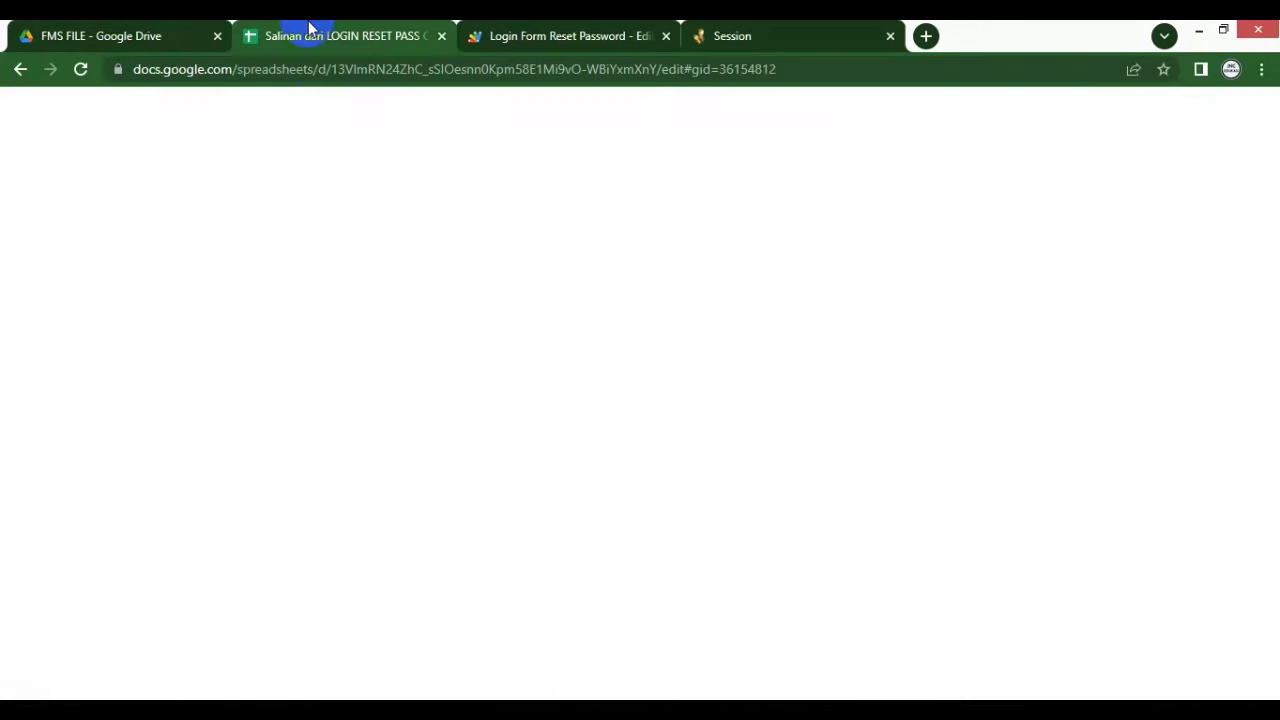
{"action": "left_click", "coordinate": [119, 316]}
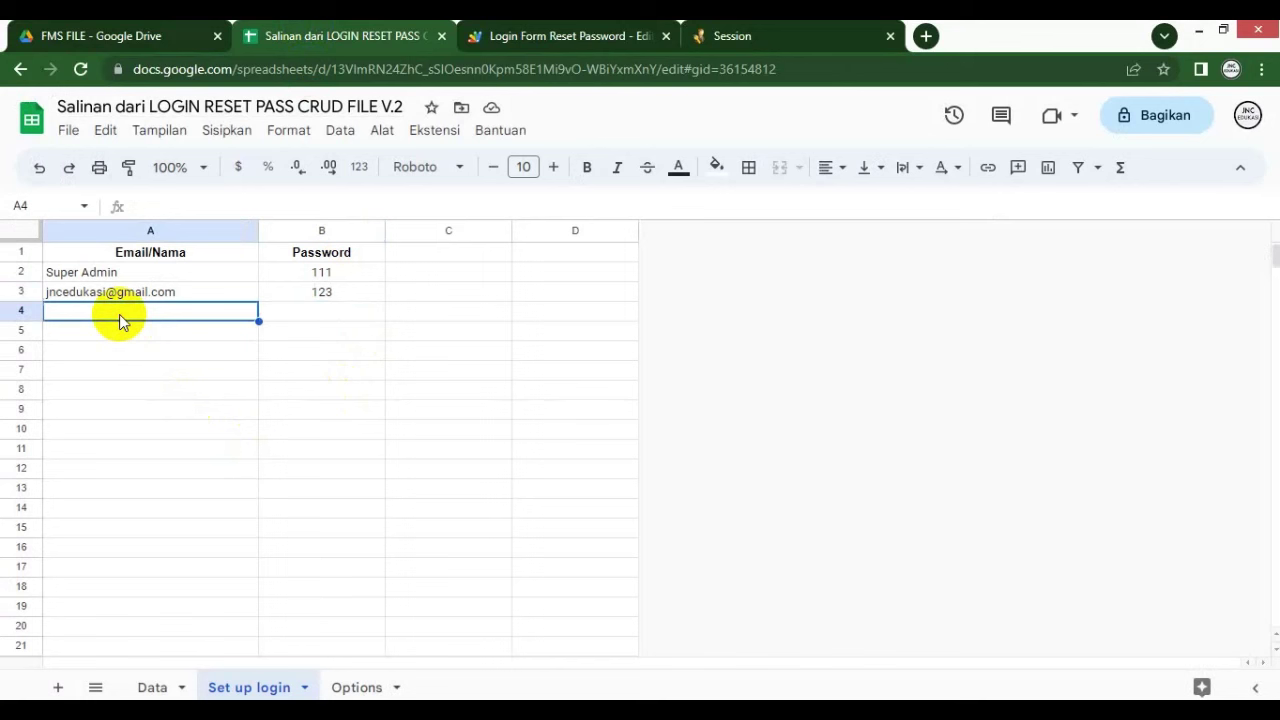
{"action": "type", "text": "test@gmail.com"}
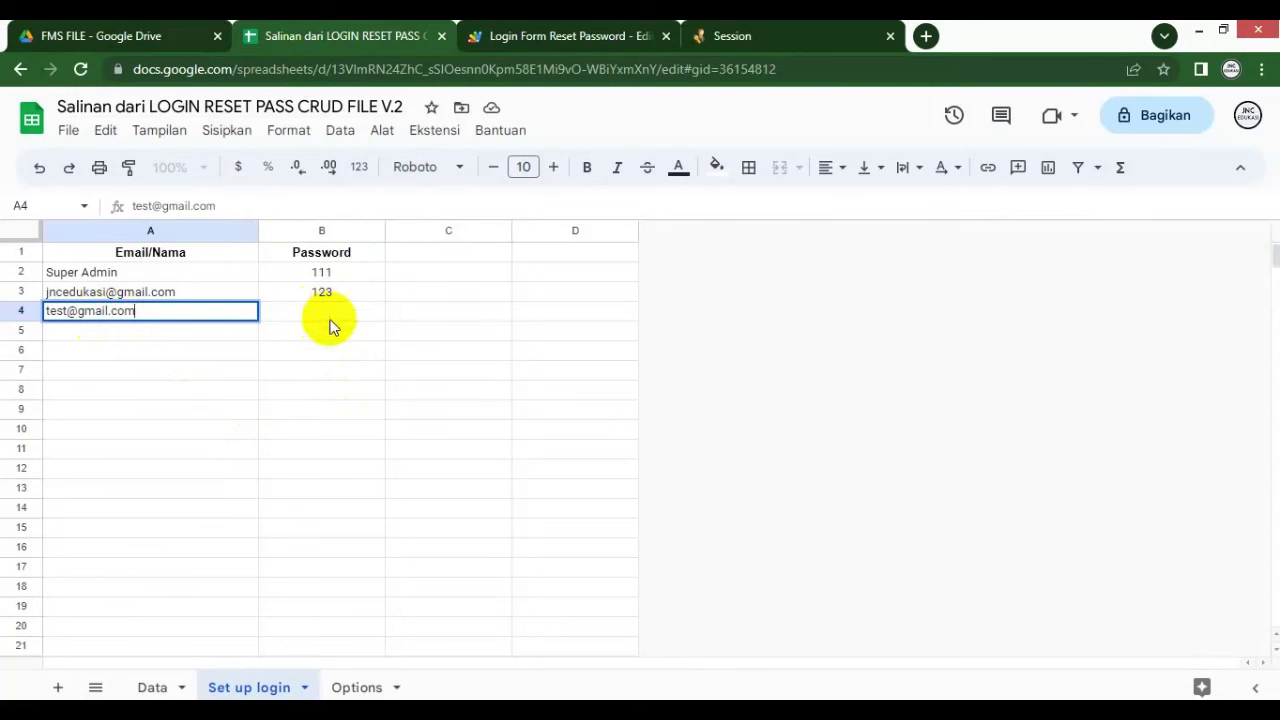
{"action": "left_click", "coordinate": [330, 320]}
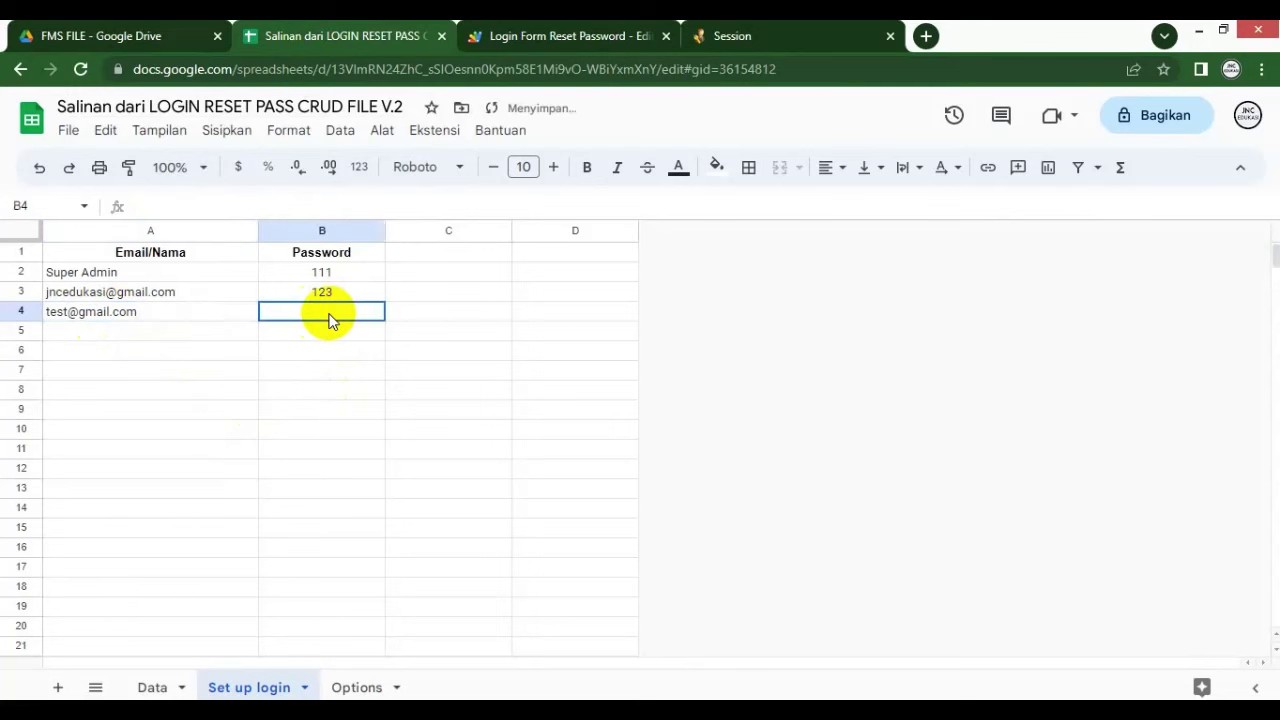
{"action": "type", "text": "222"}
{"action": "left_click", "coordinate": [349, 389]}
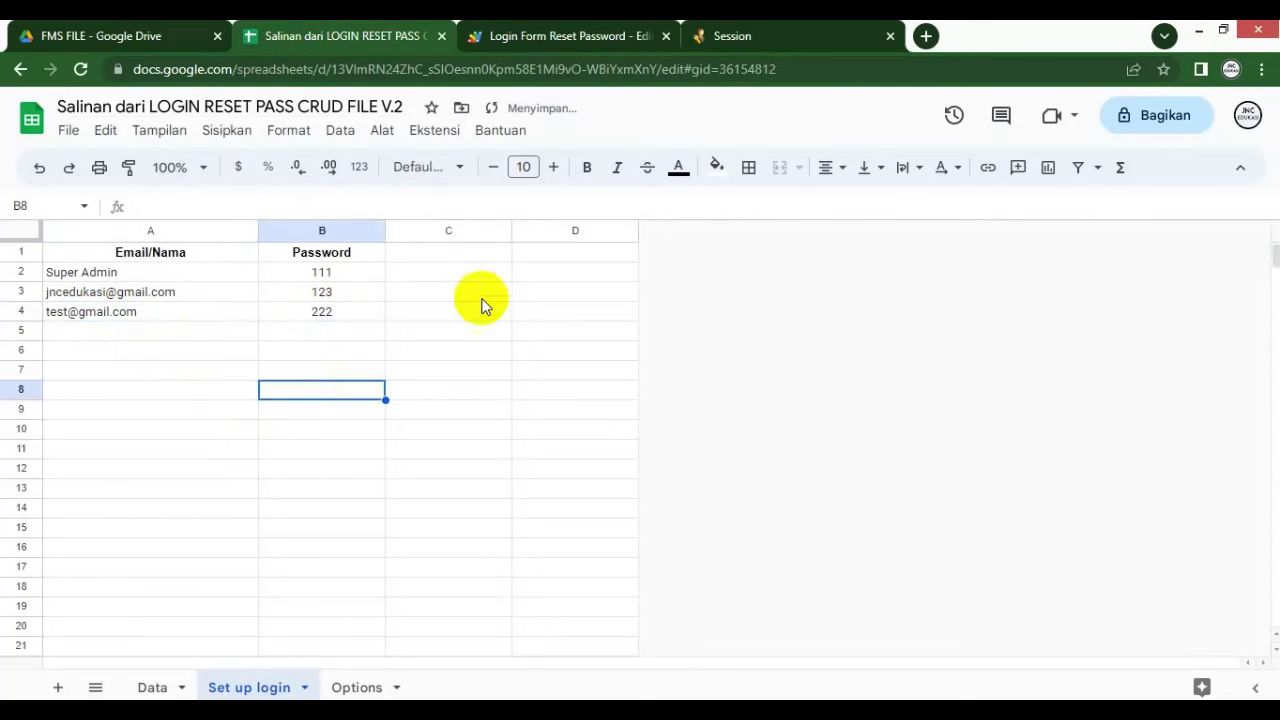
- Log out of the web app and copy the new user's e-mail from cell A4
{"action": "left_click", "coordinate": [757, 31]}
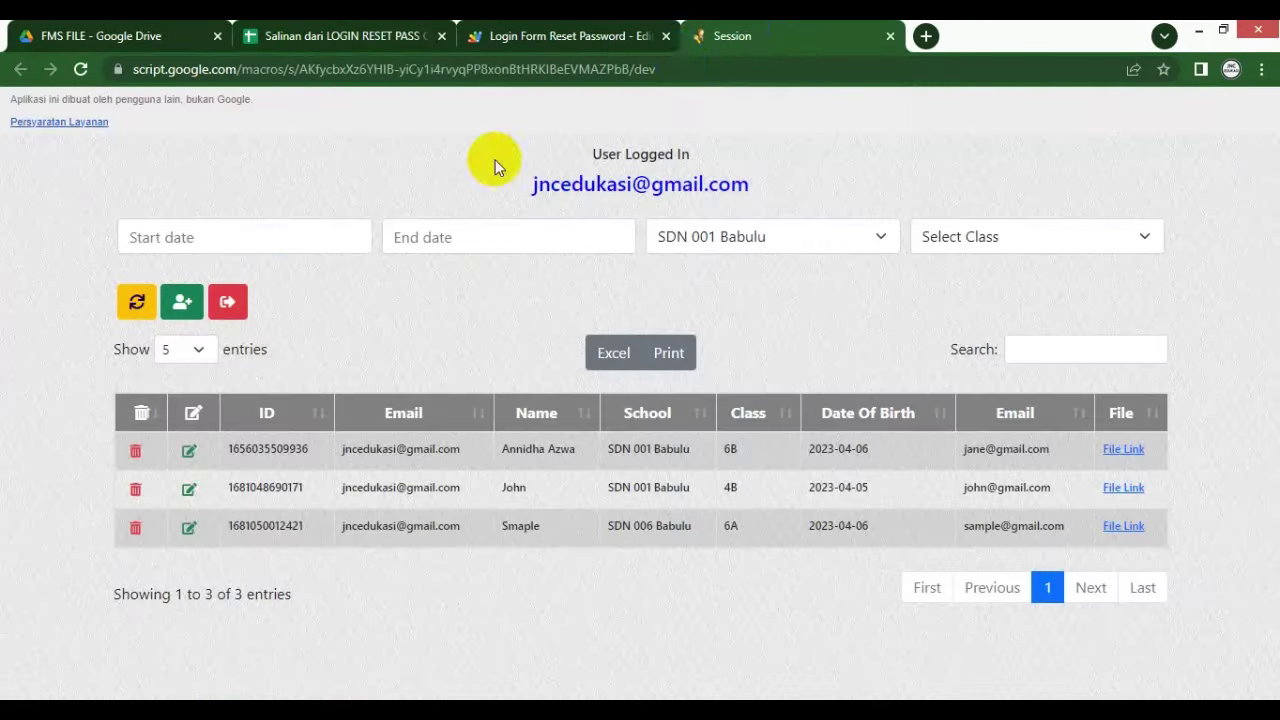
{"action": "left_click", "coordinate": [227, 304]}
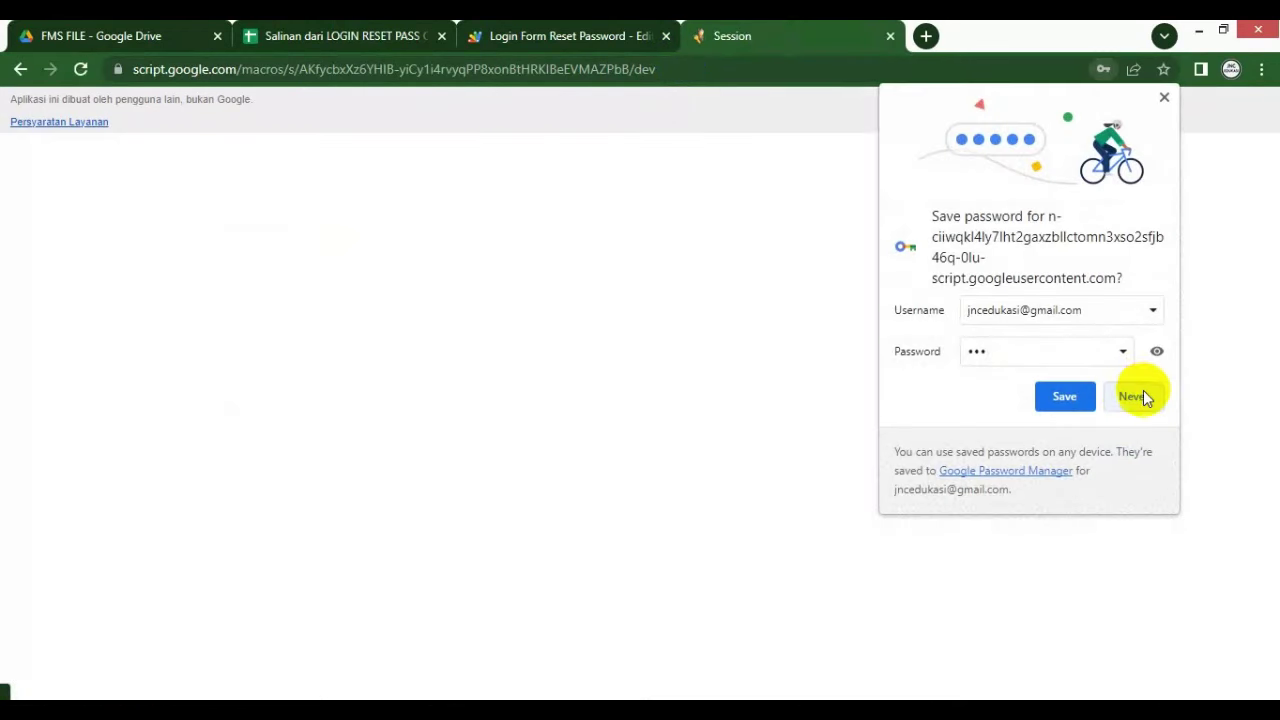
{"action": "left_click", "coordinate": [1134, 395]}
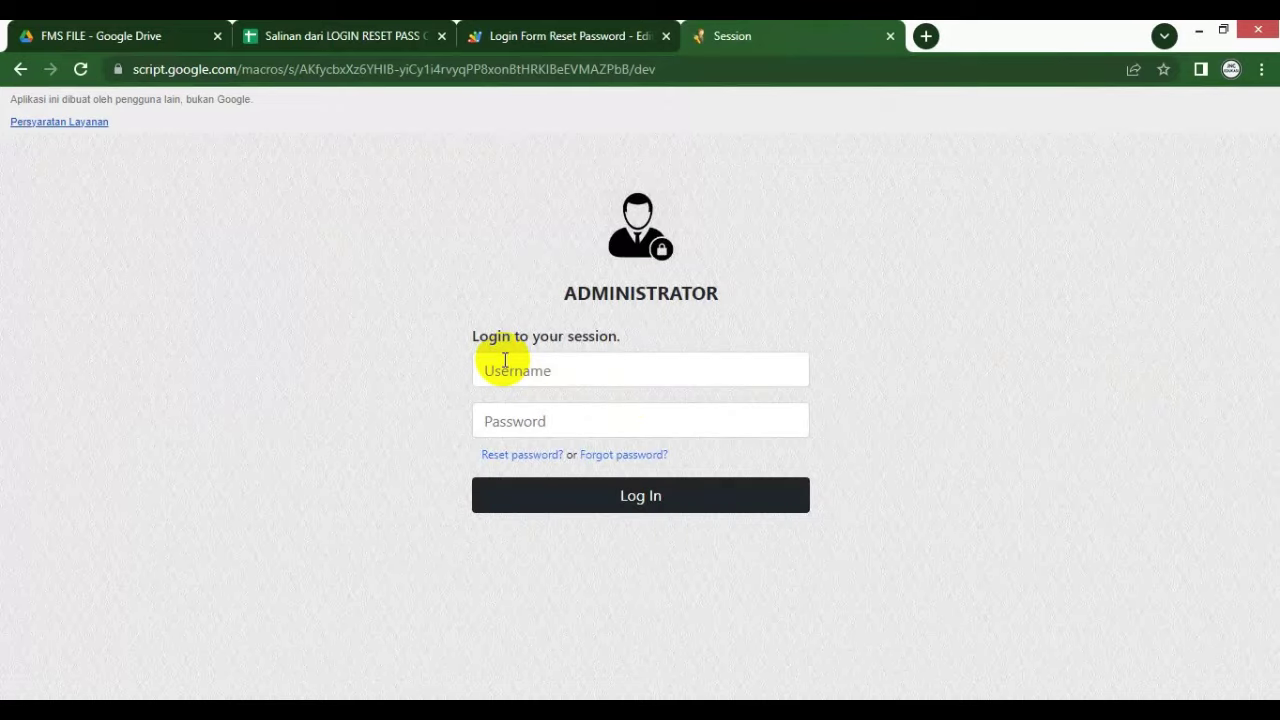
{"action": "left_click", "coordinate": [330, 36]}
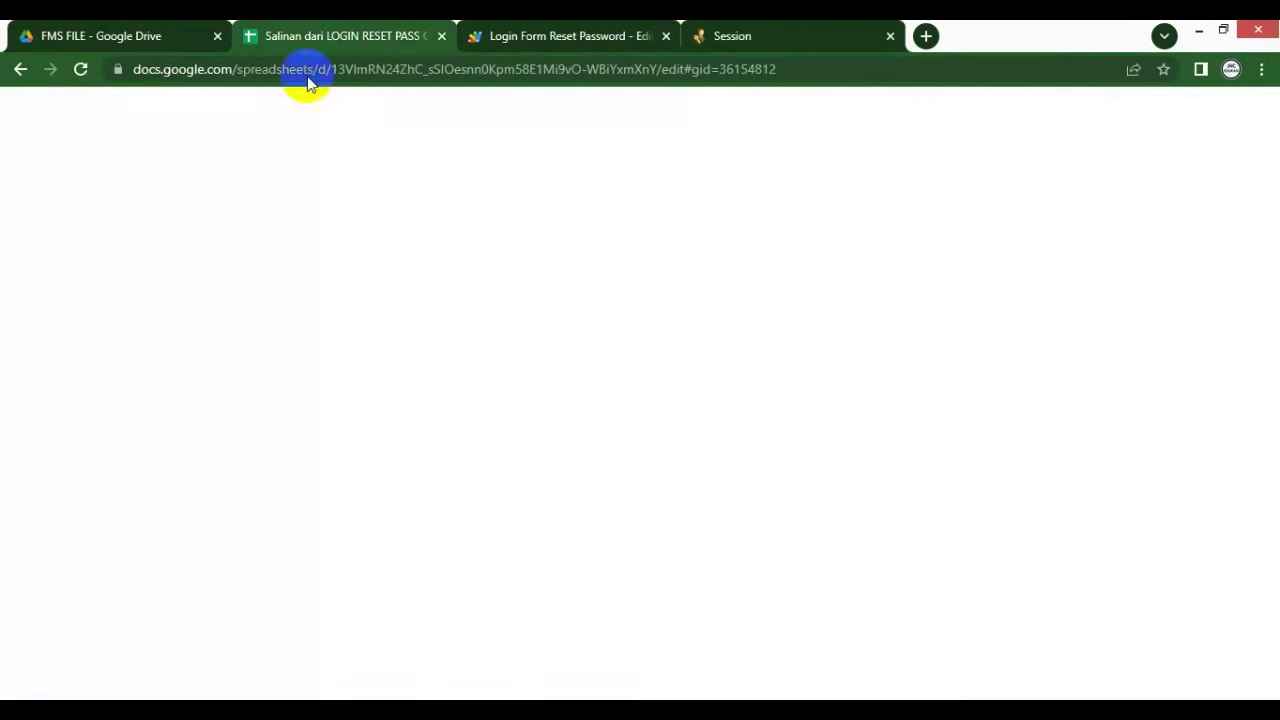
{"action": "left_click", "coordinate": [134, 314]}
{"action": "triple_click", "coordinate": [198, 205]}
{"action": "key", "text": "ctrl+c"}
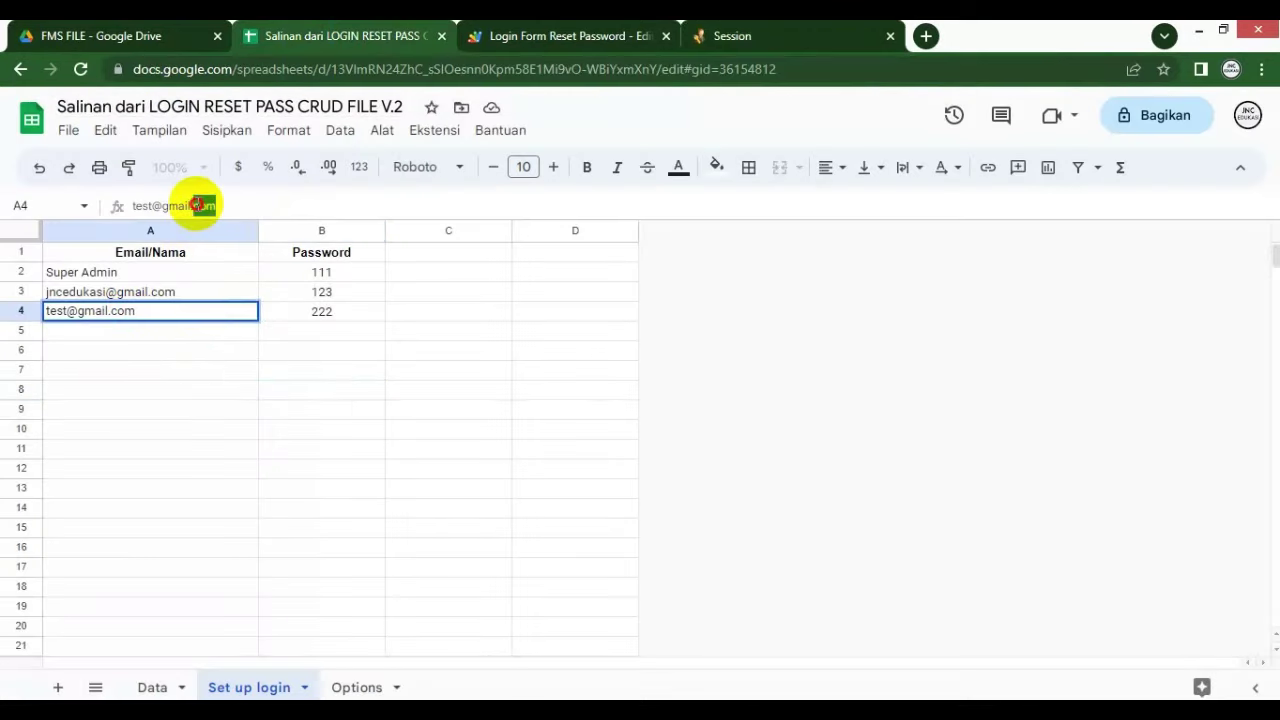
- Log in to the web app with the new user's pasted e-mail and password
{"action": "left_click", "coordinate": [789, 33]}
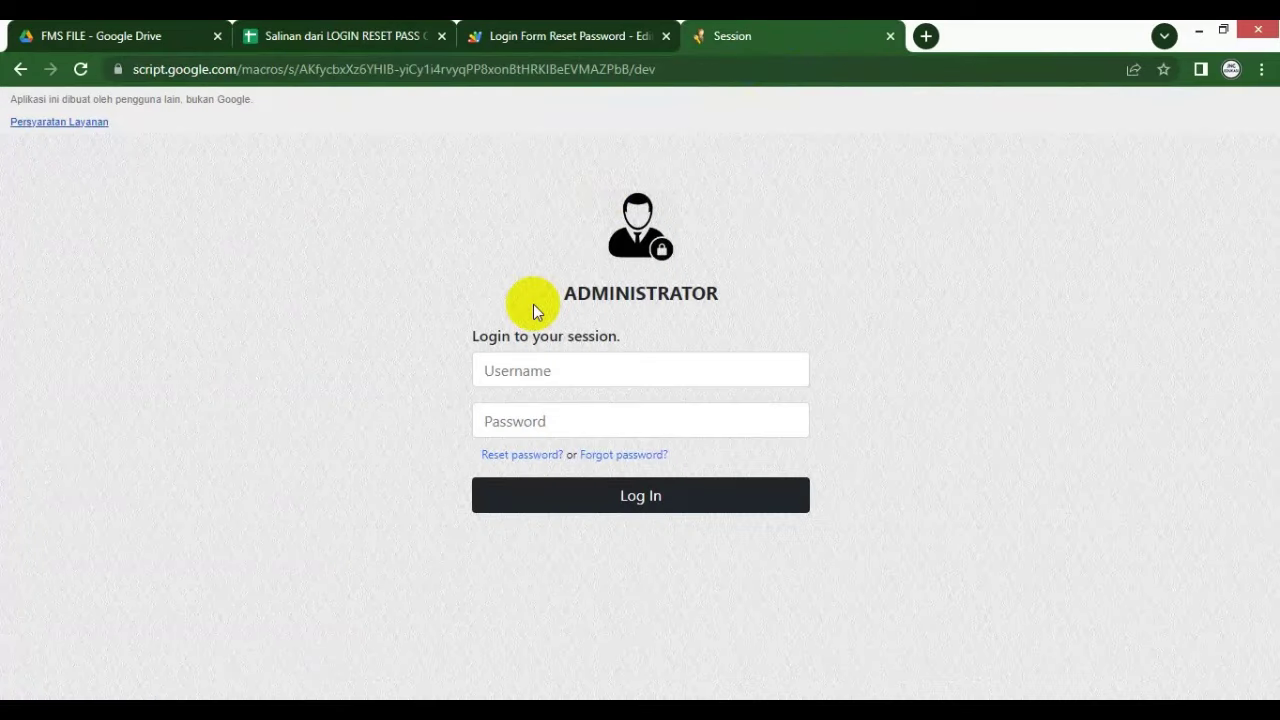
{"action": "left_click", "coordinate": [521, 369]}
{"action": "key", "text": "ctrl+v"}
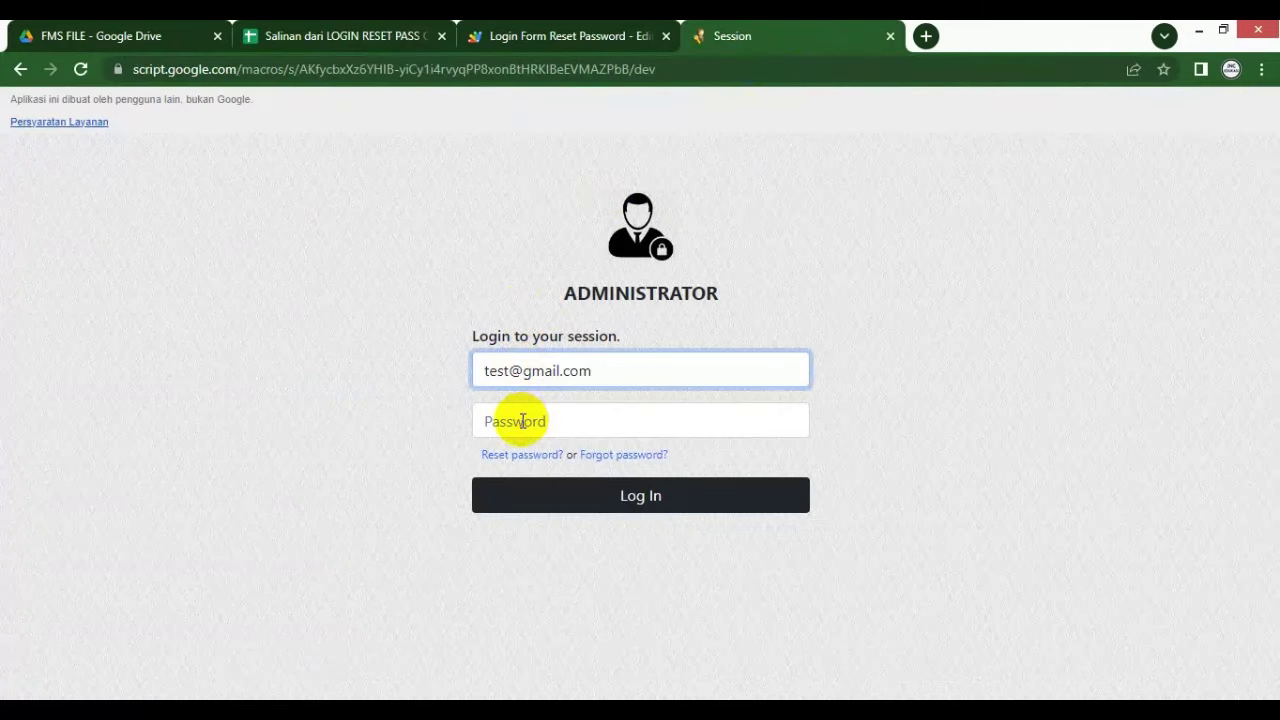
{"action": "left_click", "coordinate": [523, 421]}
{"action": "type", "text": "123"}
{"action": "left_click", "coordinate": [620, 495]}
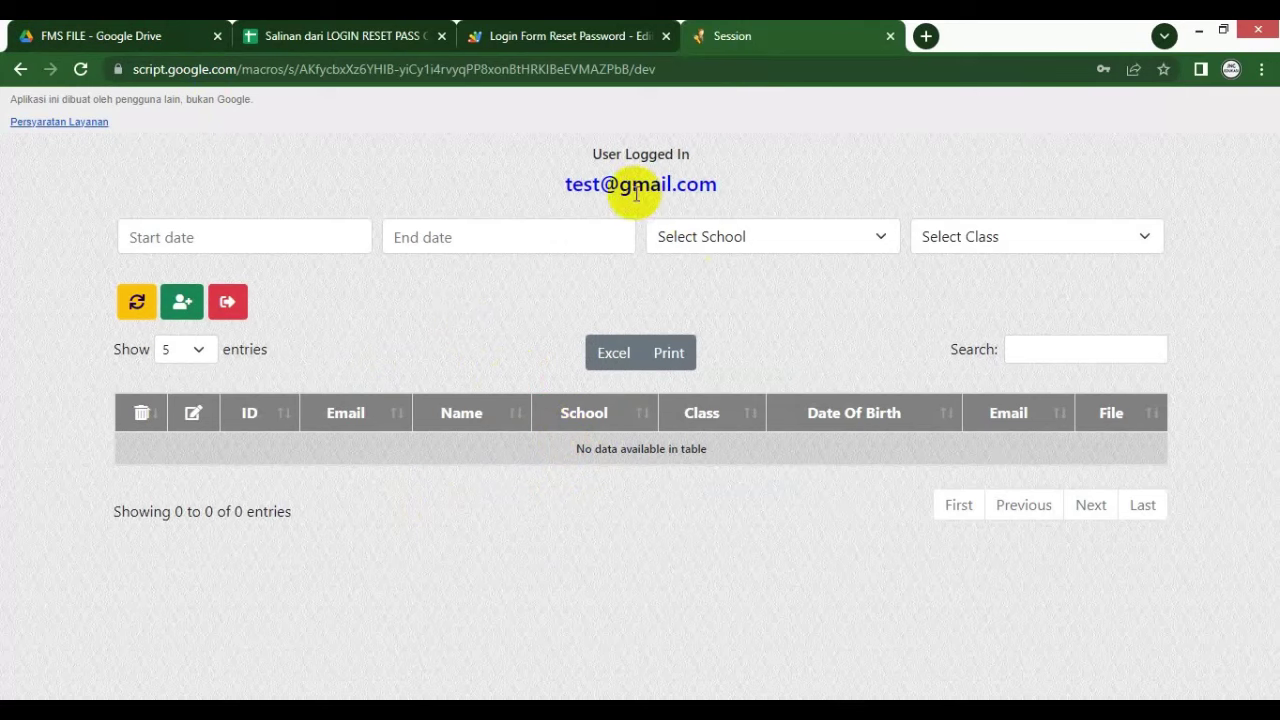
- Fill a new record named test: school SDN 003 Babulu, class 4B, born 13/04/2023, plus an e-mail
{"action": "left_click_drag", "start_coordinate": [572, 185], "coordinate": [728, 205]}
{"action": "left_click", "coordinate": [504, 295]}
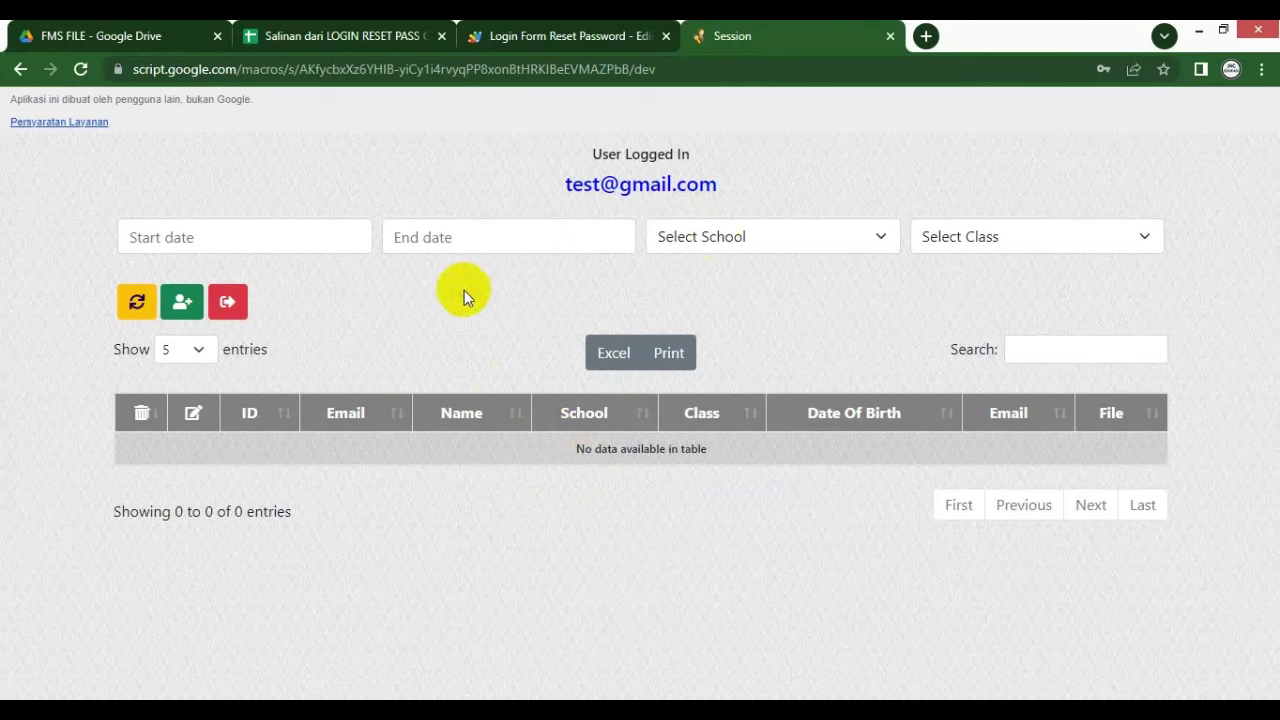
{"action": "left_click", "coordinate": [181, 304]}
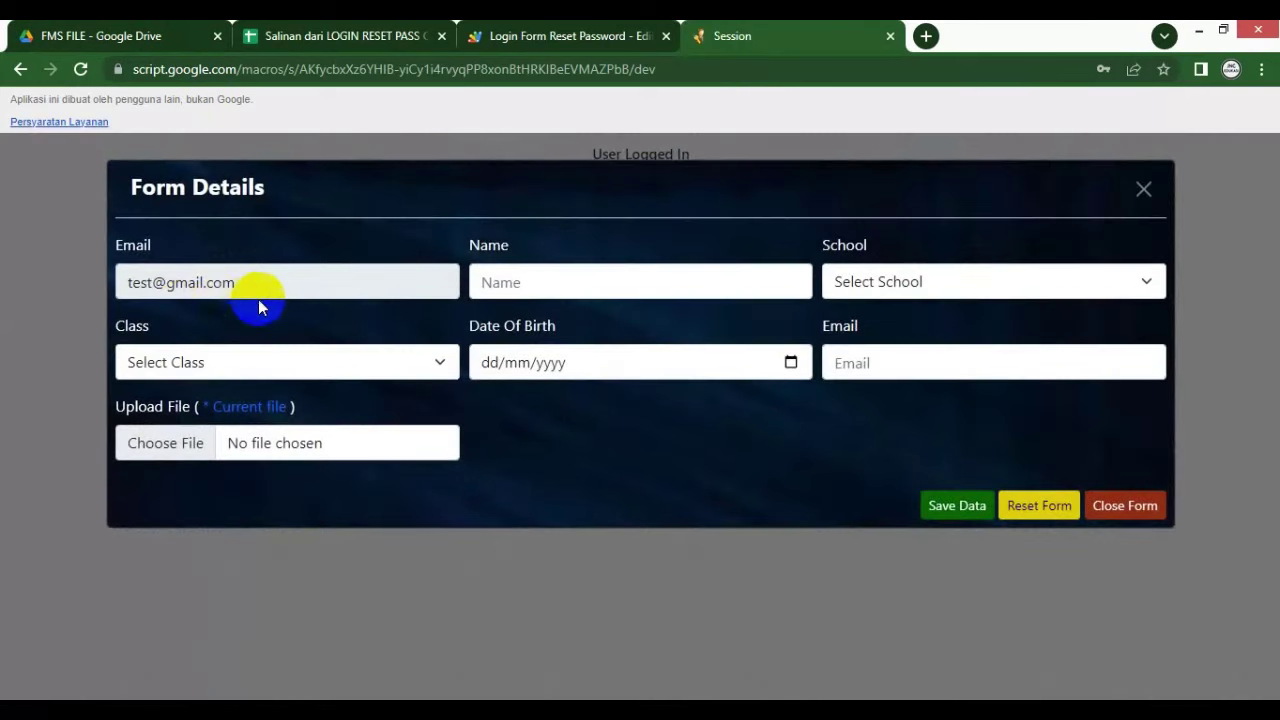
{"action": "left_click", "coordinate": [533, 286]}
{"action": "type", "text": "test"}
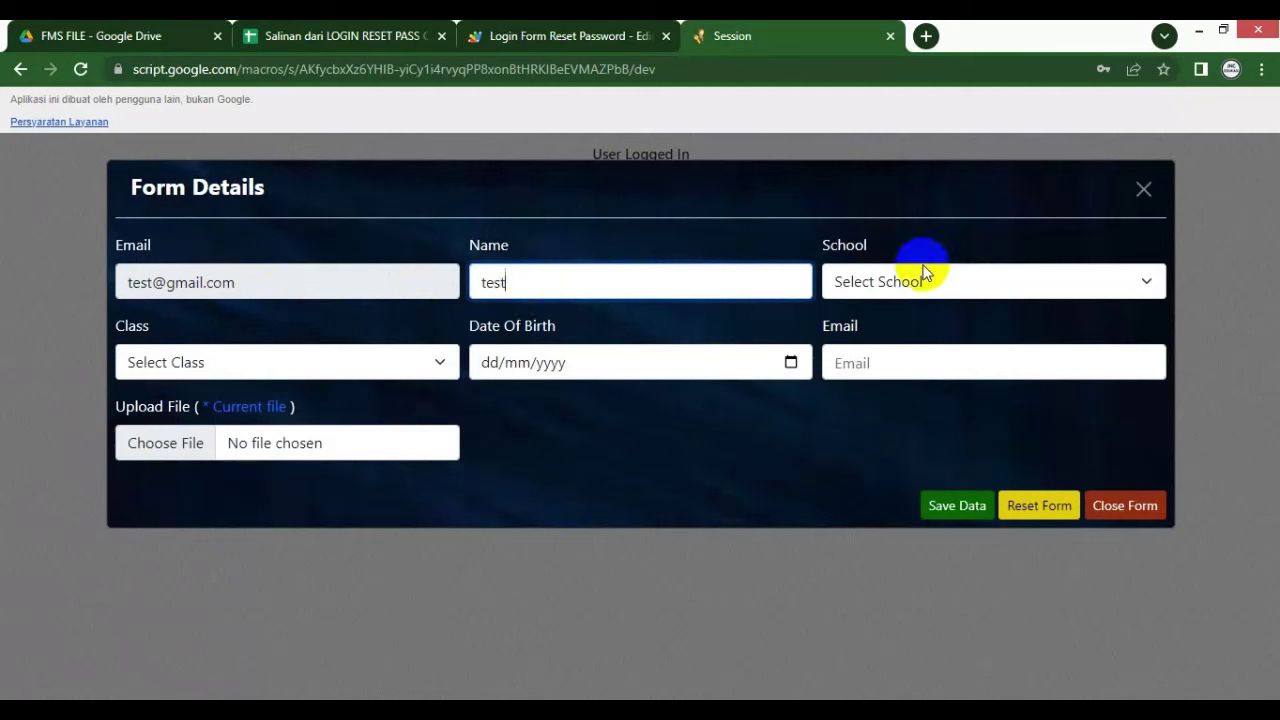
{"action": "left_click", "coordinate": [959, 288]}
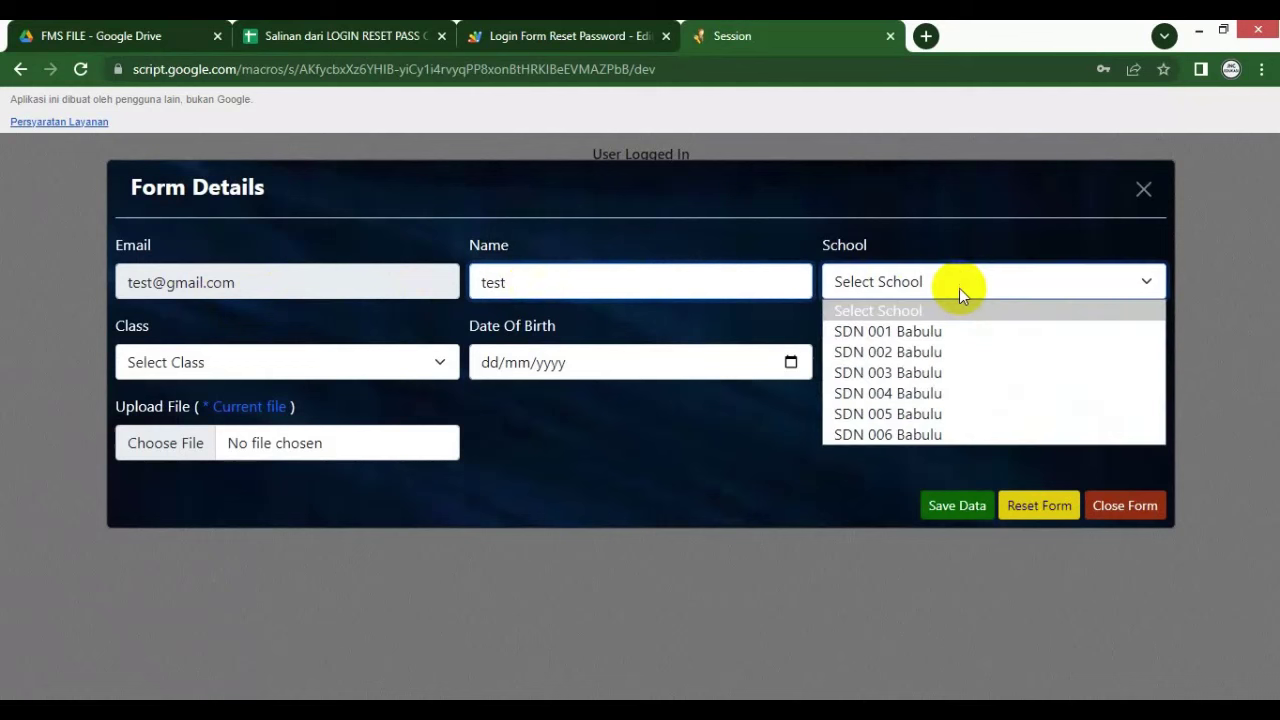
{"action": "left_click", "coordinate": [901, 366]}
{"action": "left_click", "coordinate": [608, 360]}
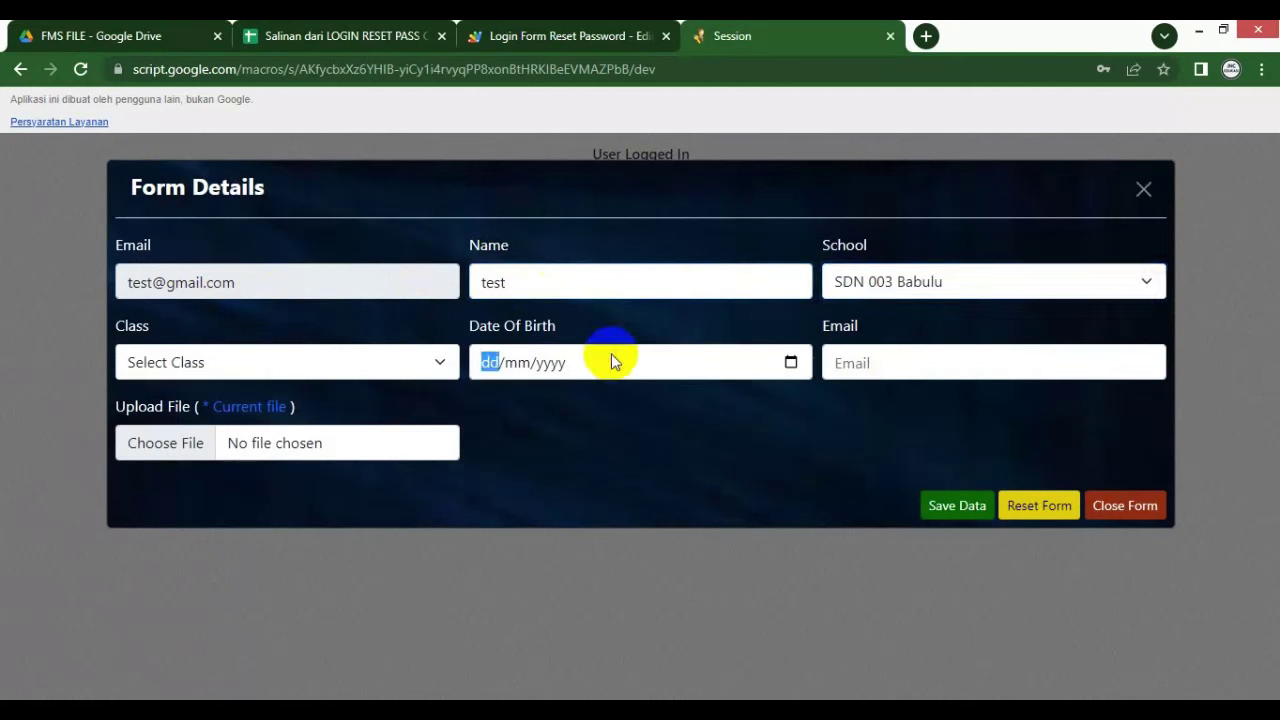
{"action": "left_click", "coordinate": [784, 364]}
{"action": "left_click", "coordinate": [571, 515]}
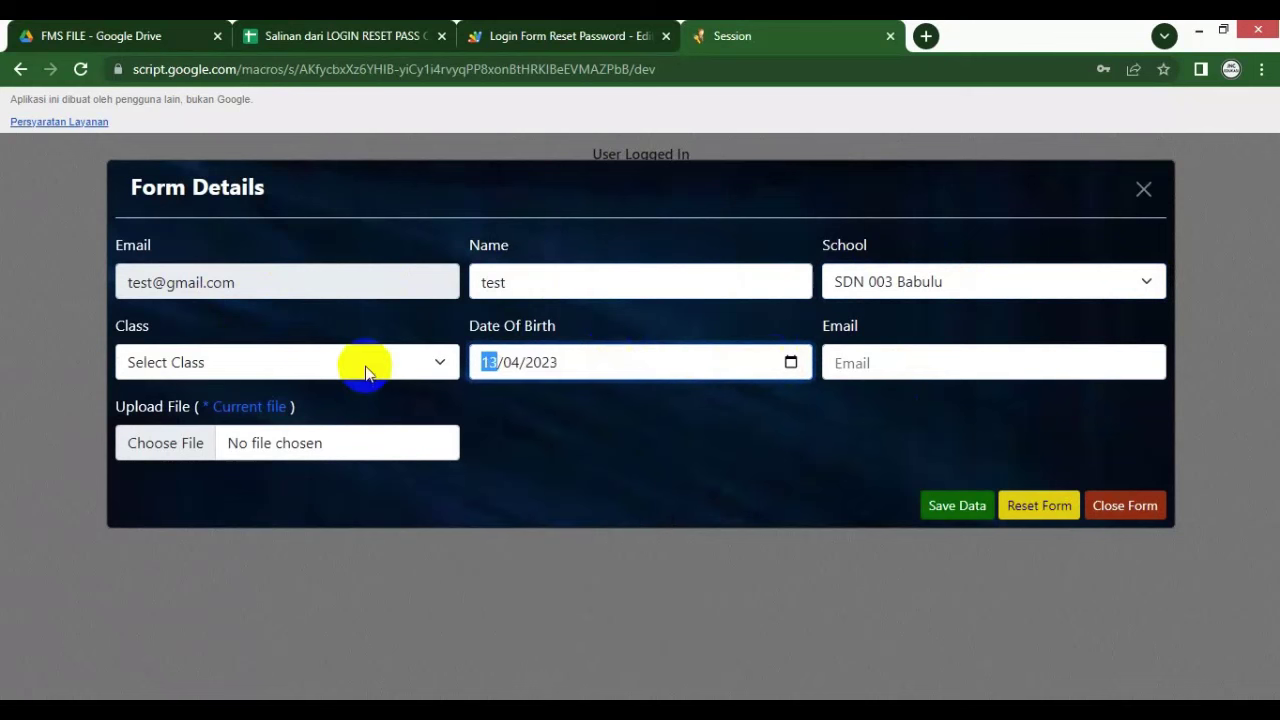
{"action": "left_click", "coordinate": [366, 364]}
{"action": "left_click", "coordinate": [276, 438]}
{"action": "left_click", "coordinate": [917, 366]}
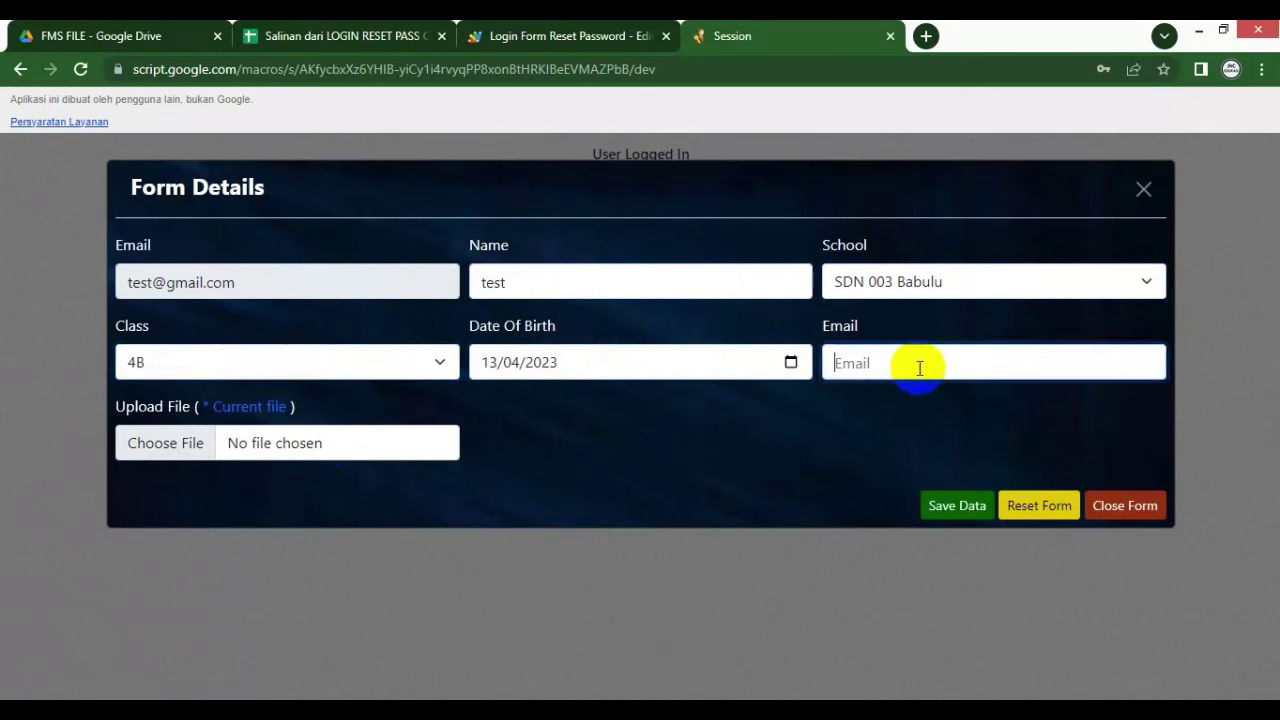
{"action": "type", "text": "test@gmail.com"}
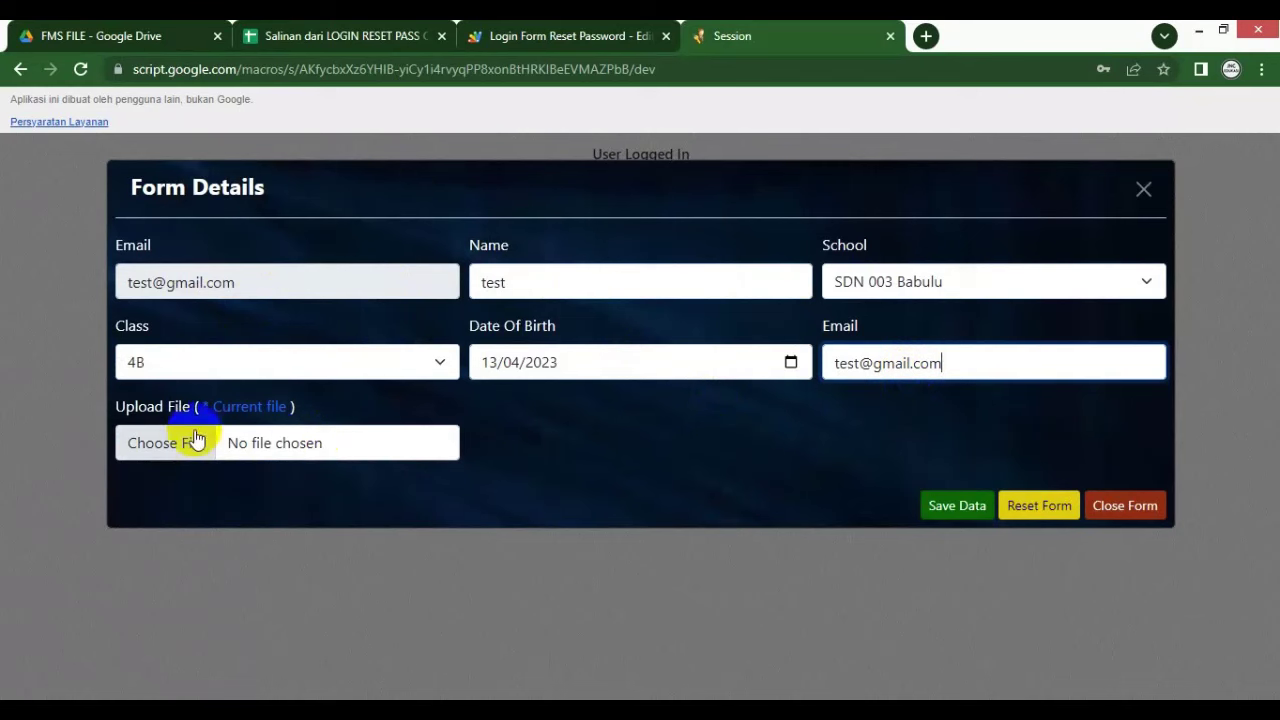
- Attach 3.jpeg to the record, save it and close the form
{"action": "left_click", "coordinate": [245, 407]}
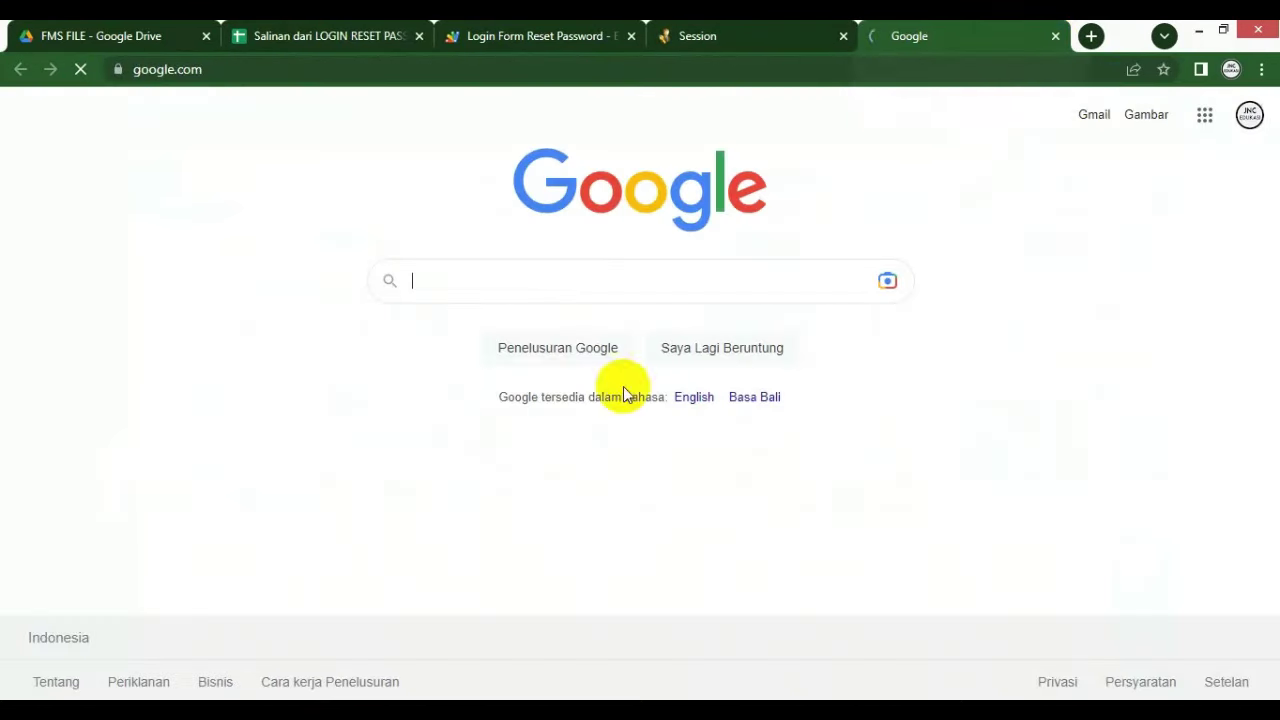
{"action": "left_click", "coordinate": [1055, 36]}
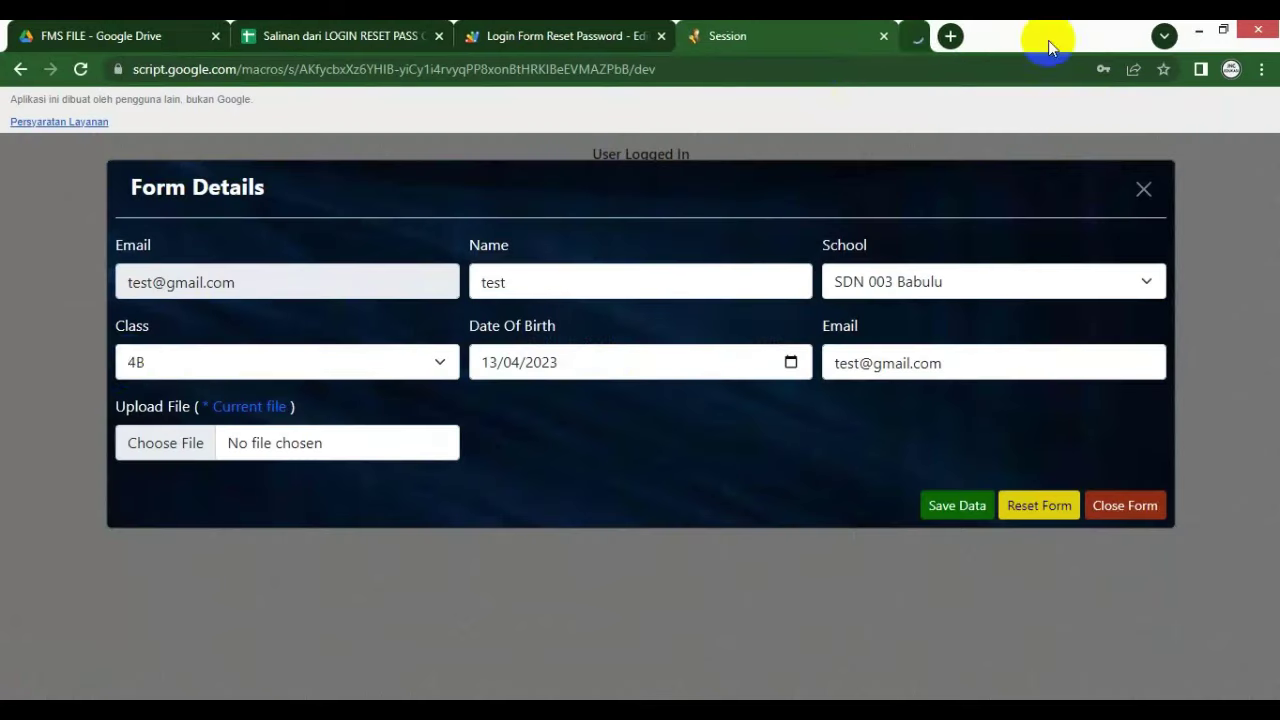
{"action": "left_click", "coordinate": [155, 446]}
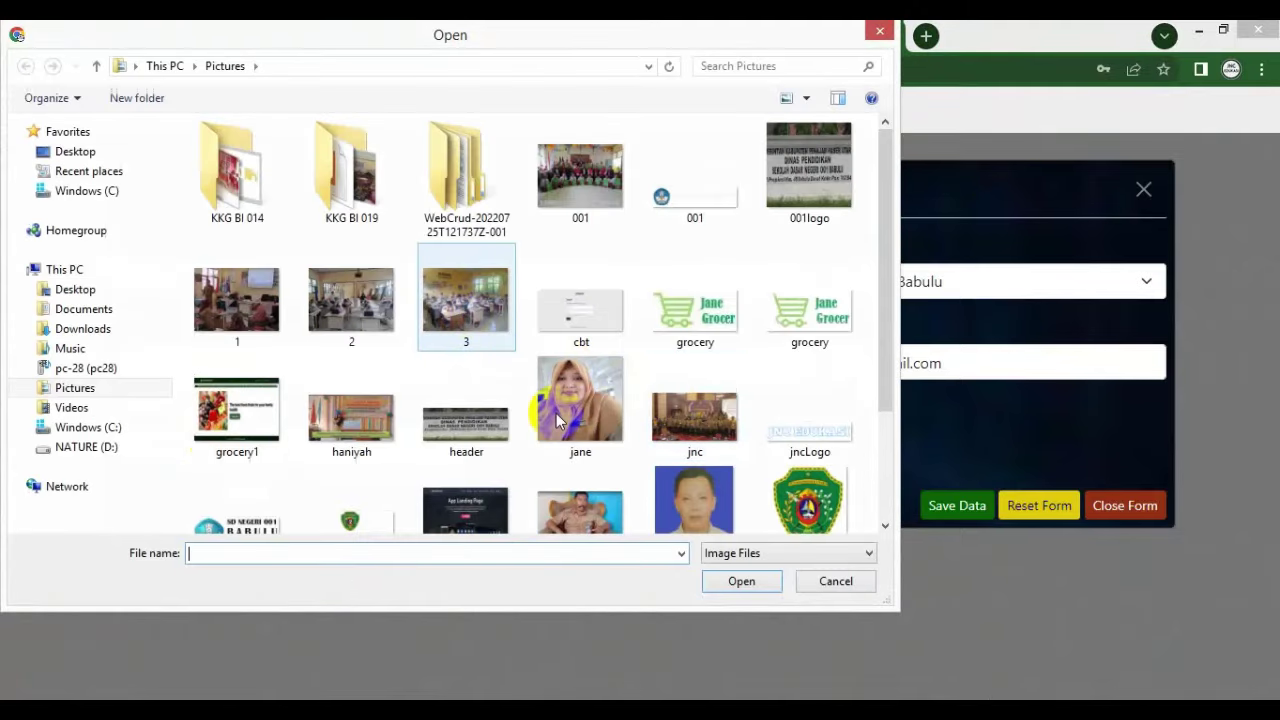
{"action": "left_click", "coordinate": [466, 300]}
{"action": "left_click", "coordinate": [737, 582]}
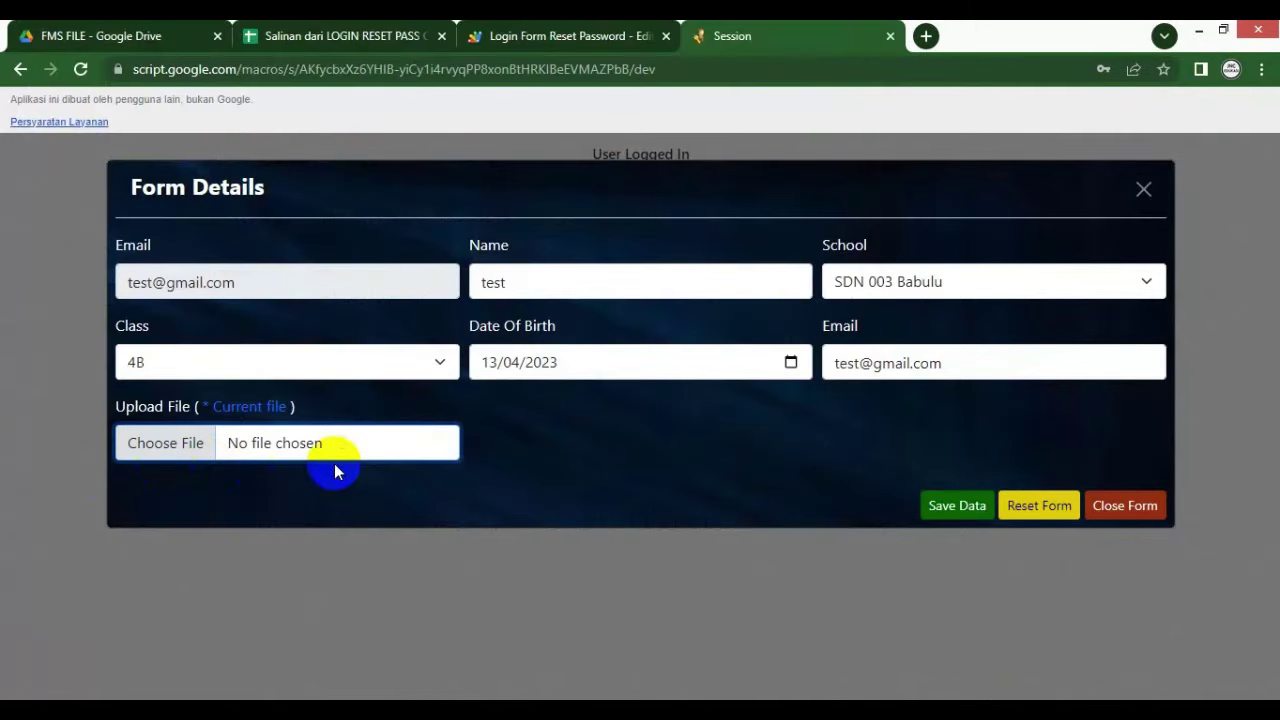
{"action": "left_click", "coordinate": [958, 510]}
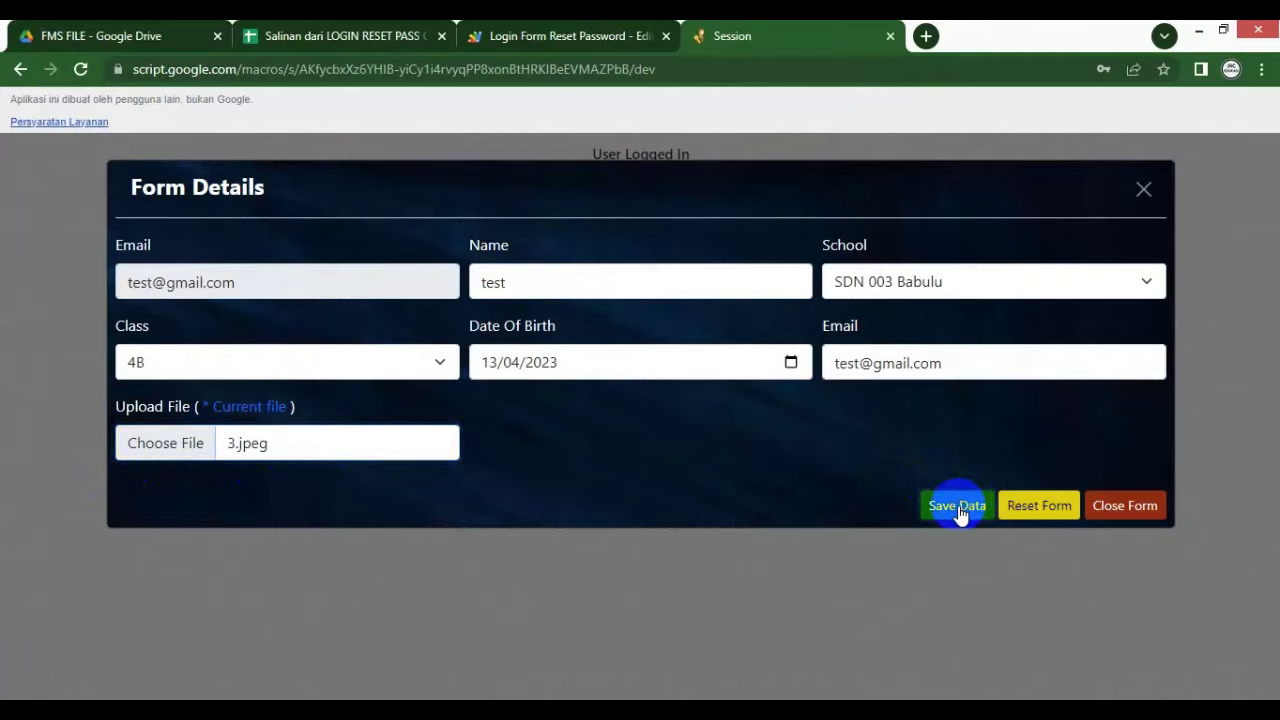
{"action": "left_click", "coordinate": [1144, 192]}
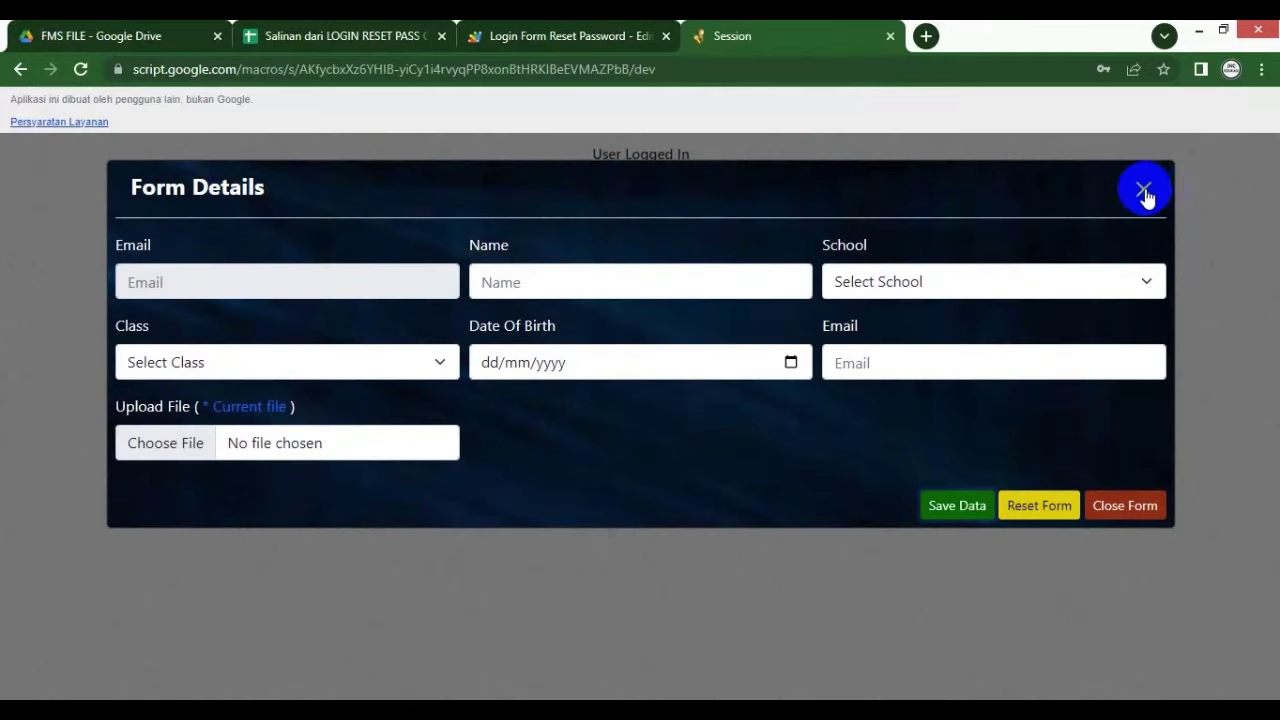
{"action": "left_click", "coordinate": [1144, 192]}
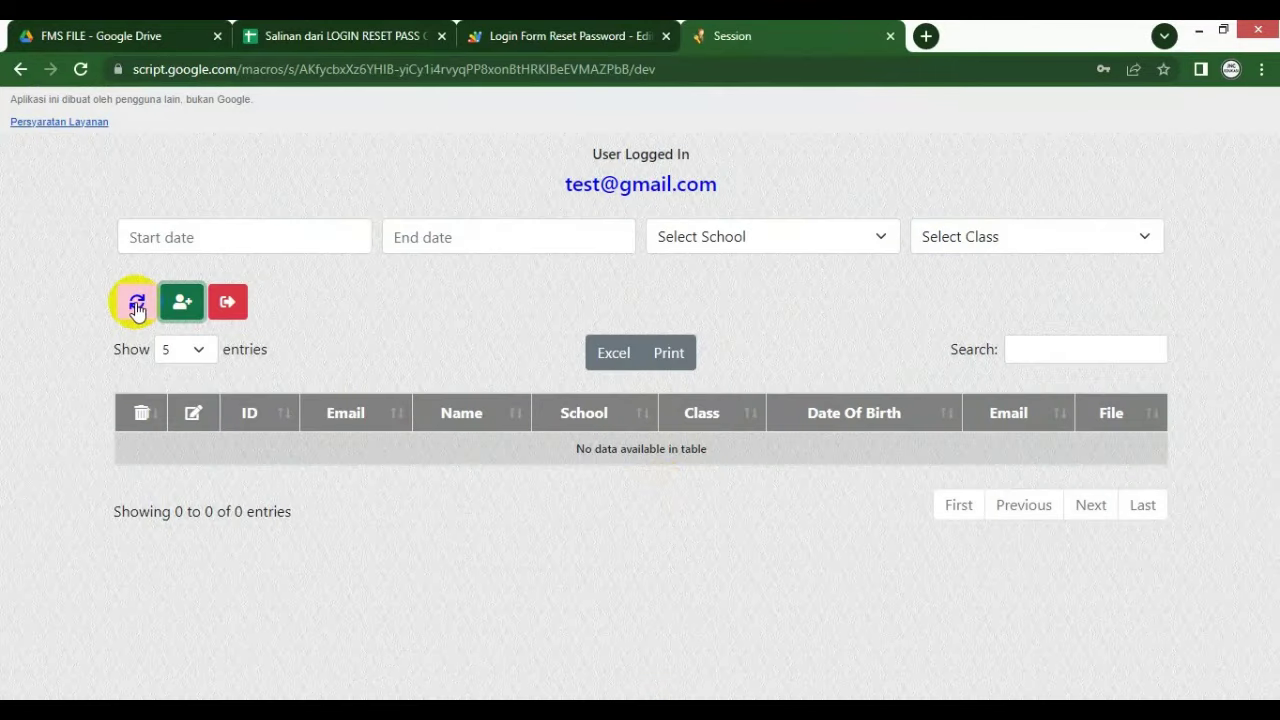
- Refresh the table and open the test record's file link to verify the upload
{"action": "left_click", "coordinate": [137, 305]}
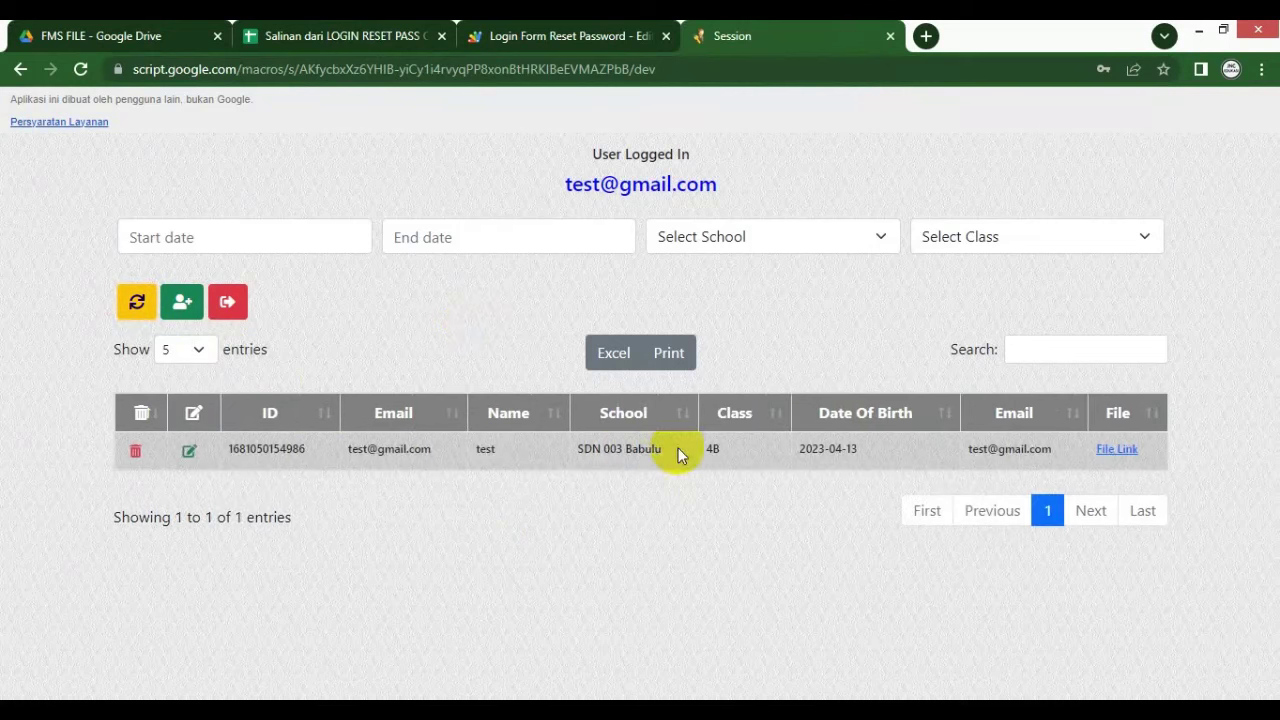
{"action": "left_click", "coordinate": [1110, 449]}
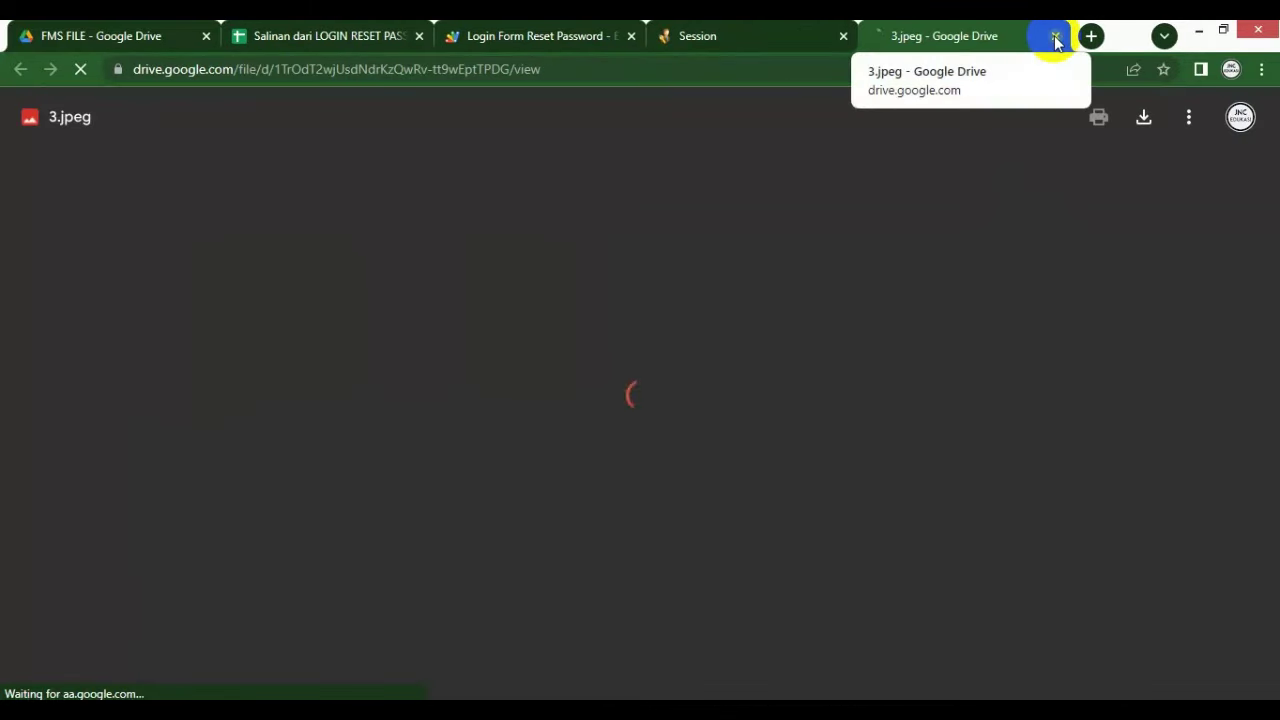
{"action": "left_click", "coordinate": [1056, 37]}
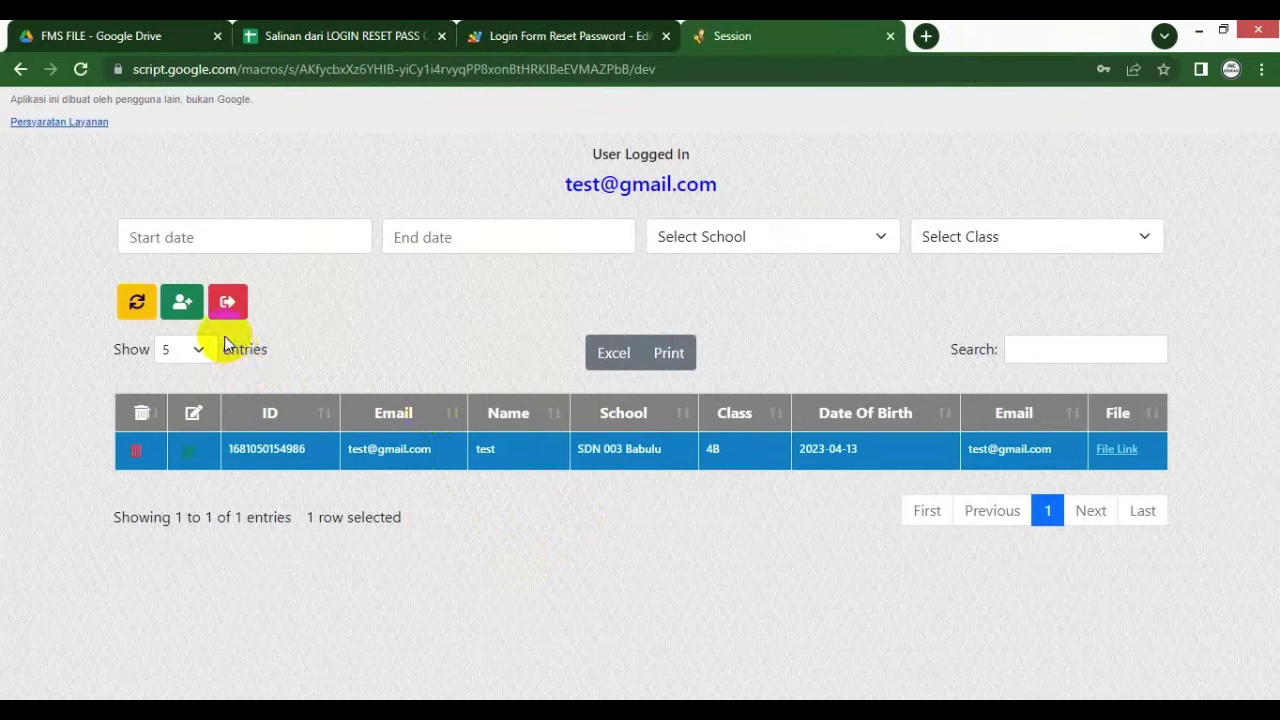
- Refresh the table again and log out of the web app
{"action": "left_click", "coordinate": [137, 303]}
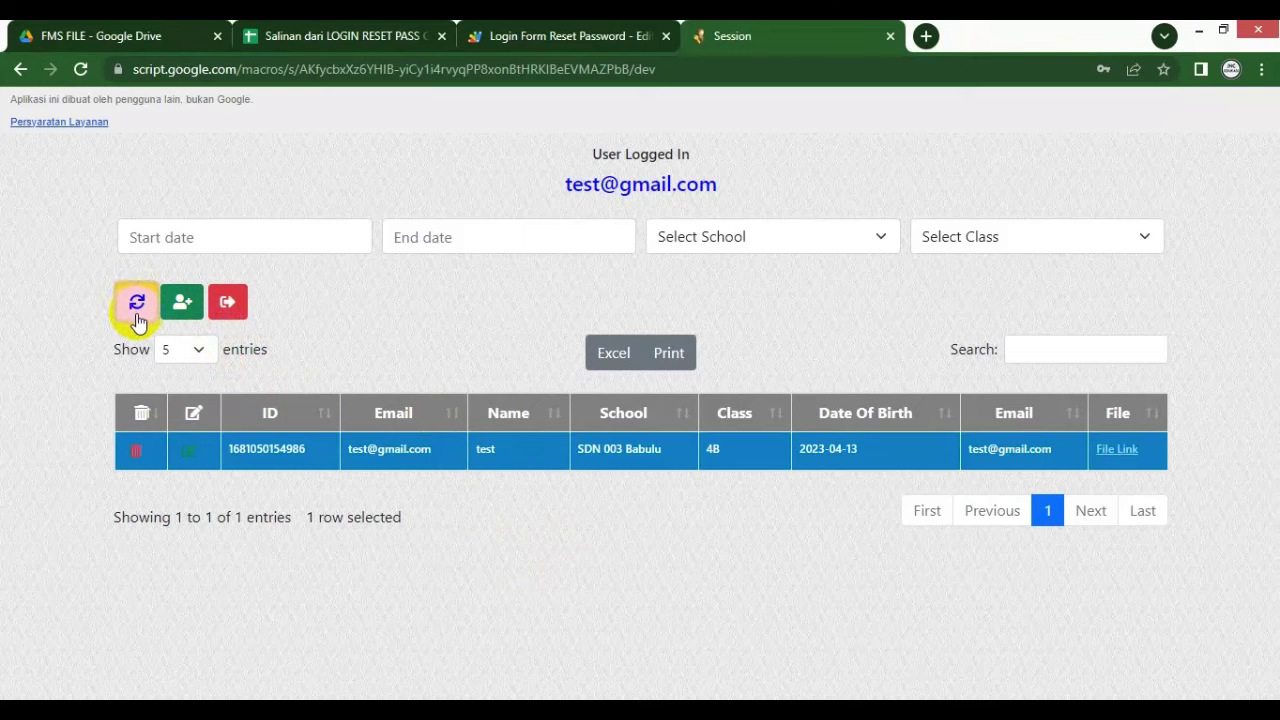
{"action": "left_click", "coordinate": [181, 301]}
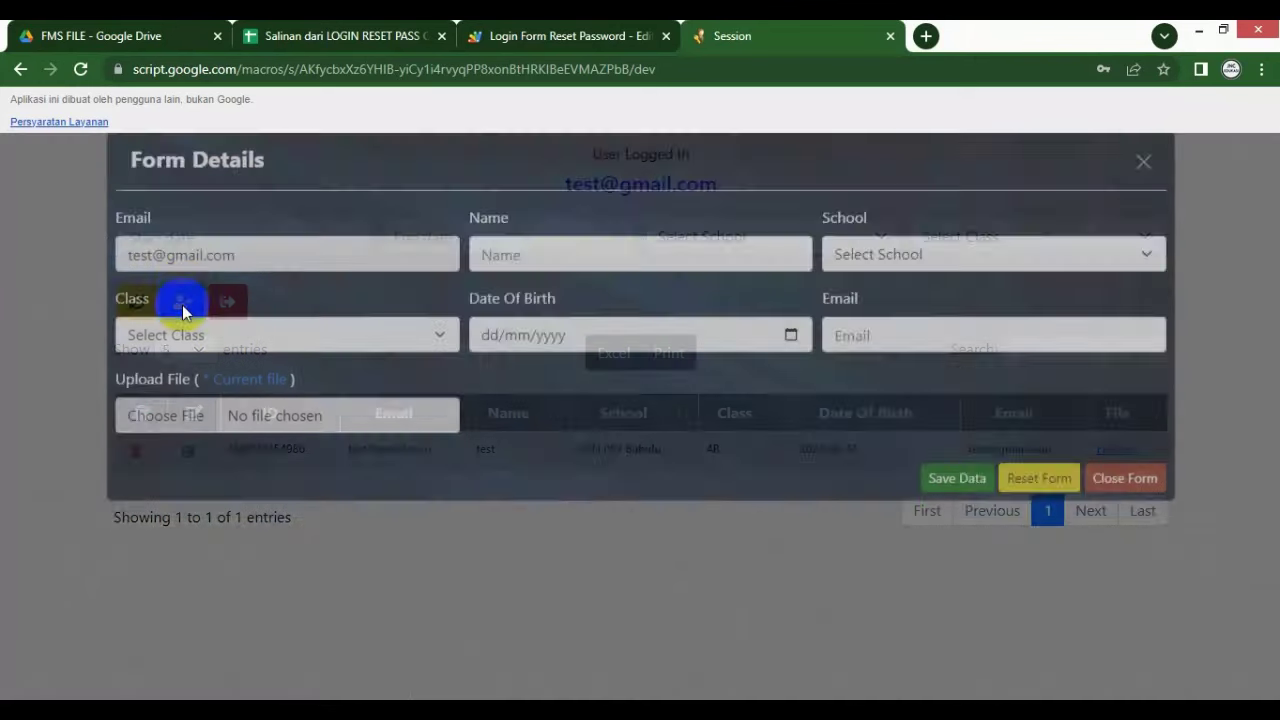
{"action": "left_click", "coordinate": [1118, 510]}
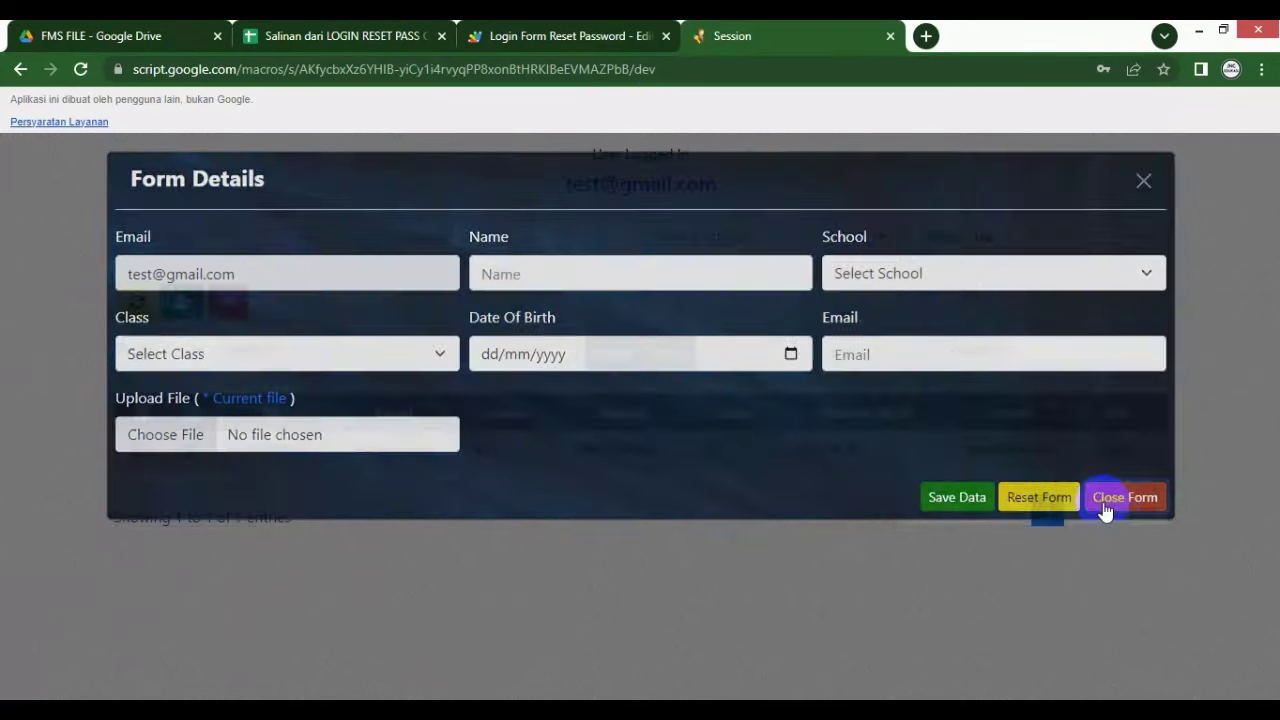
{"action": "left_click", "coordinate": [226, 304]}
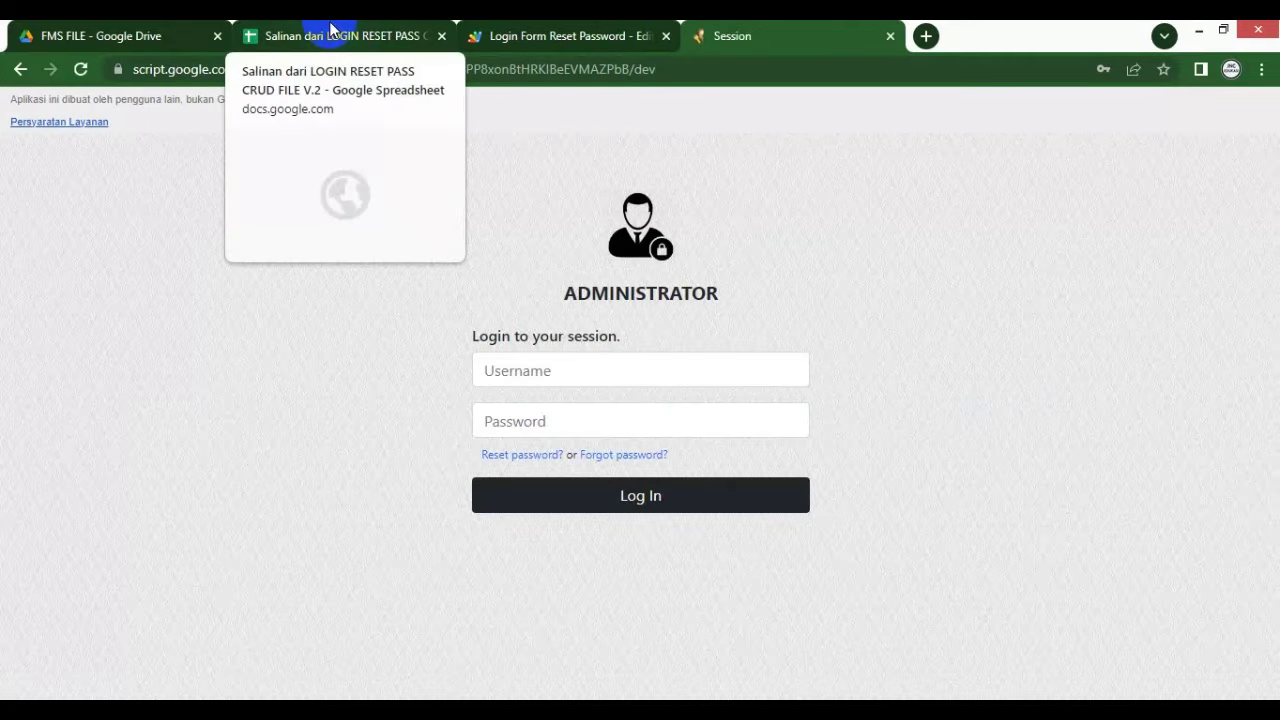
- Add a fifth login in row 5 of the Set up login sheet with its e-mail and password
{"action": "left_click", "coordinate": [318, 36]}
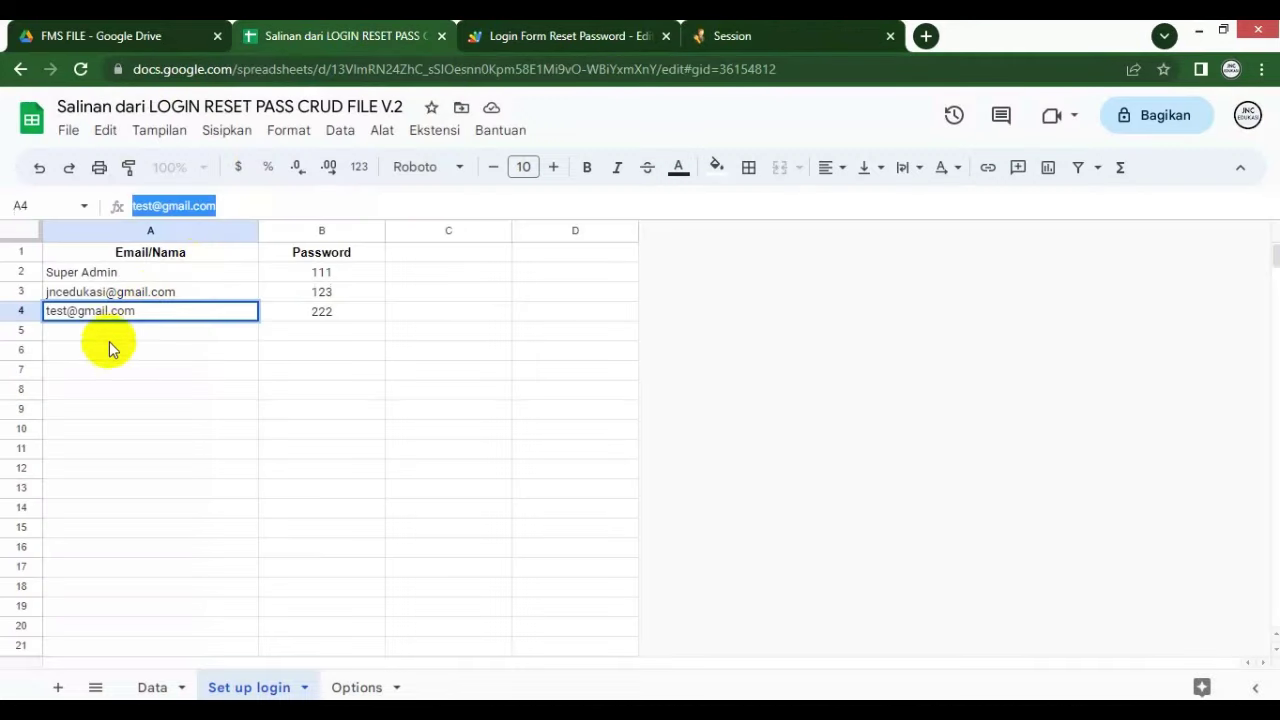
{"action": "left_click", "coordinate": [109, 335]}
{"action": "type", "text": "123@gmail.com"}
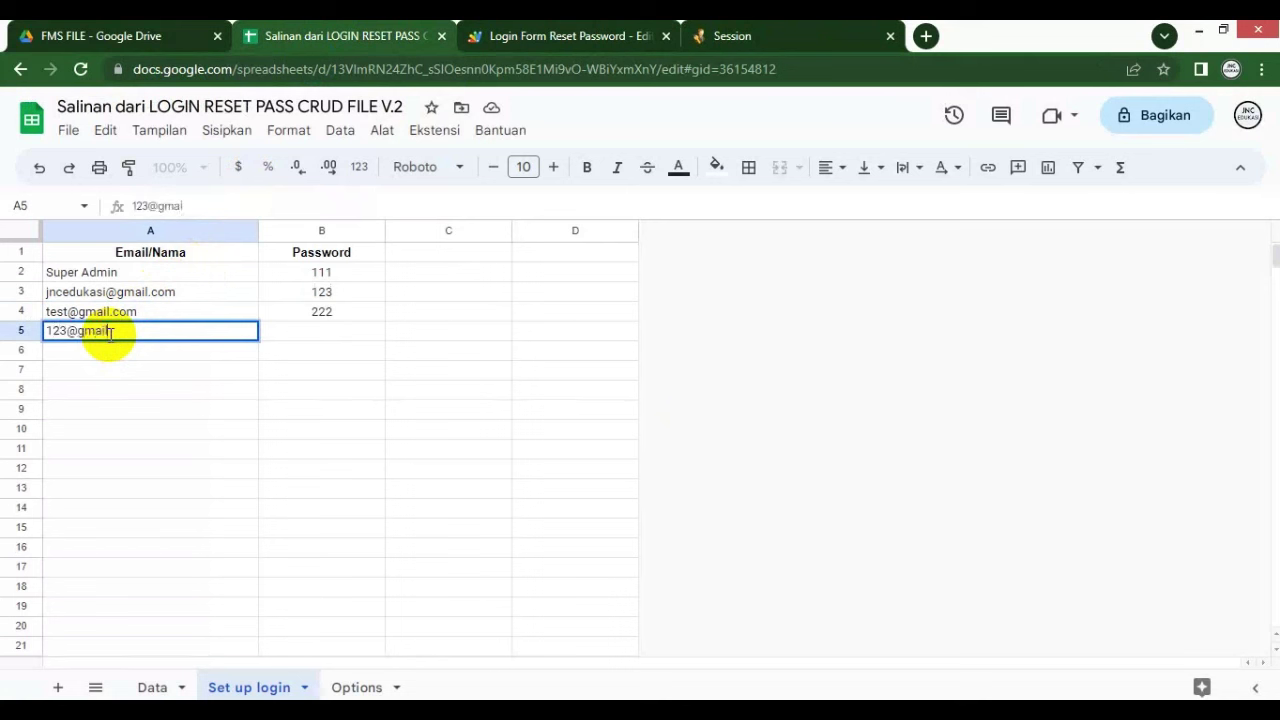
{"action": "left_click", "coordinate": [310, 334]}
{"action": "type", "text": "333"}
{"action": "left_click", "coordinate": [343, 414]}
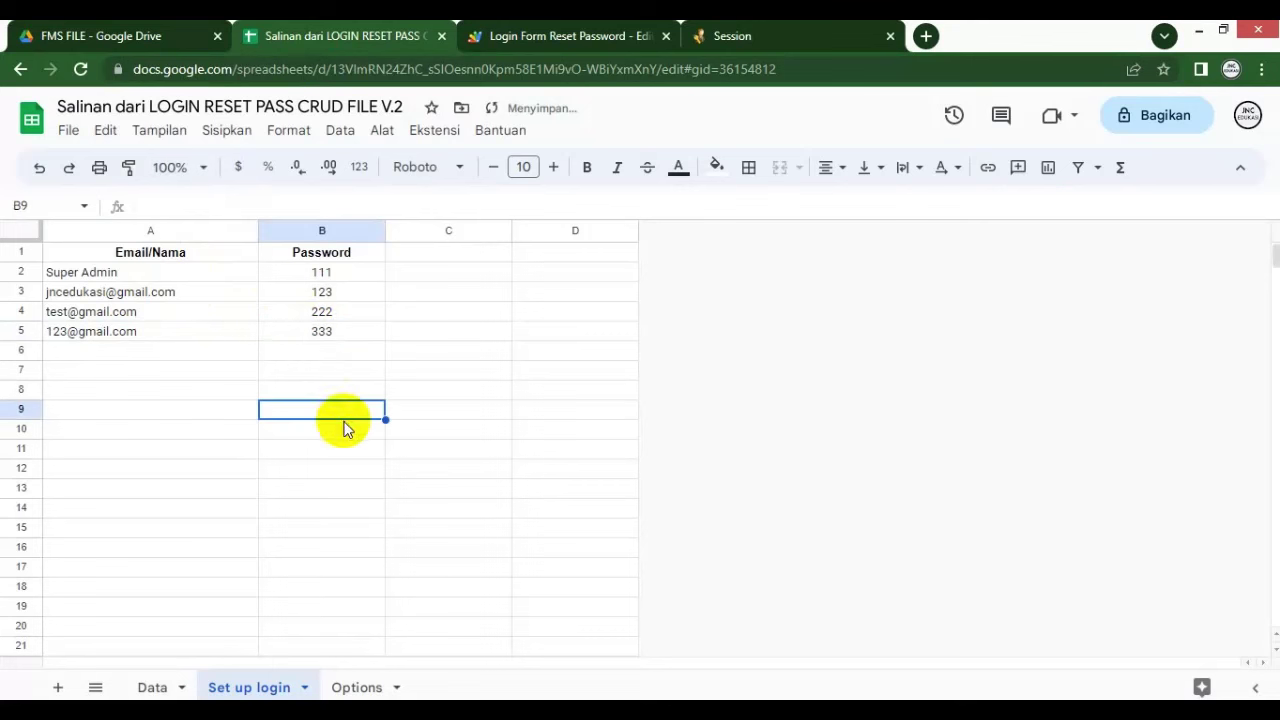
- Enter the new user's username and password on the web app login page
{"action": "left_click", "coordinate": [764, 34]}
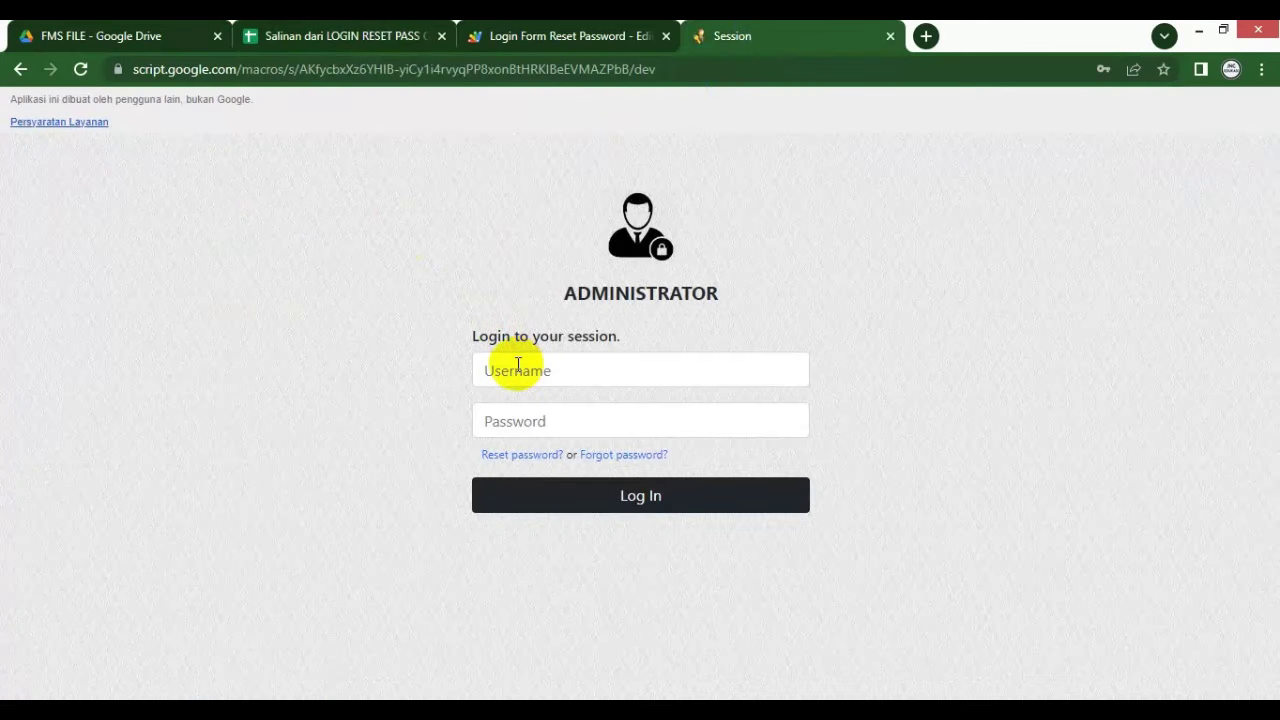
{"action": "left_click", "coordinate": [517, 367]}
{"action": "type", "text": "123@gmail.com"}
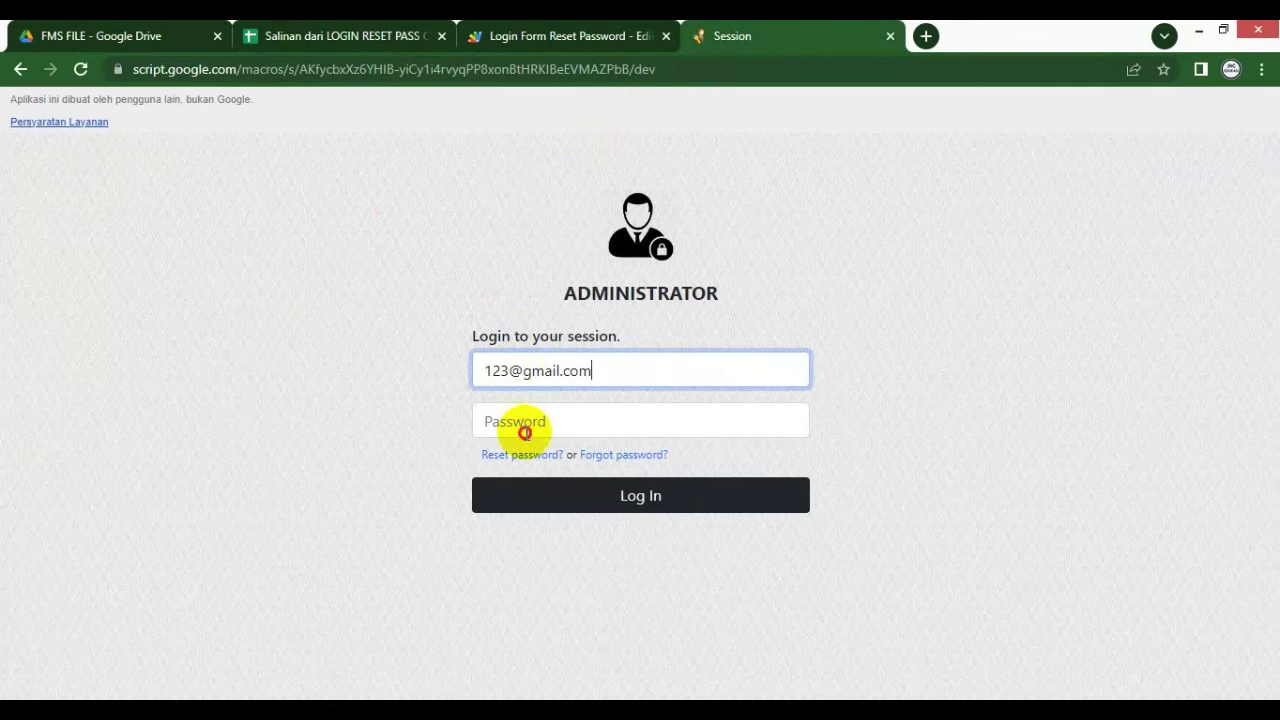
{"action": "left_click", "coordinate": [523, 429]}
{"action": "type", "text": "123"}
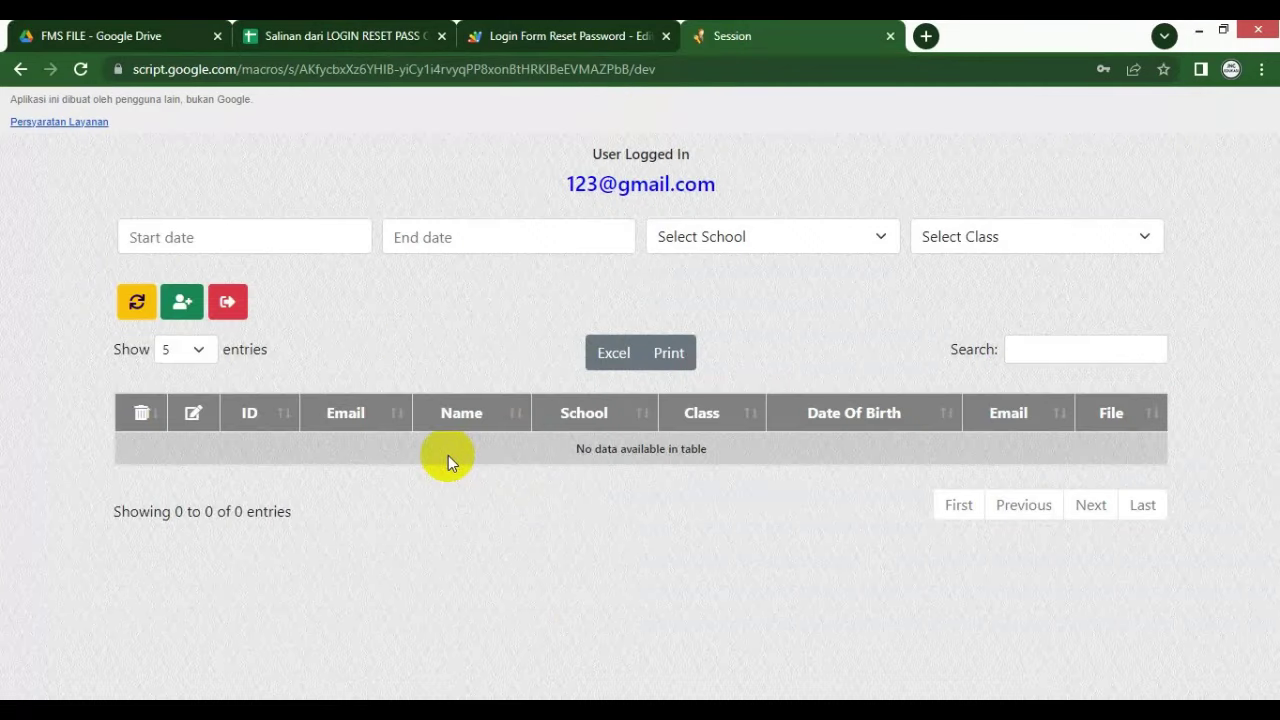
- Fill a new record named 123 at SDN 002 Babulu, class 6A, born 05/04/2023
{"action": "left_click", "coordinate": [179, 305]}
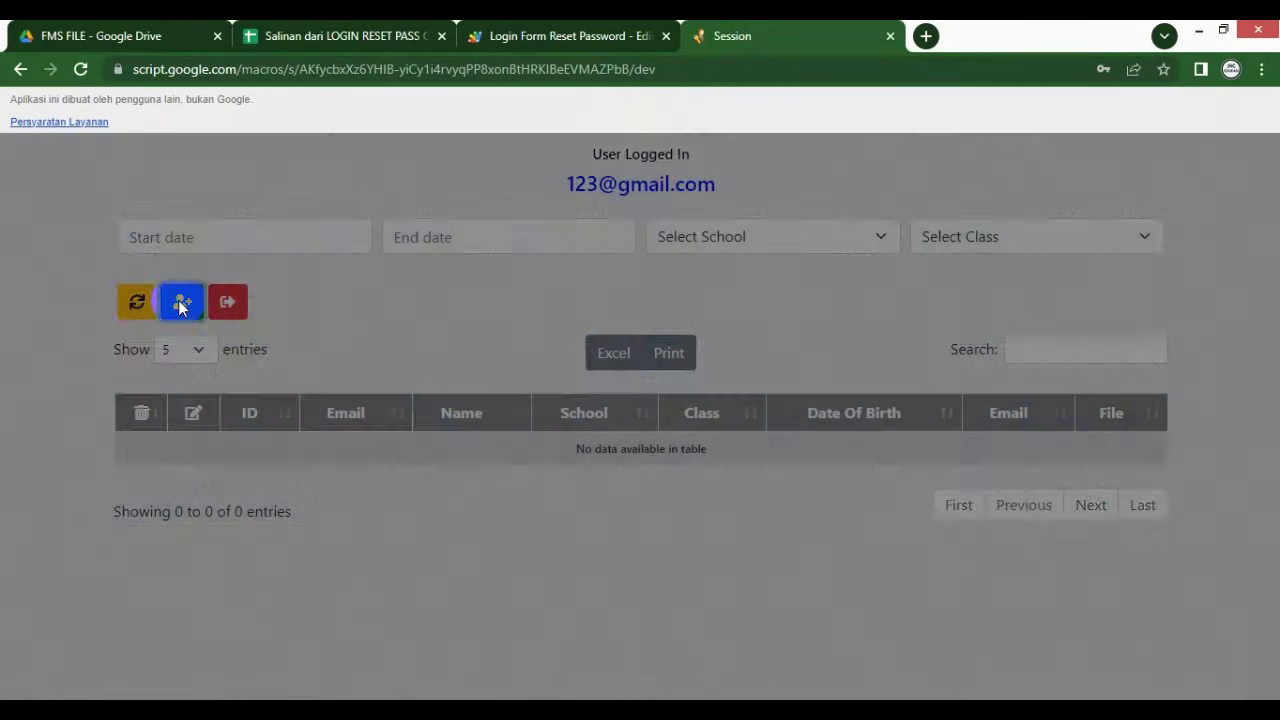
{"action": "left_click", "coordinate": [533, 284]}
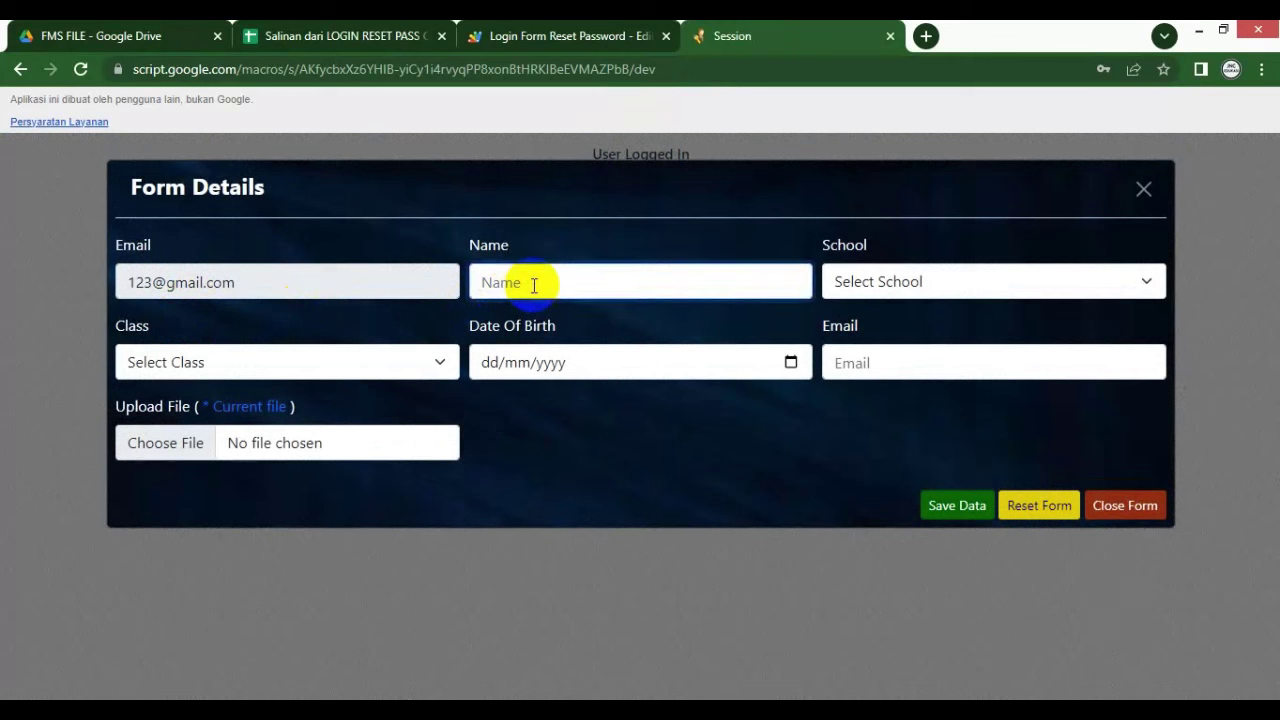
{"action": "type", "text": "123"}
{"action": "left_click", "coordinate": [891, 363]}
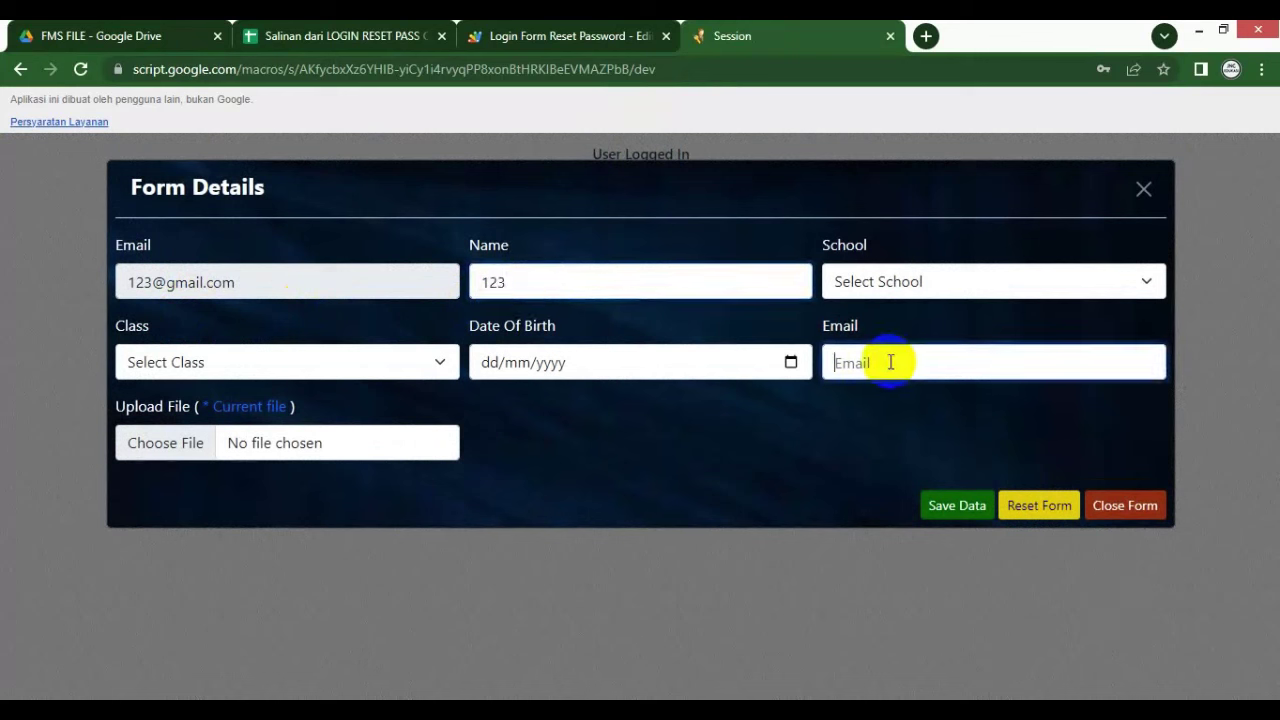
{"action": "left_click", "coordinate": [885, 285]}
{"action": "left_click", "coordinate": [888, 352]}
{"action": "left_click", "coordinate": [432, 362]}
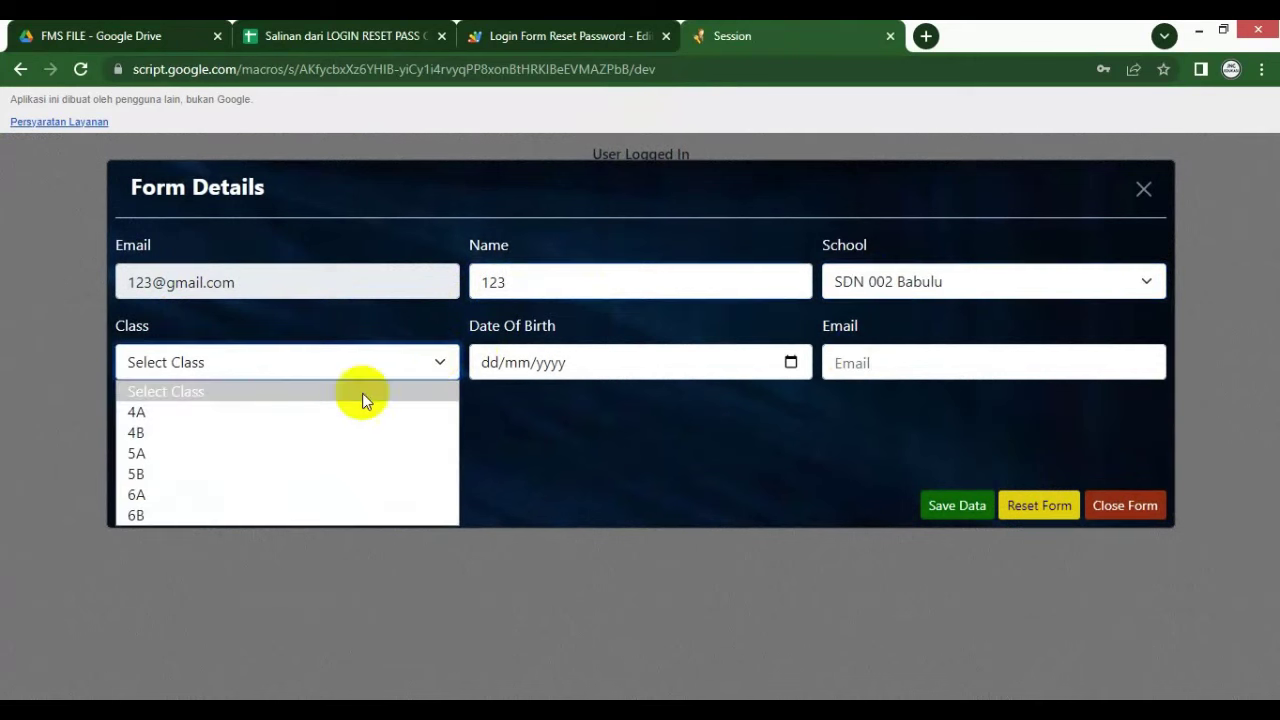
{"action": "left_click", "coordinate": [420, 492]}
{"action": "left_click", "coordinate": [789, 362]}
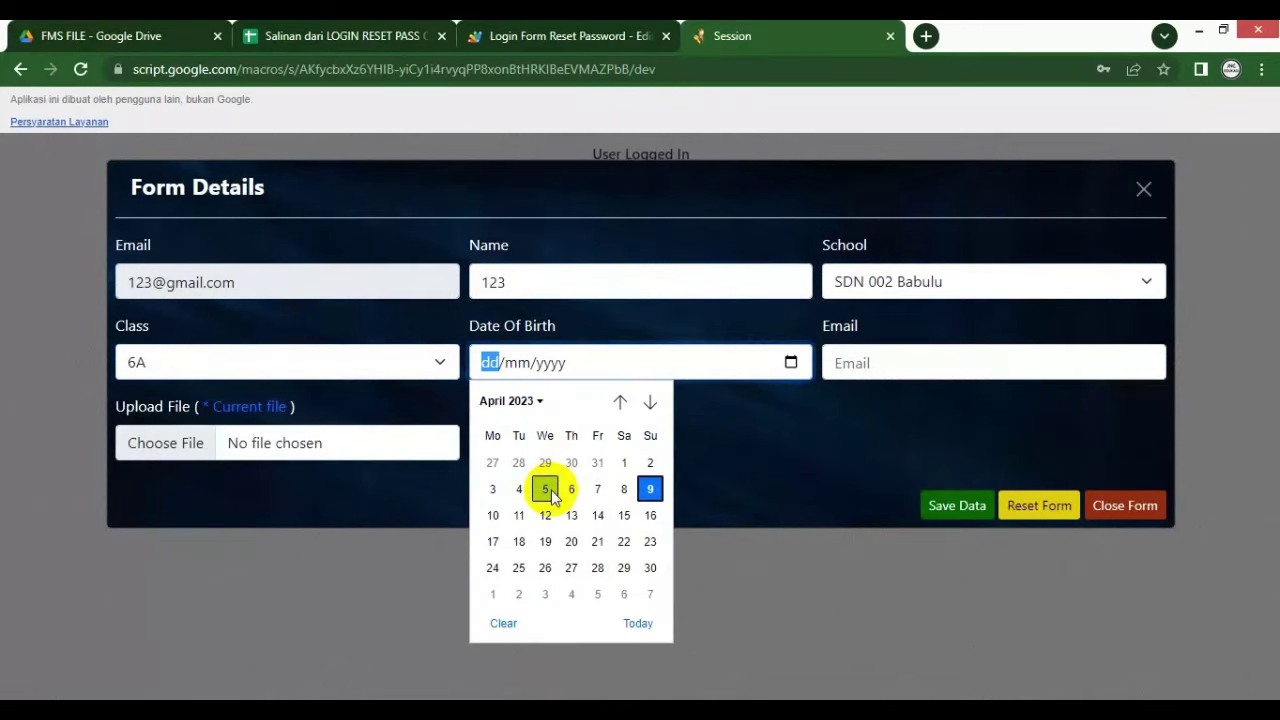
{"action": "left_click", "coordinate": [546, 488]}
{"action": "left_click", "coordinate": [925, 355]}
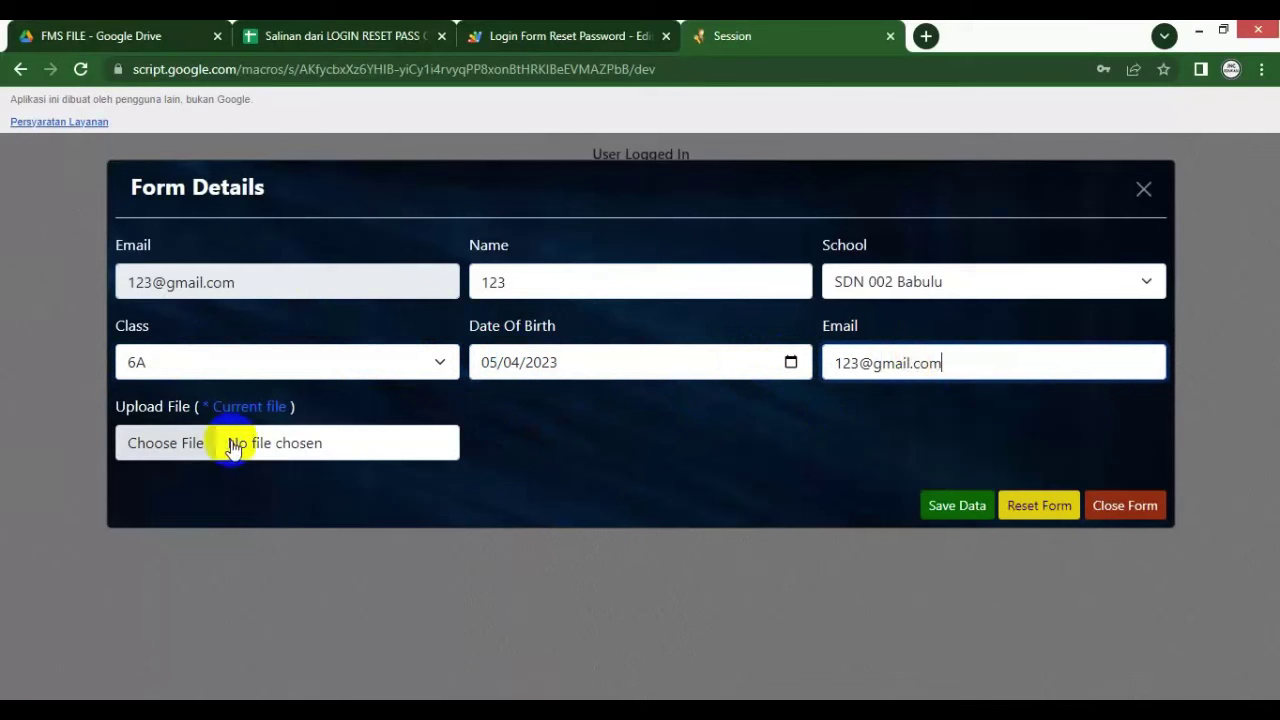
- Attach jnc.jpeg, save the record, refresh the table and log out
{"action": "left_click", "coordinate": [175, 447]}
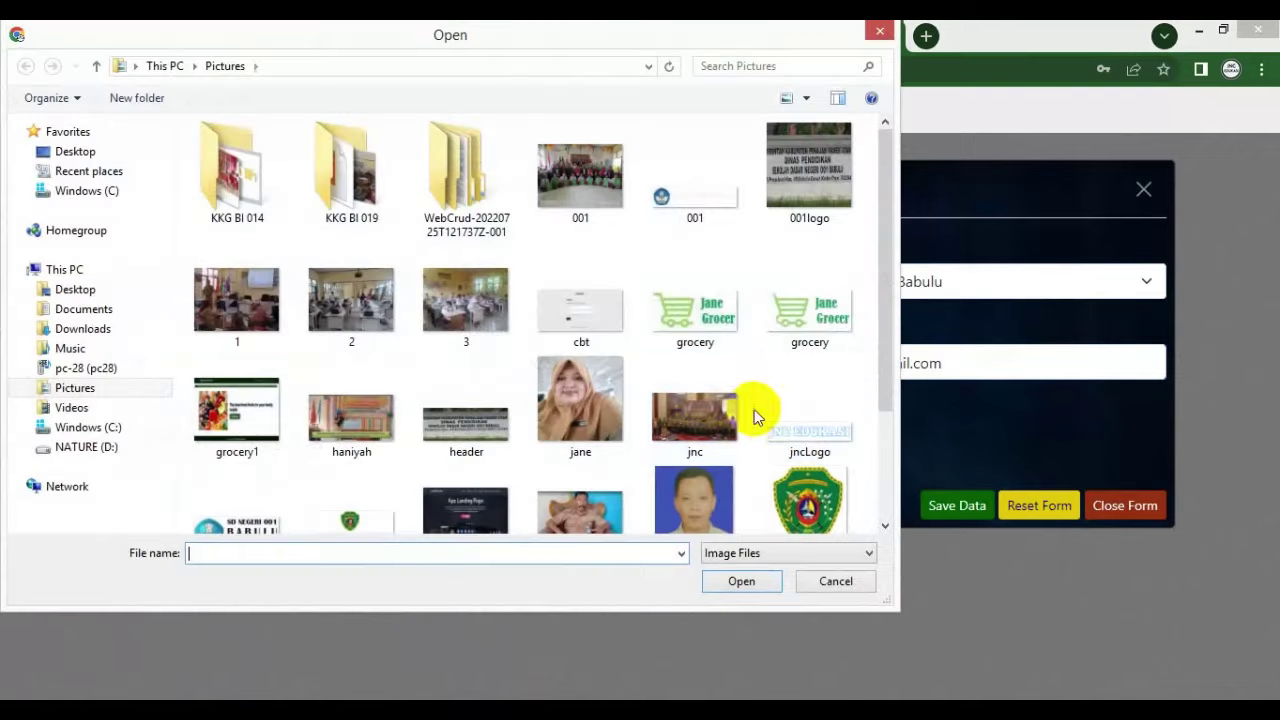
{"action": "left_click", "coordinate": [692, 410]}
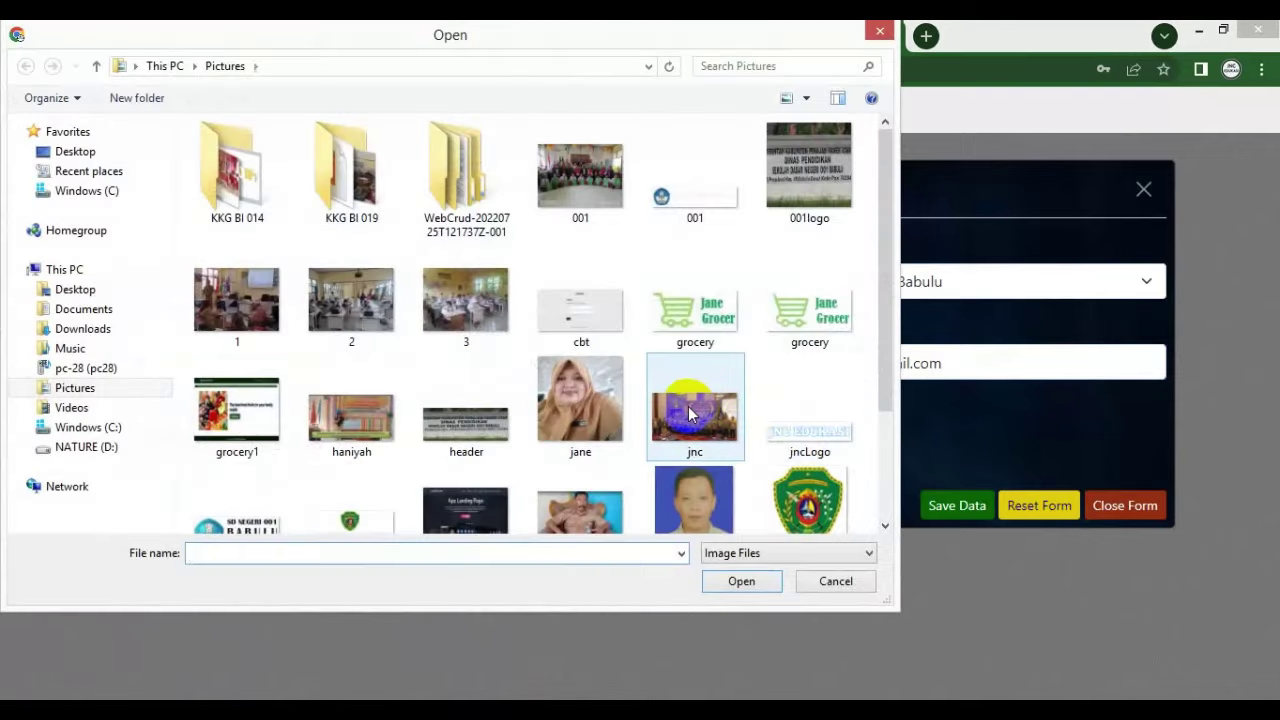
{"action": "left_click", "coordinate": [741, 582]}
{"action": "left_click", "coordinate": [960, 514]}
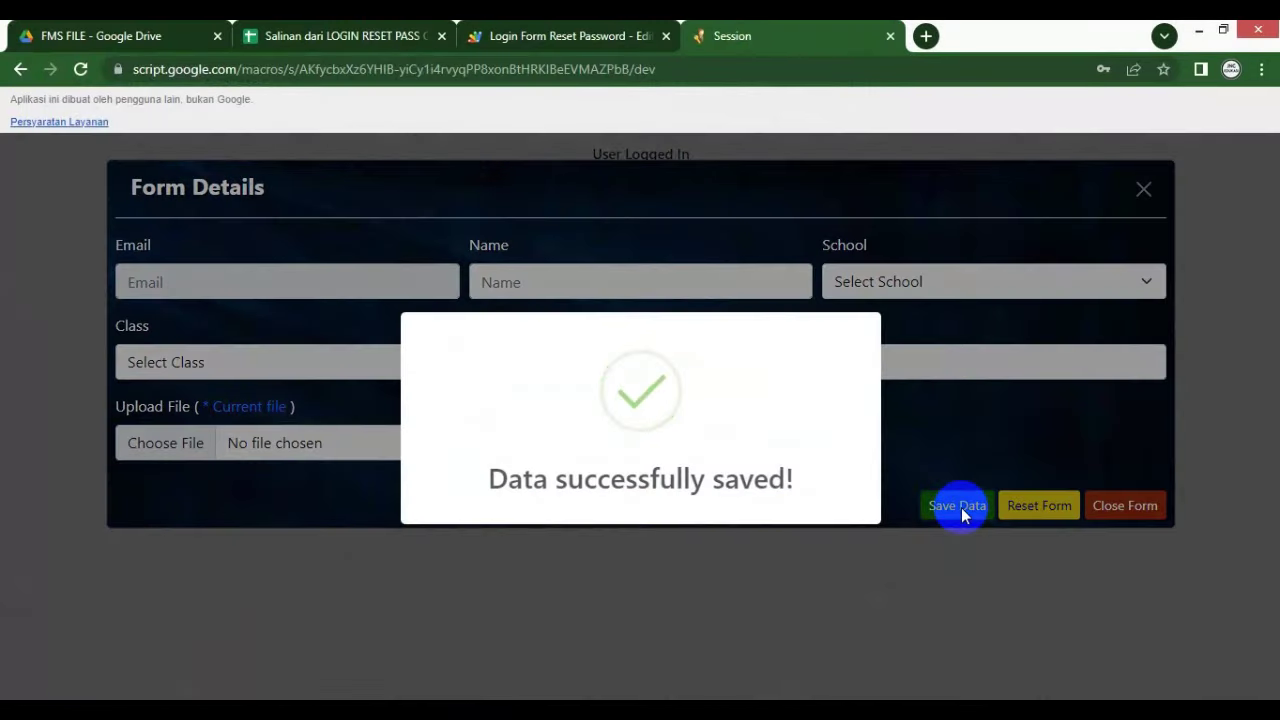
{"action": "left_click", "coordinate": [1138, 510]}
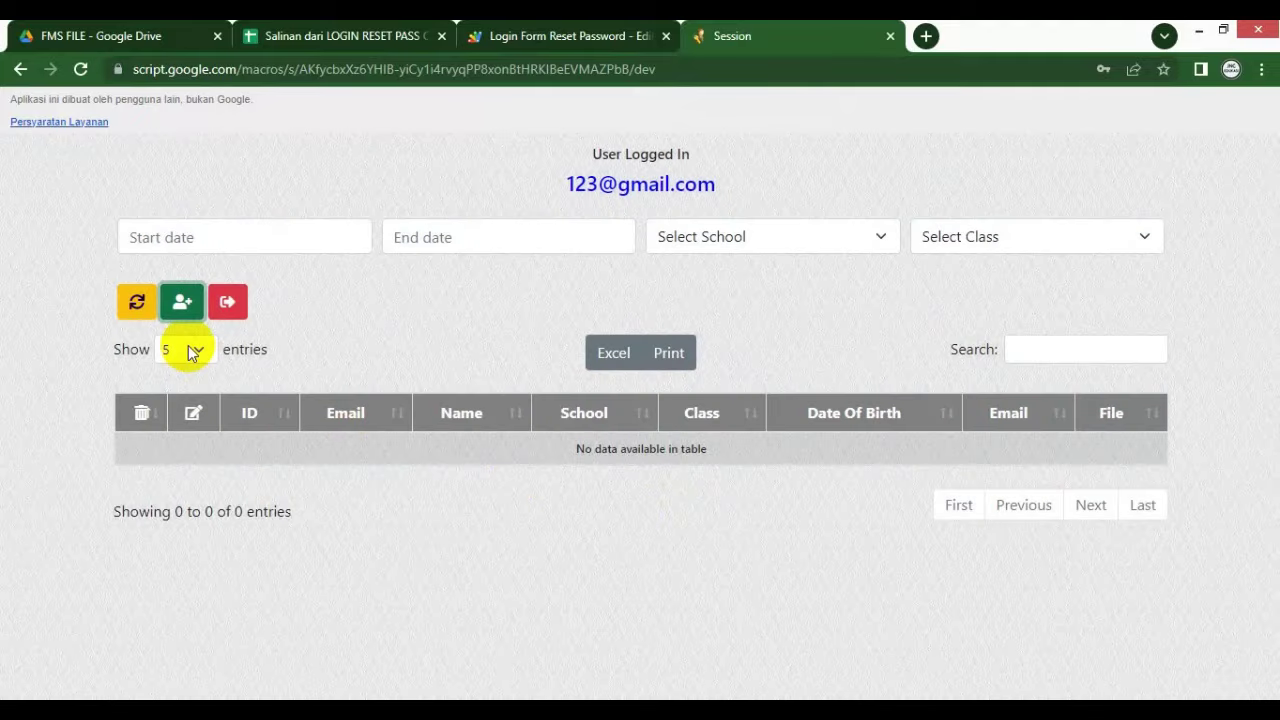
{"action": "left_click", "coordinate": [138, 312]}
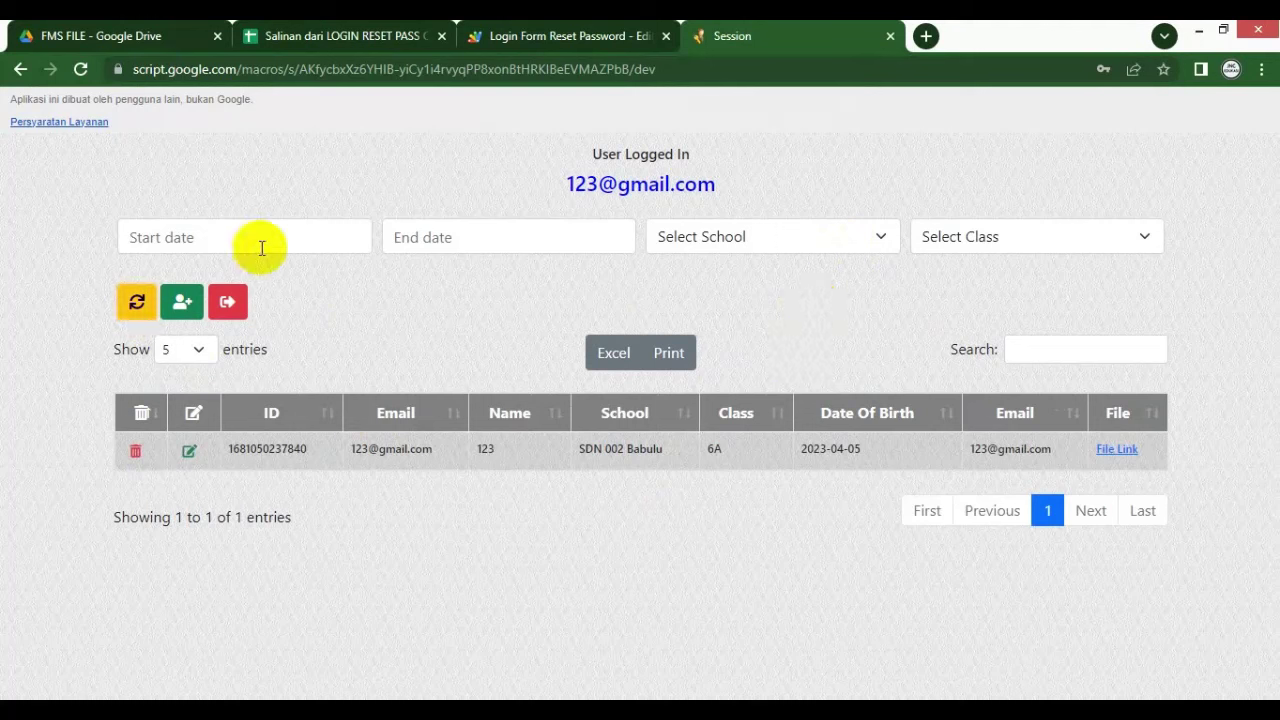
{"action": "left_click", "coordinate": [230, 311]}
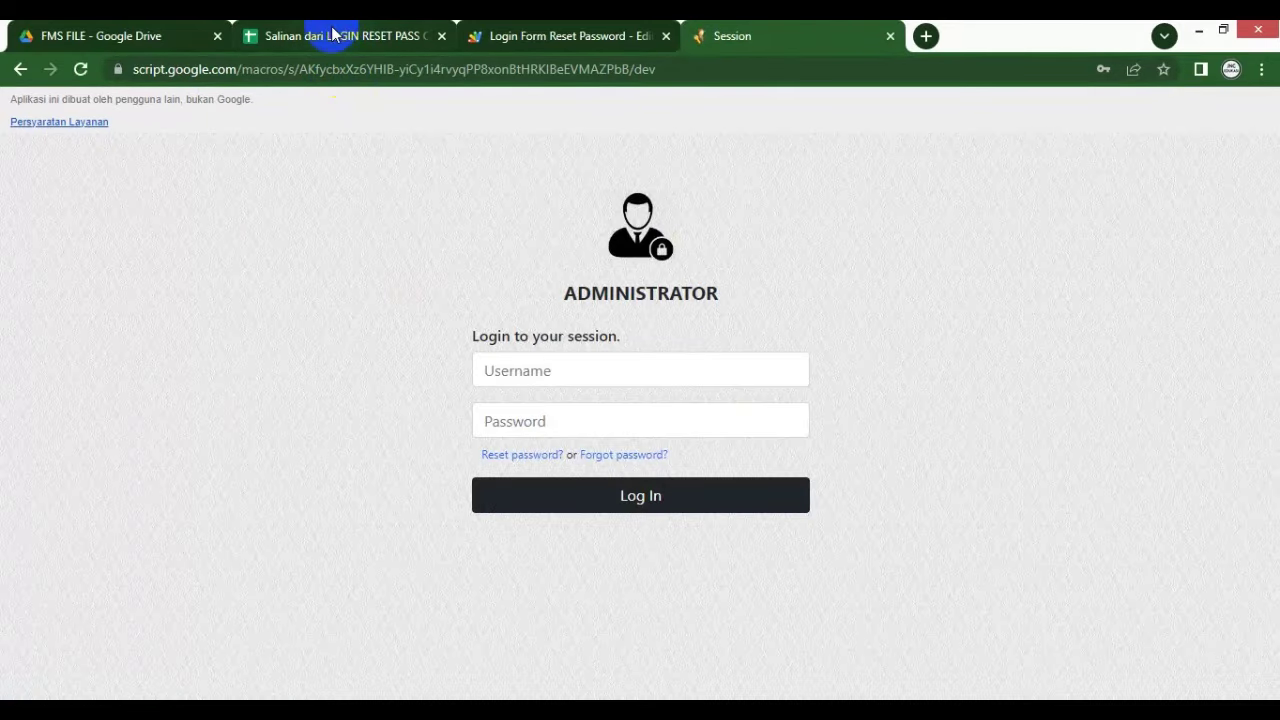
- Review the Options and Data sheets, confirming the SDN 002 Babulu record in row 6
{"action": "left_click", "coordinate": [333, 35]}
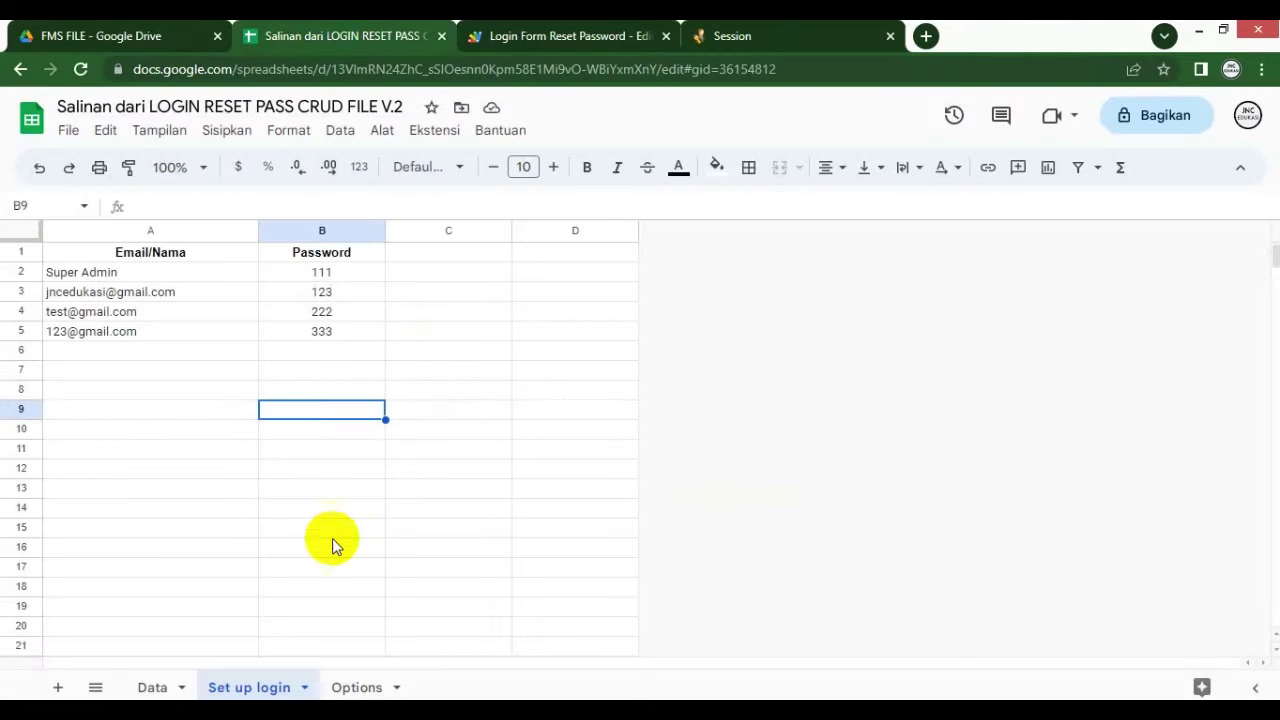
{"action": "left_click", "coordinate": [357, 688]}
{"action": "left_click", "coordinate": [208, 370]}
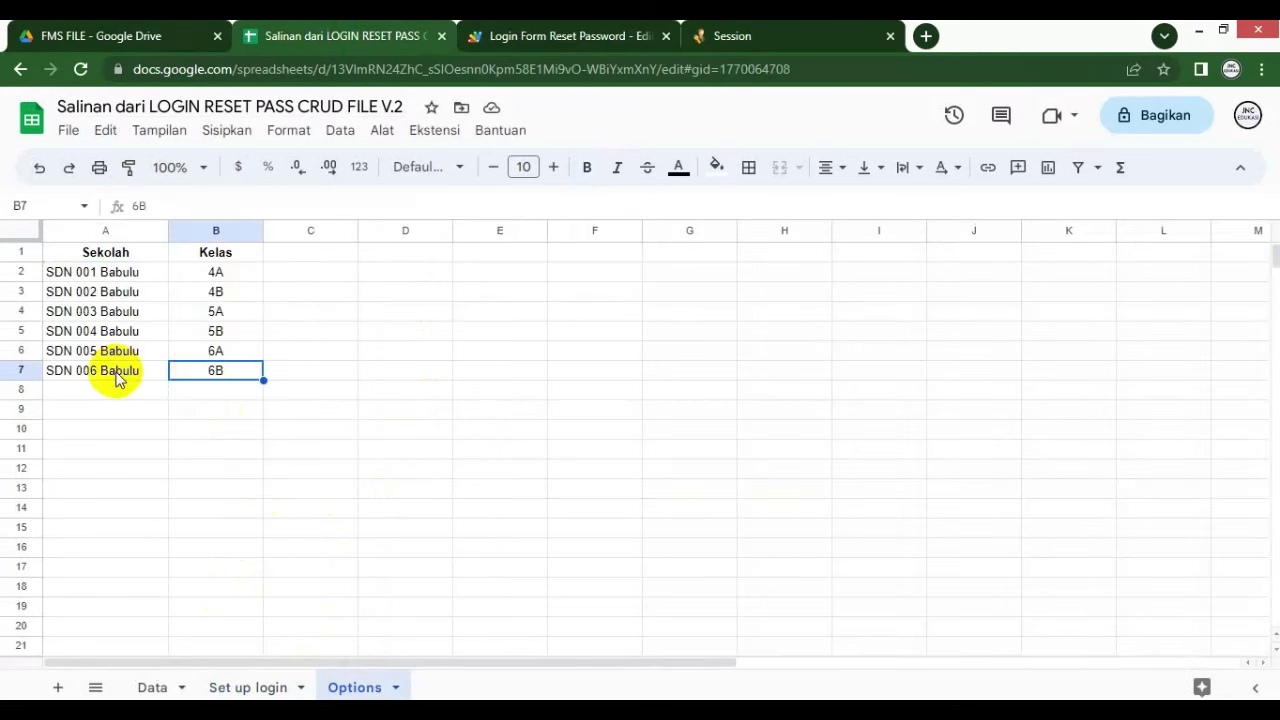
{"action": "left_click", "coordinate": [114, 371]}
{"action": "left_click", "coordinate": [117, 338]}
{"action": "left_click", "coordinate": [152, 688]}
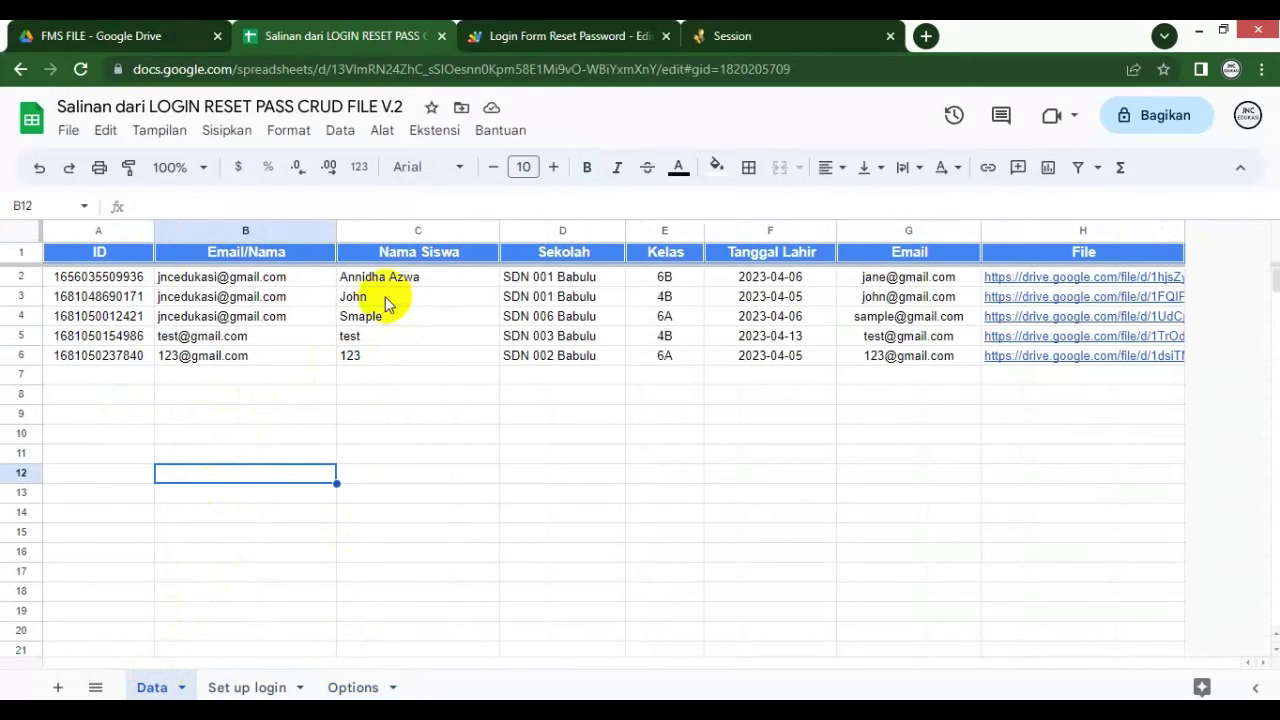
{"action": "left_click", "coordinate": [740, 35]}
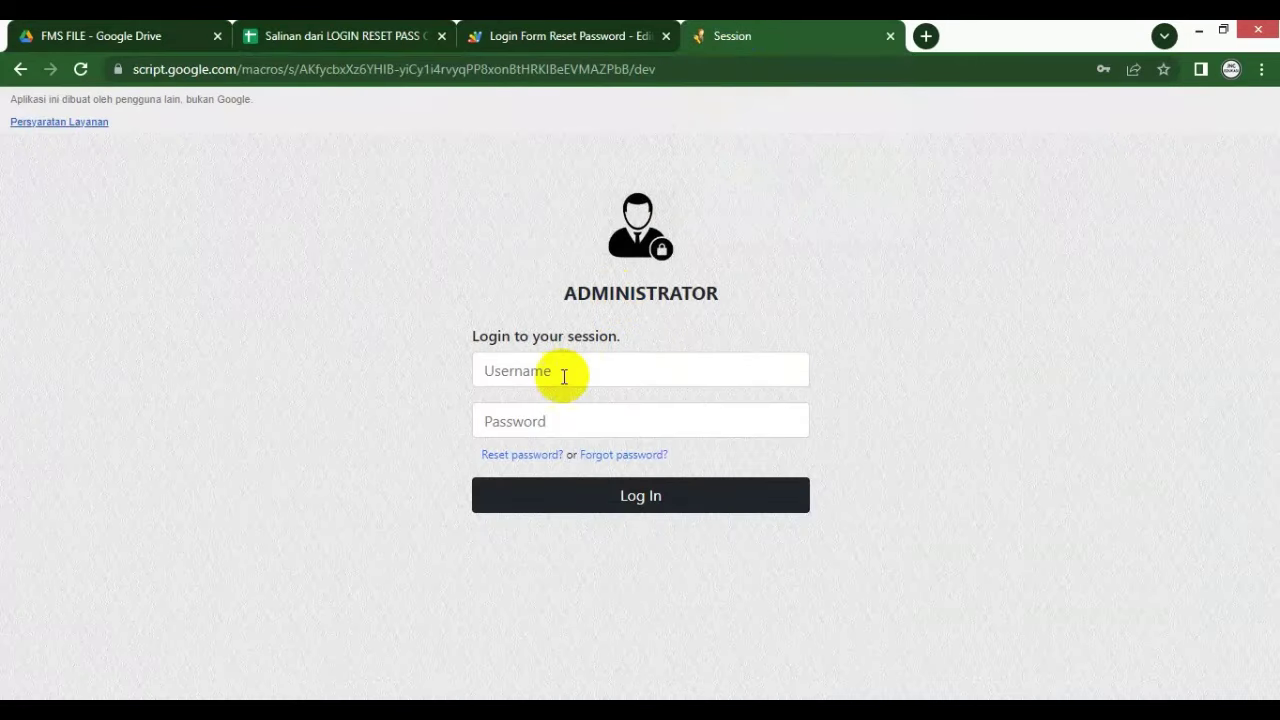
- Sign back in to the web app as the original admin with its username and password
{"action": "left_click", "coordinate": [564, 374]}
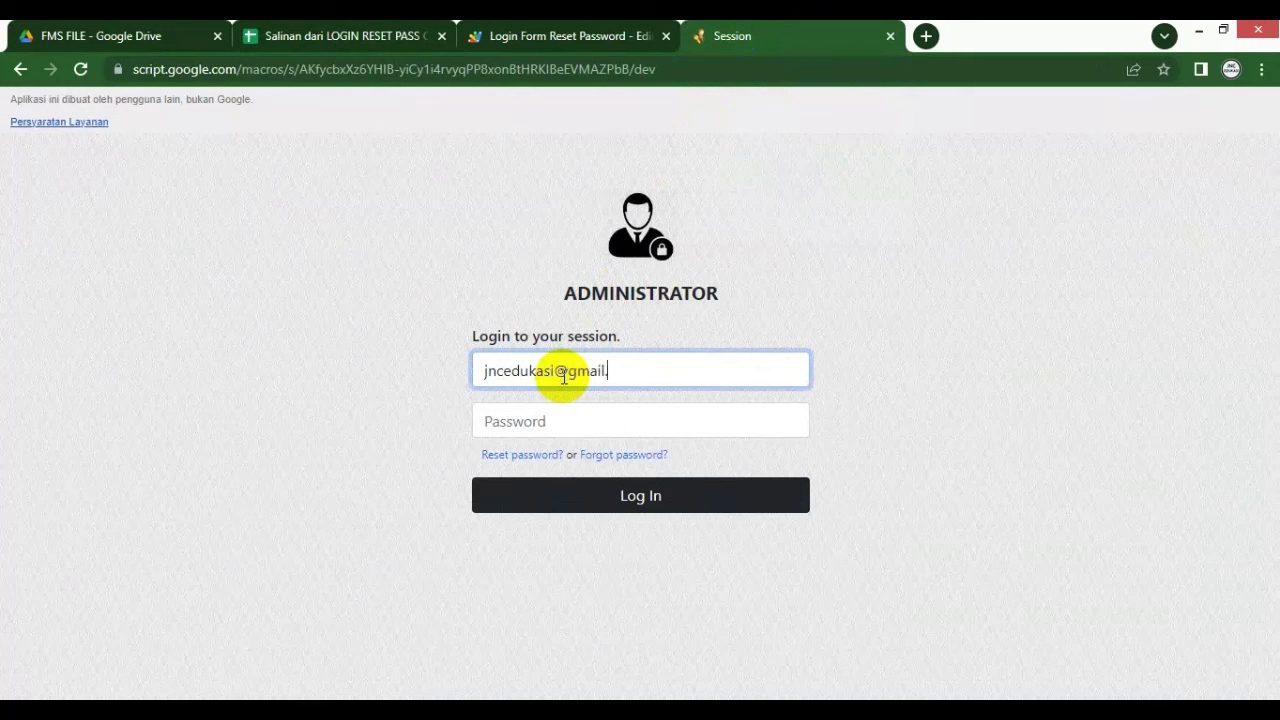
{"action": "left_click", "coordinate": [563, 420]}
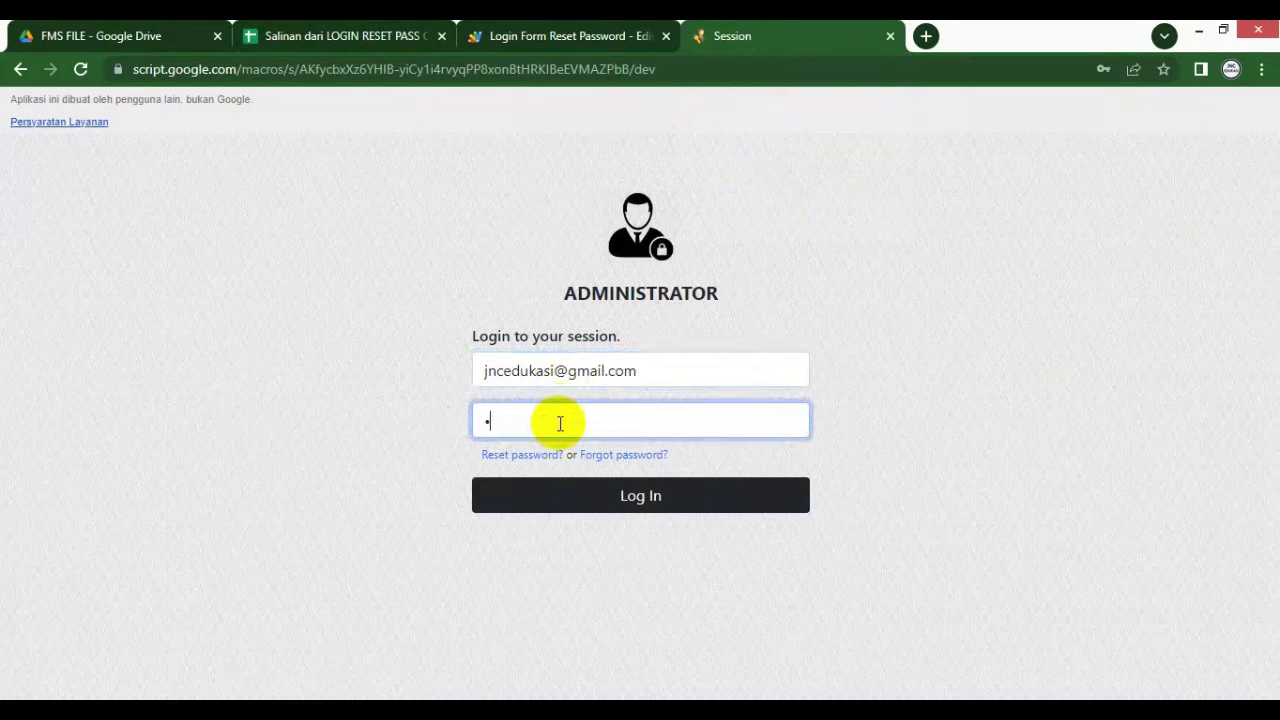
{"action": "type", "text": "123"}
{"action": "left_click", "coordinate": [580, 493]}
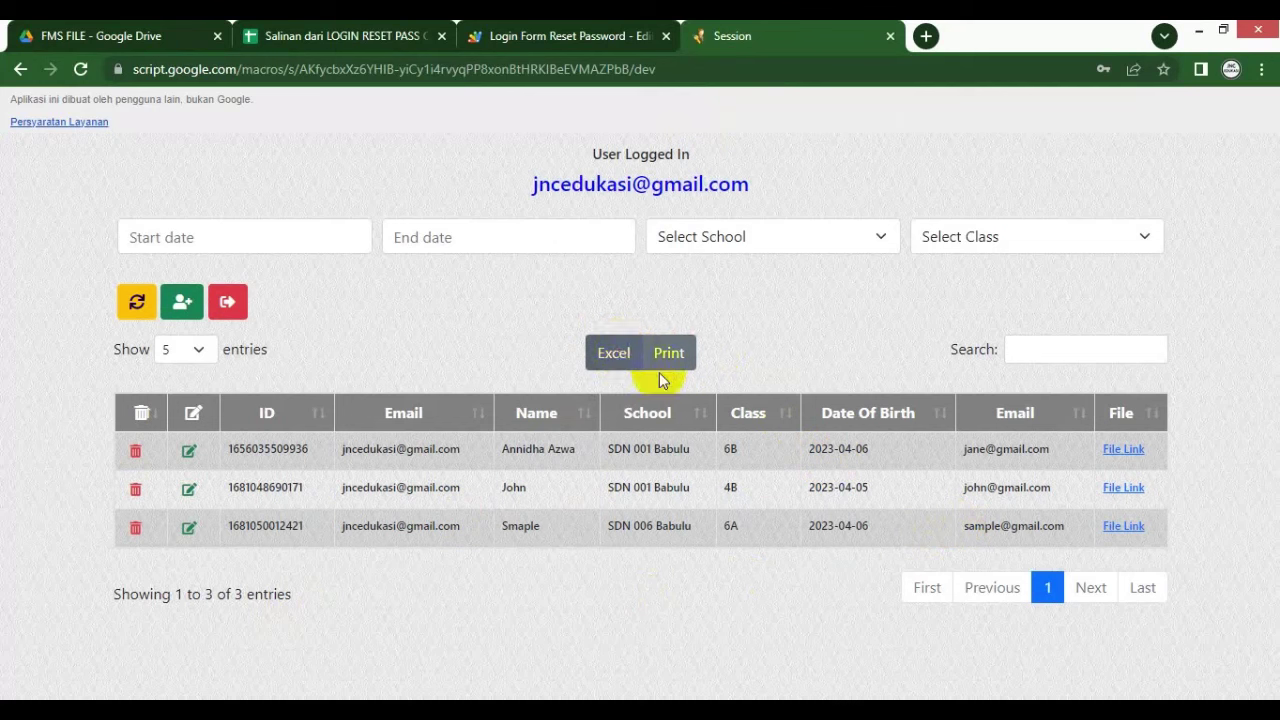
- Export the admin's 3-entry table to Excel as xlsx.xlsx
{"action": "left_click", "coordinate": [602, 358]}
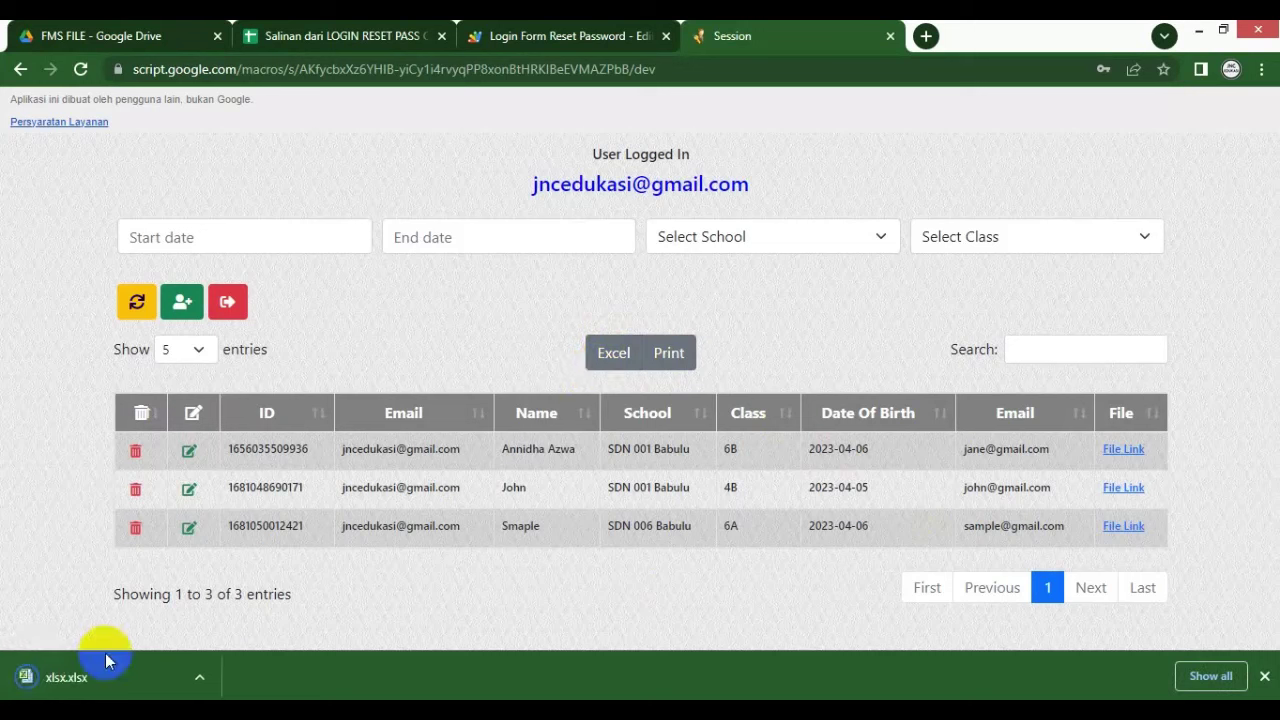
{"action": "left_click", "coordinate": [30, 679]}
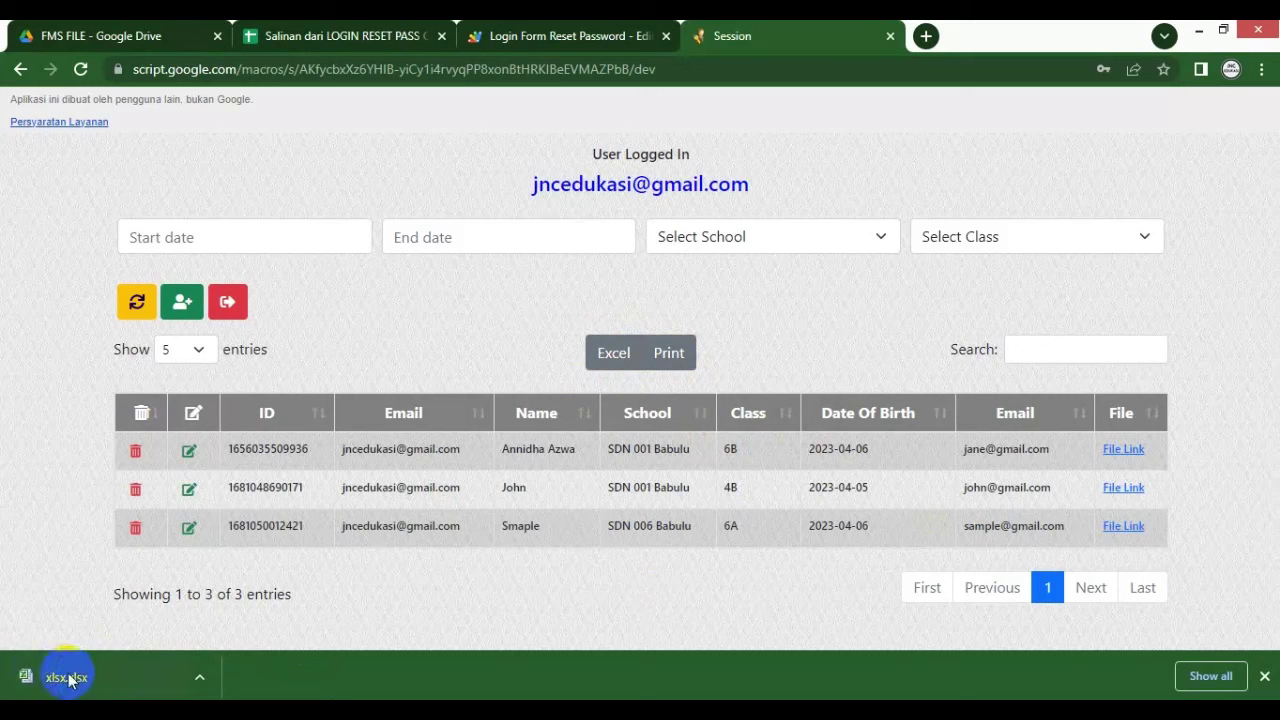
- Open xlsx.xlsx in Excel with editing enabled to check the three exported rows, then log out of the web app
{"action": "left_click", "coordinate": [209, 676]}
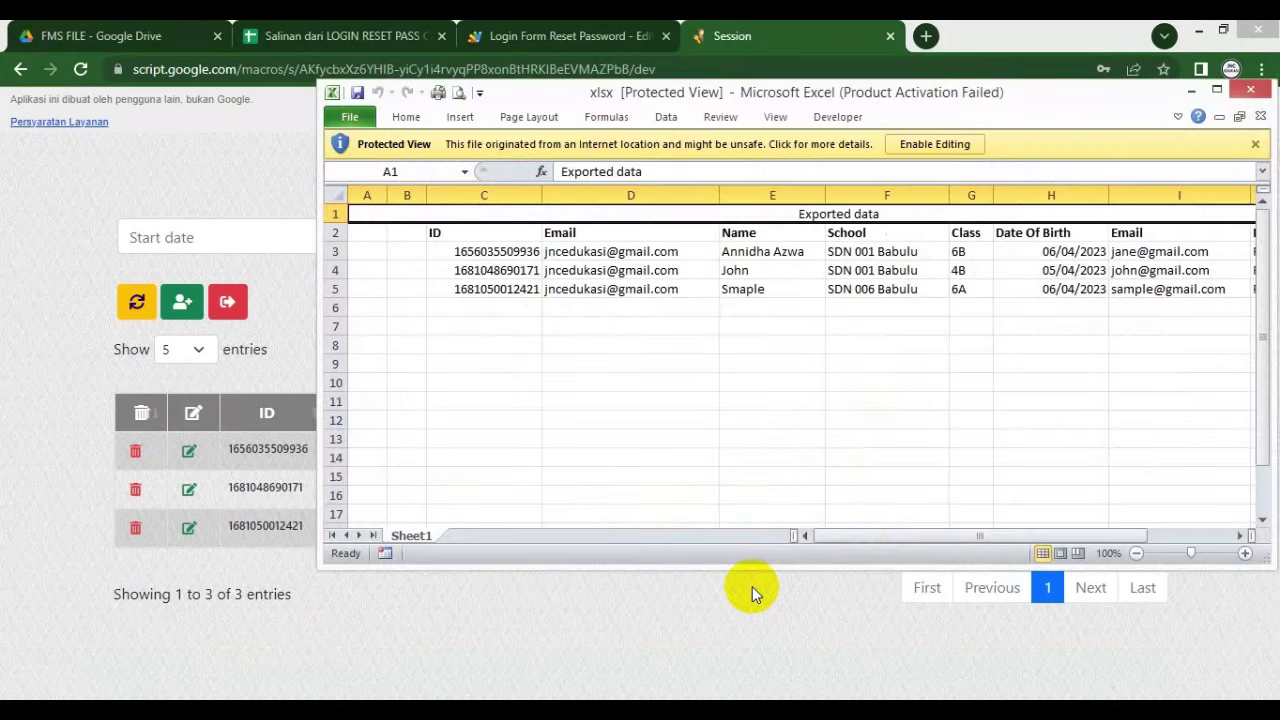
{"action": "left_click_drag", "start_coordinate": [954, 100], "coordinate": [761, 112]}
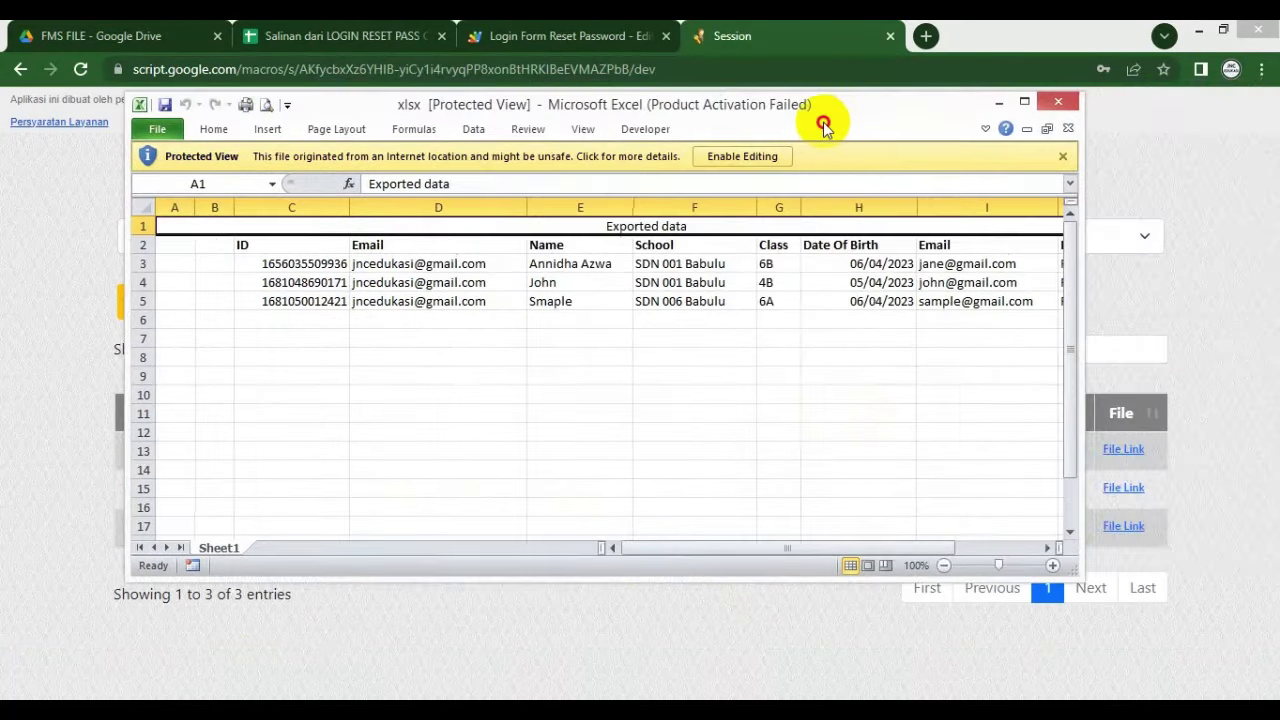
{"action": "left_click", "coordinate": [738, 152]}
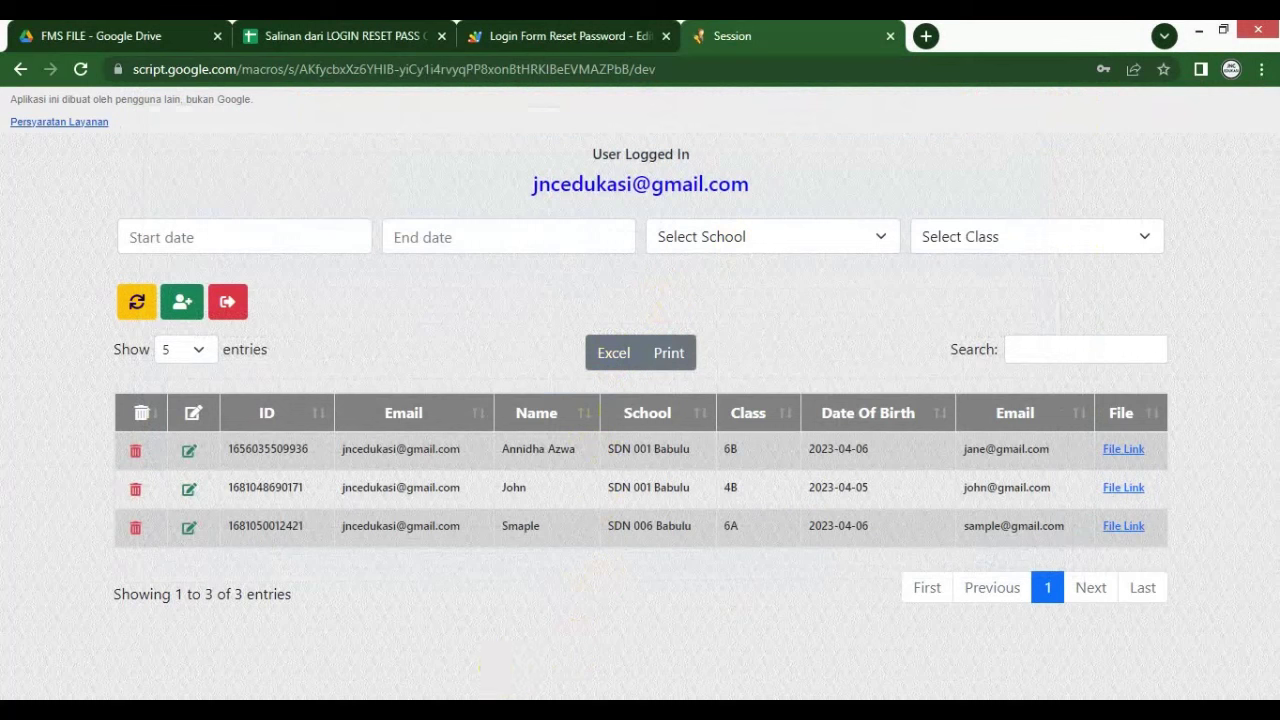
{"action": "left_click", "coordinate": [227, 301]}
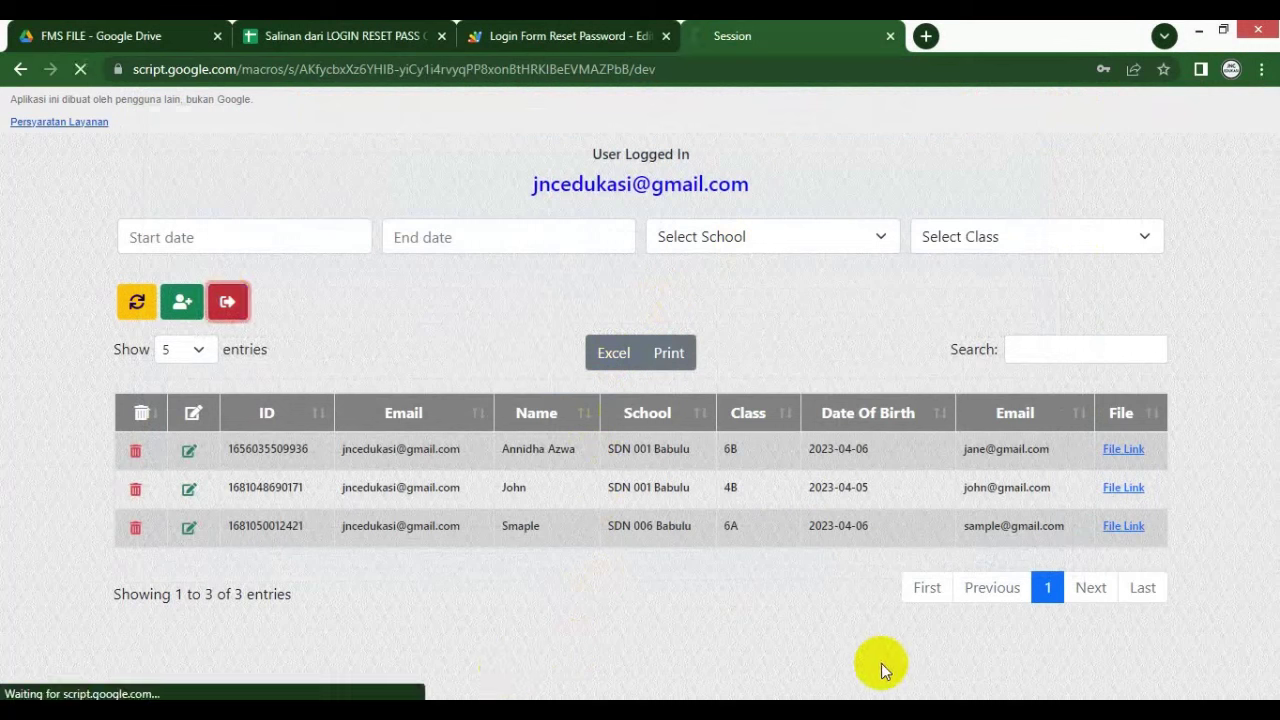